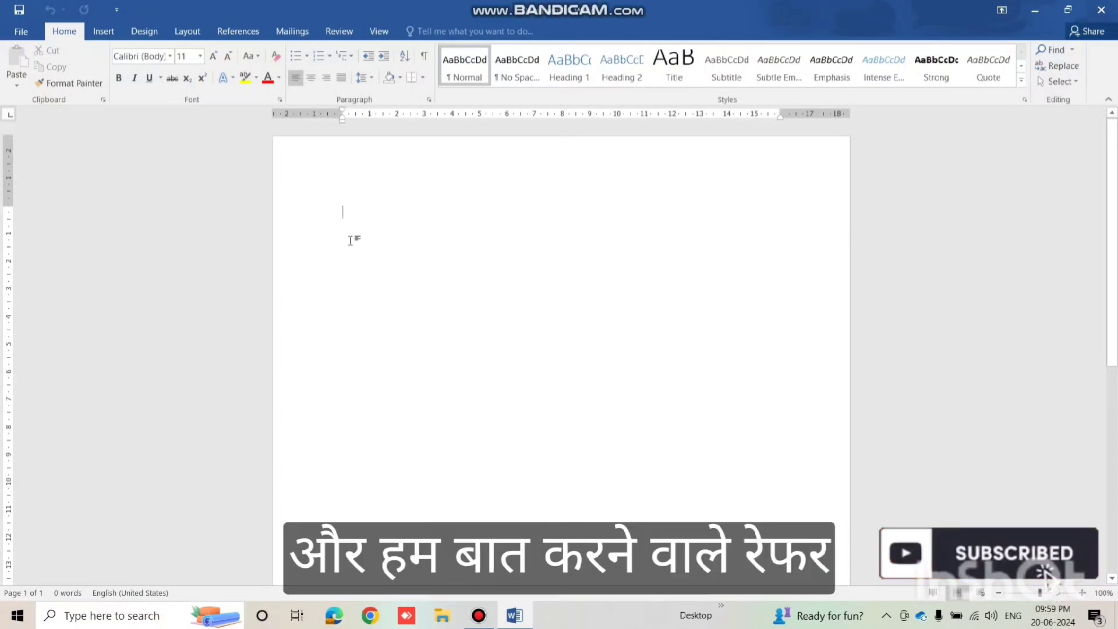
Fill the blank page with sample paragraphs using =rand(20,15).
click(257, 38)
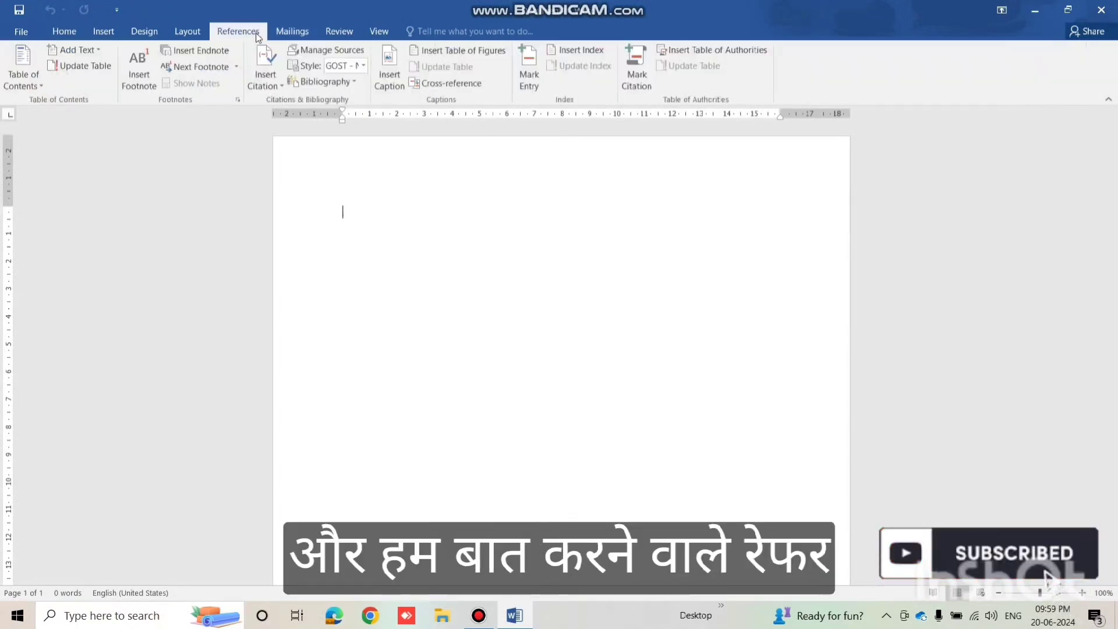
text(=r)
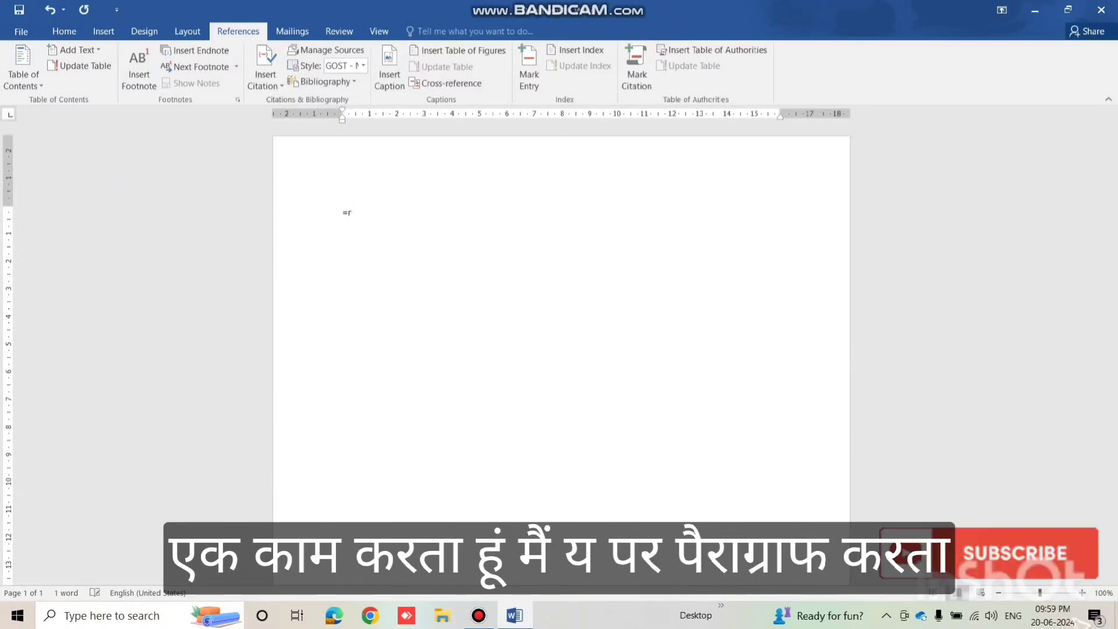
text(and)
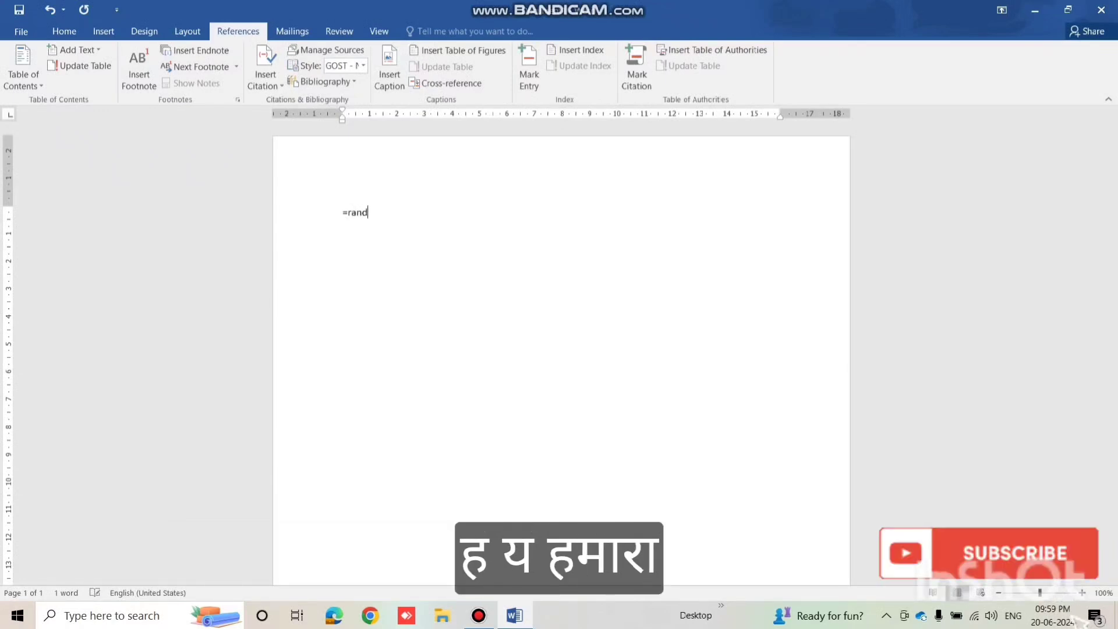
text(()
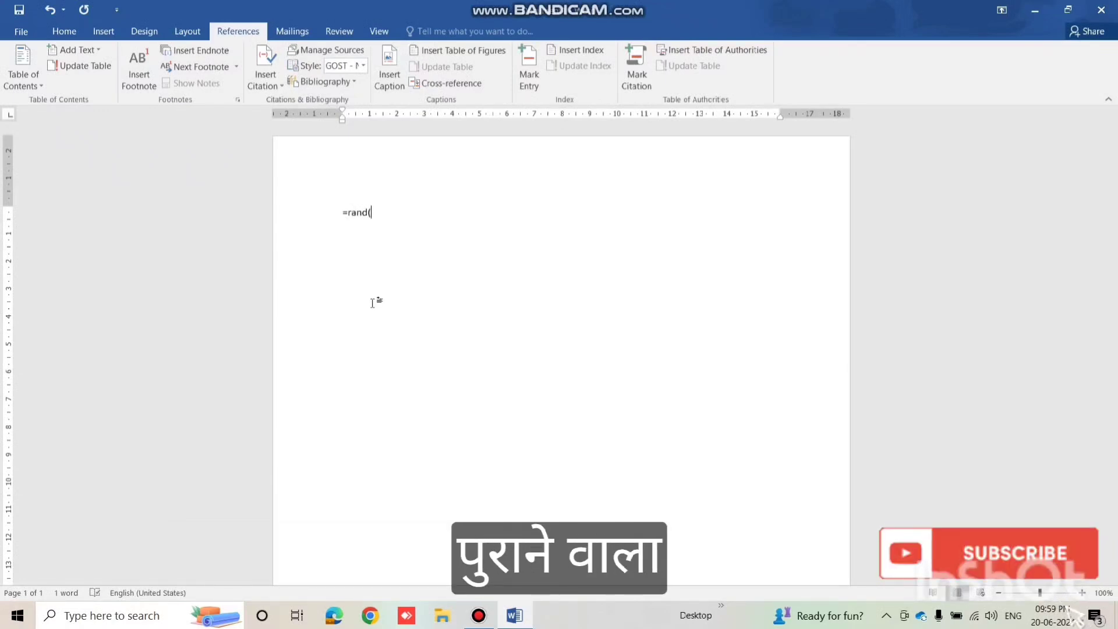
text(20,15)
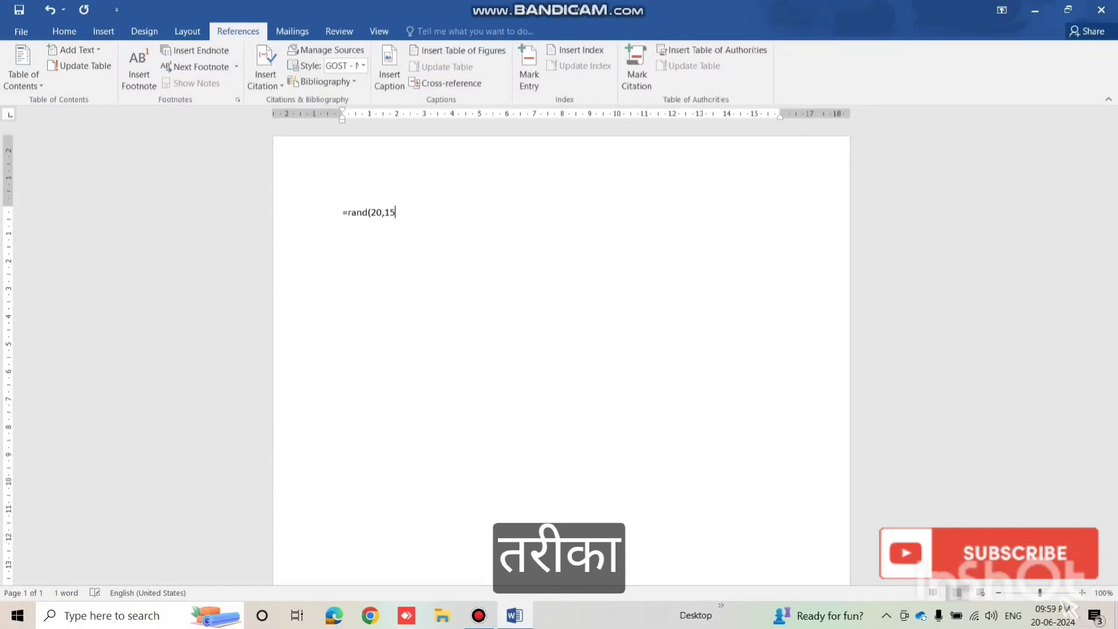
text())
key(Return)
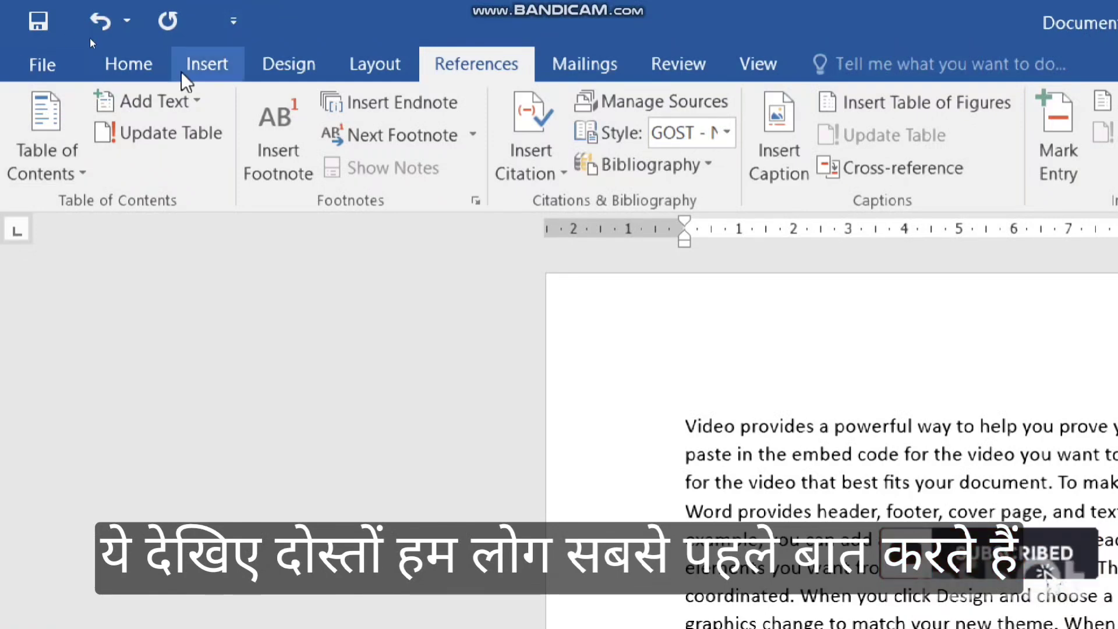
click(155, 105)
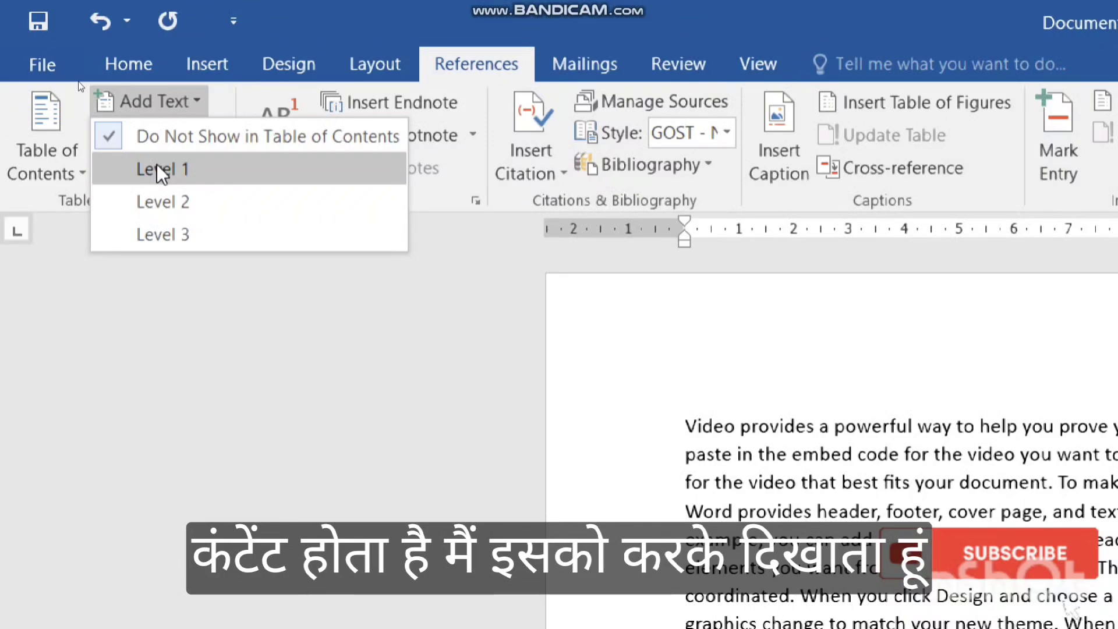
click(743, 387)
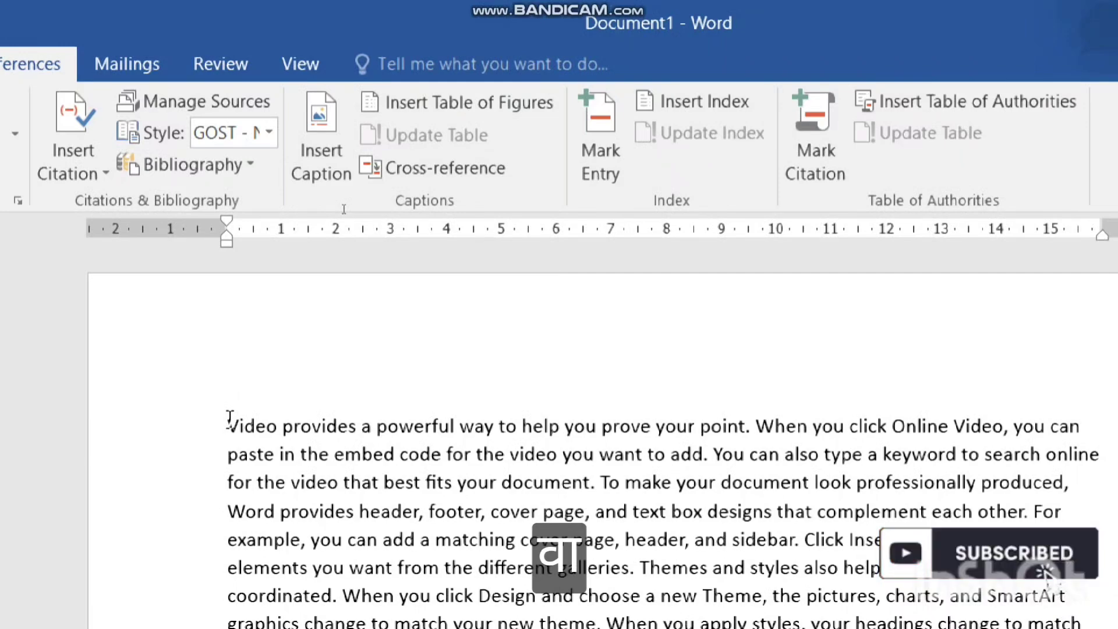
Insert a 'Chapter 1' line above the first sample paragraph.
key(Return)
key(Return)
key(Up)
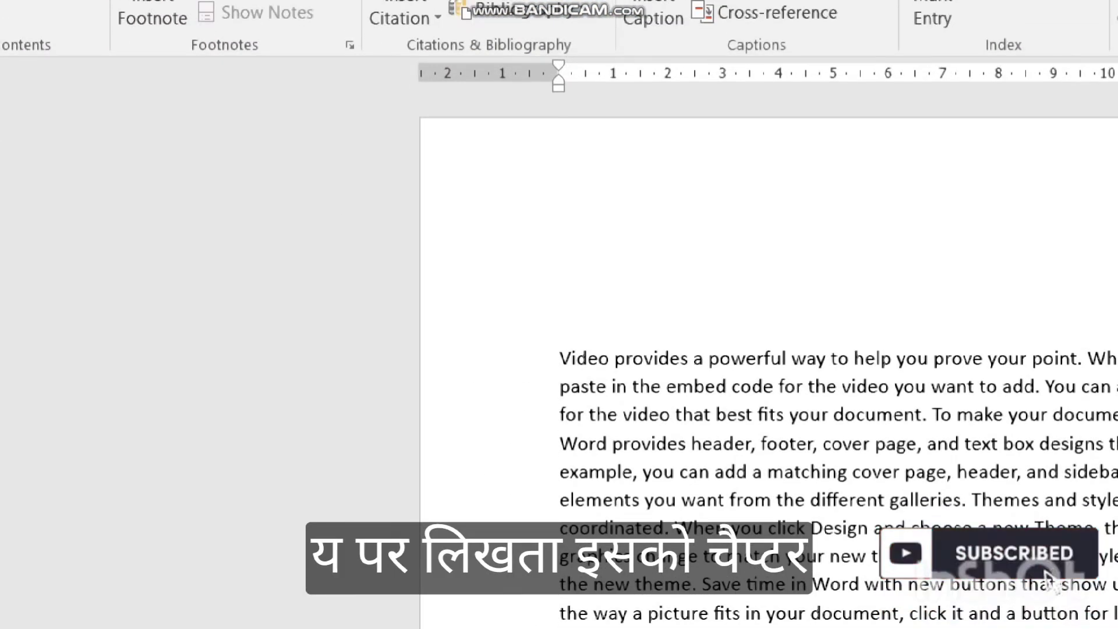
text(C)
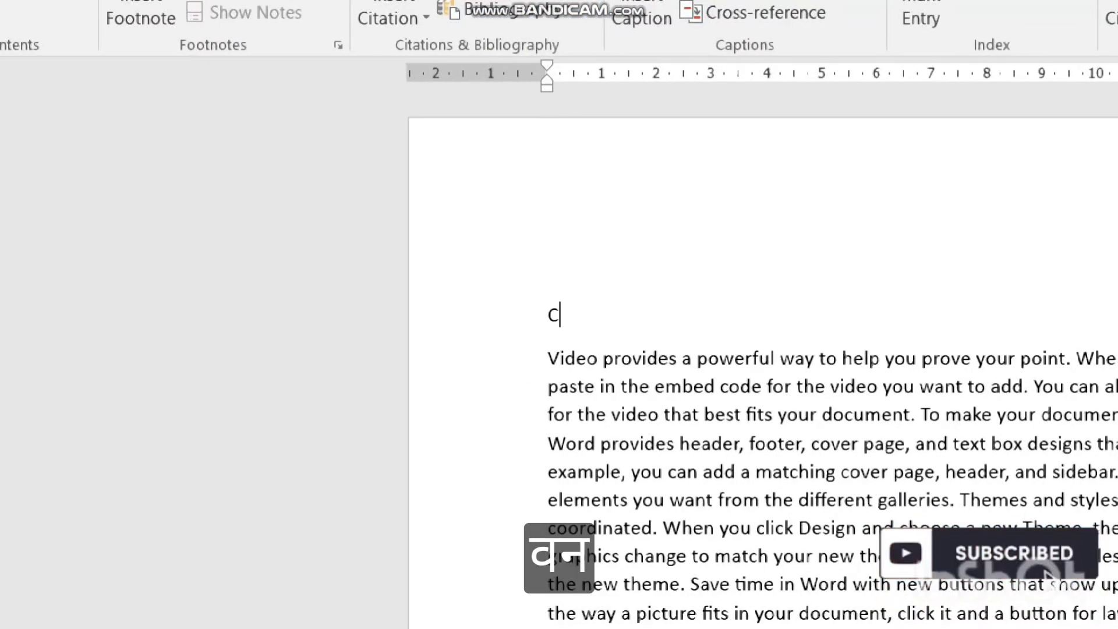
text(hapter 1)
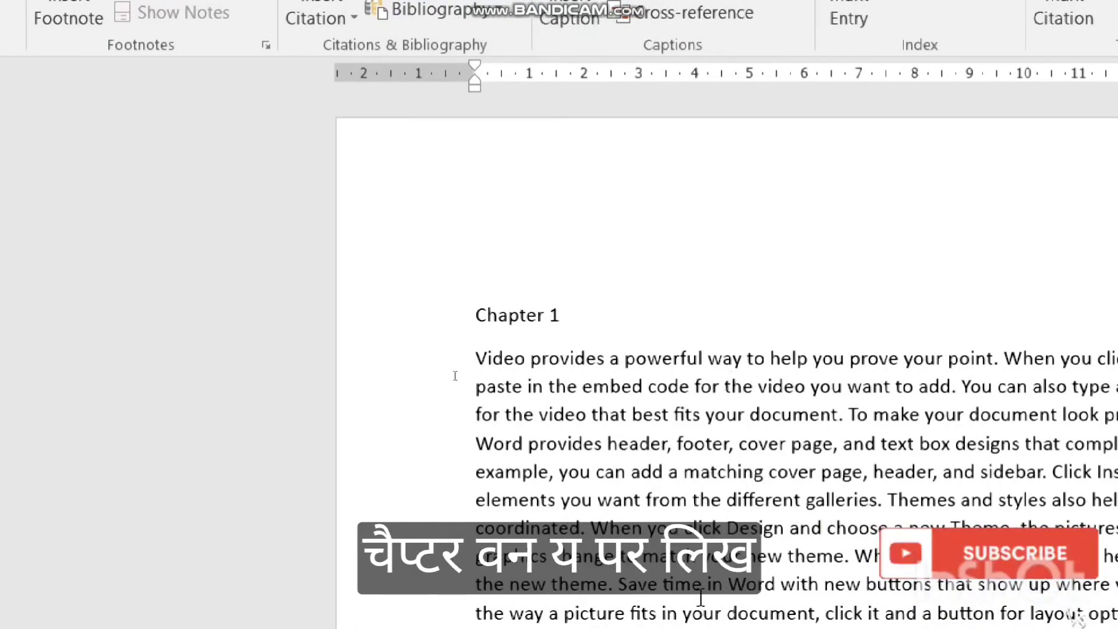
scroll(455, 376, down, 7)
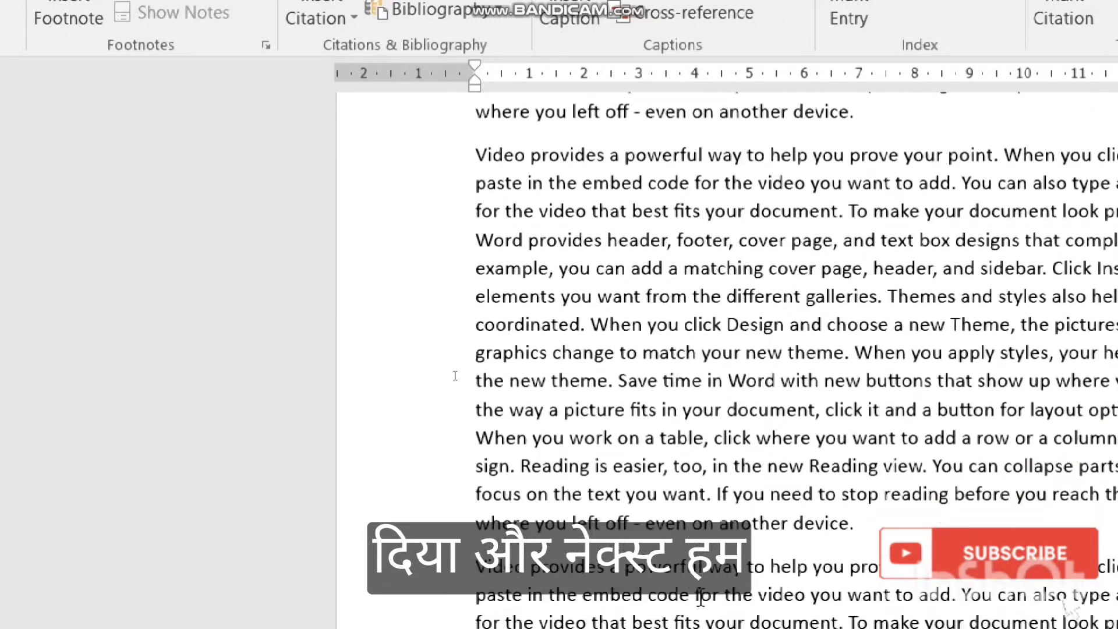
scroll(455, 375, down, 6)
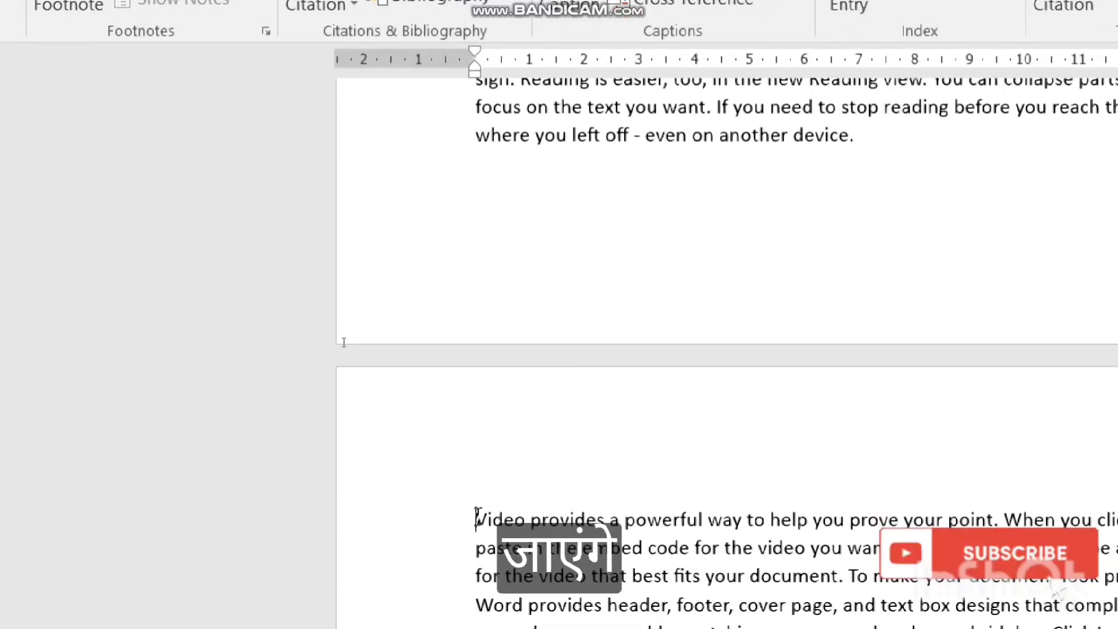
Add a 'Chapter 1.1' heading at the top of page 2, fixing the 'Chpater' typo.
key(Return)
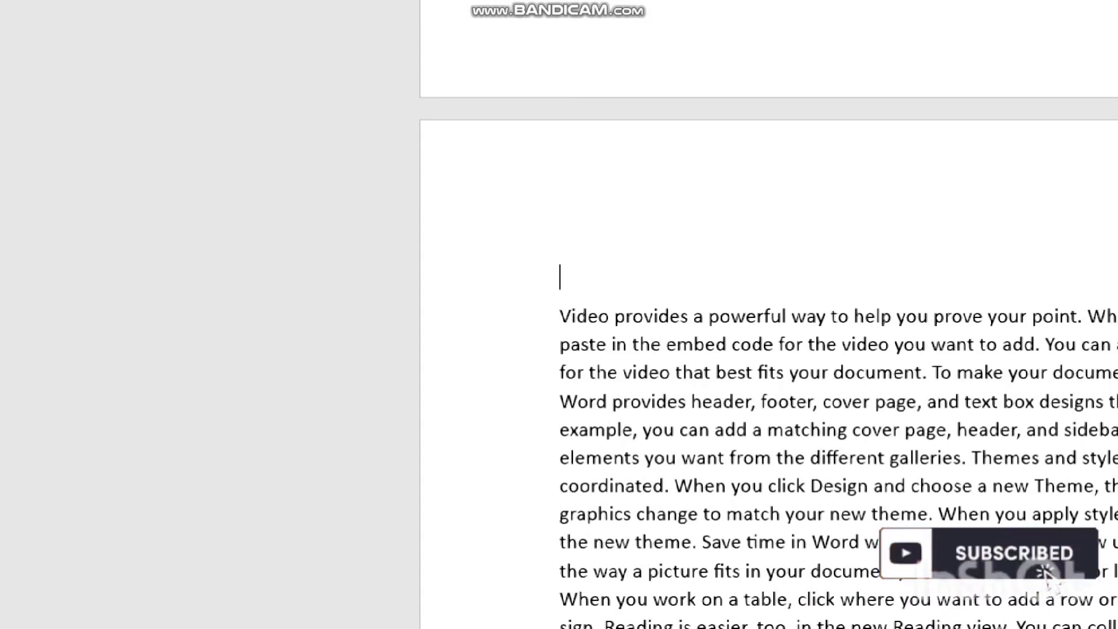
text(Lesson)
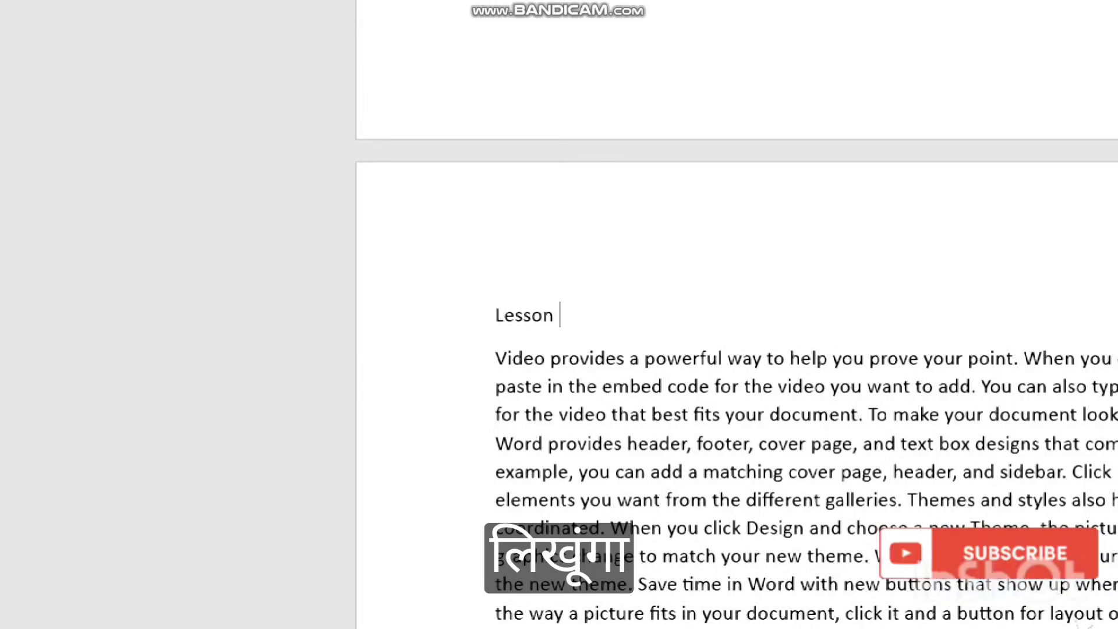
key(BackSpace)
key(BackSpace)
key(BackSpace)
key(BackSpace)
key(BackSpace)
key(BackSpace)
key(BackSpace)
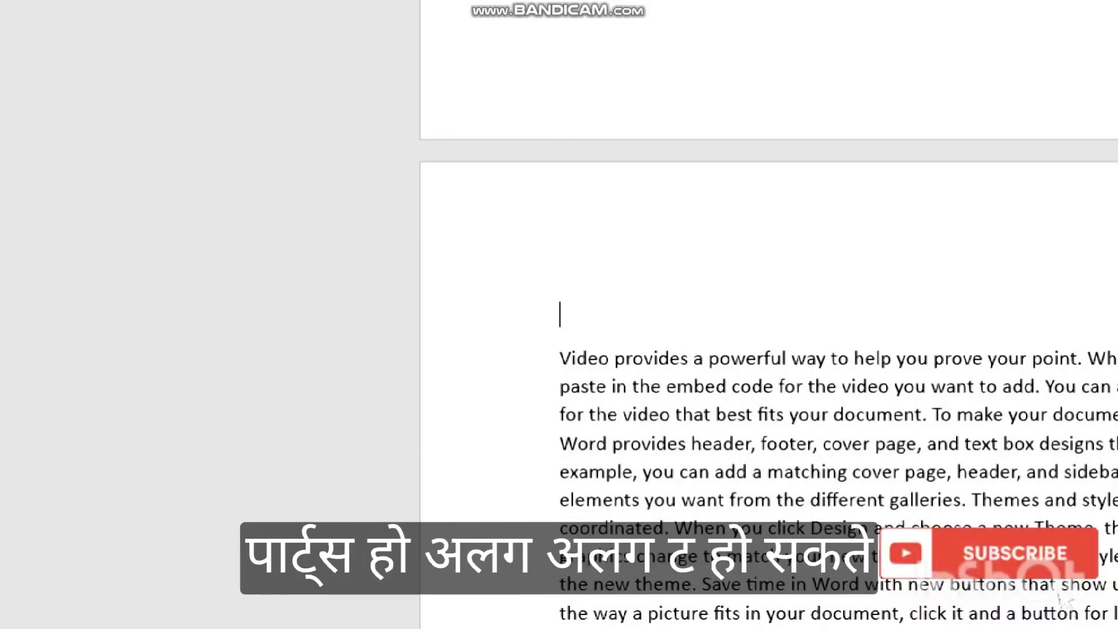
text(Chpa)
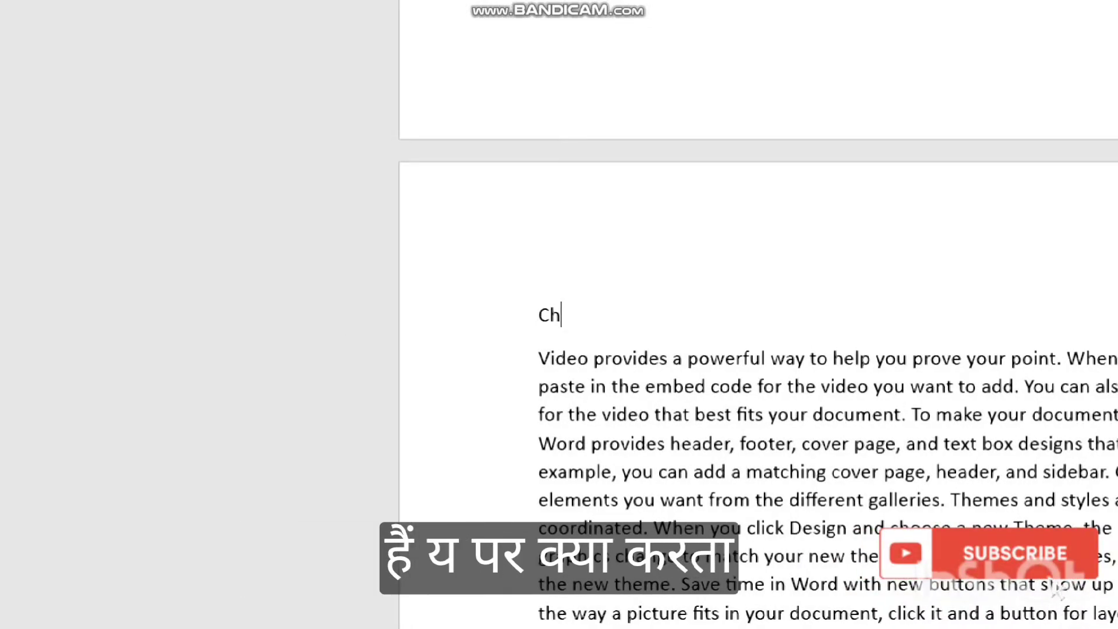
text(ter 1.1)
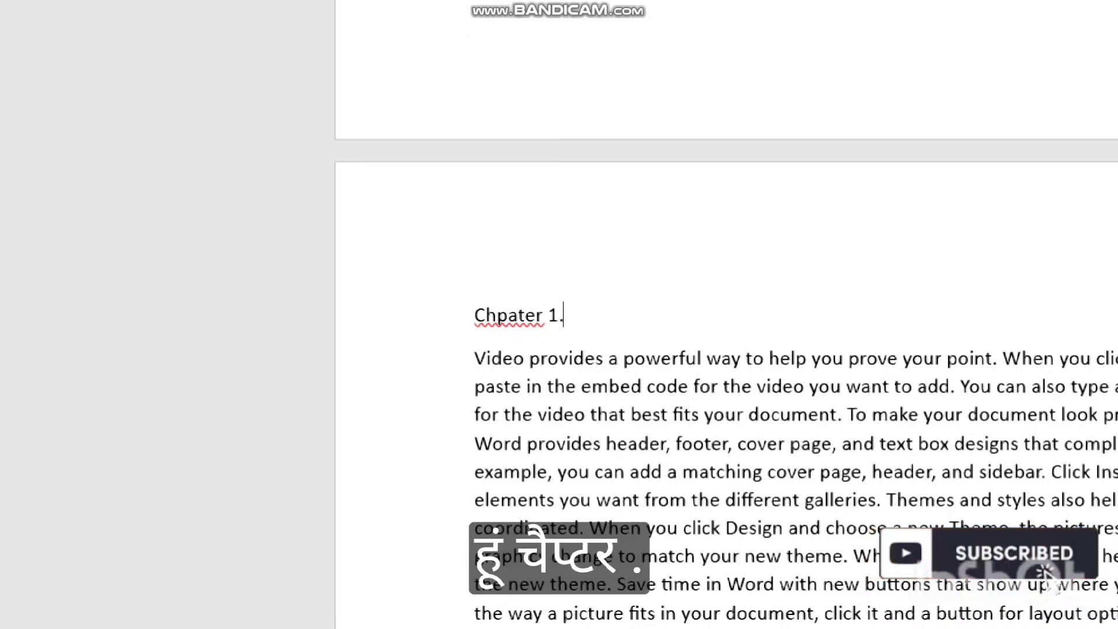
key(Left)
key(Left)
key(Left)
key(Left)
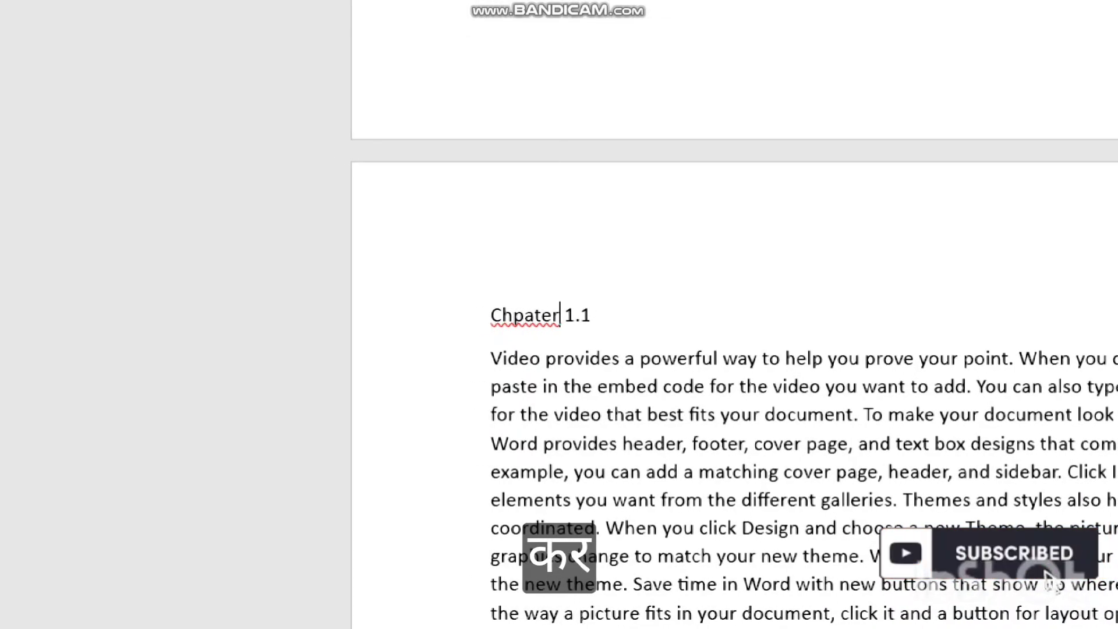
key(BackSpace)
key(BackSpace)
key(BackSpace)
key(BackSpace)
key(BackSpace)
text(apte)
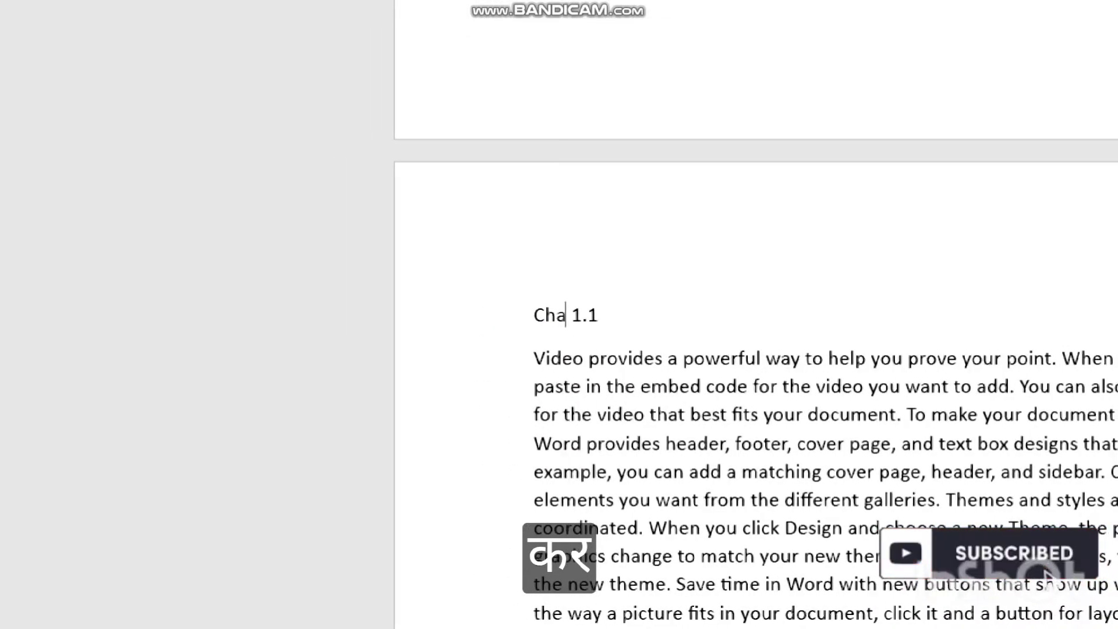
text(r)
key(Right)
key(Right)
key(Right)
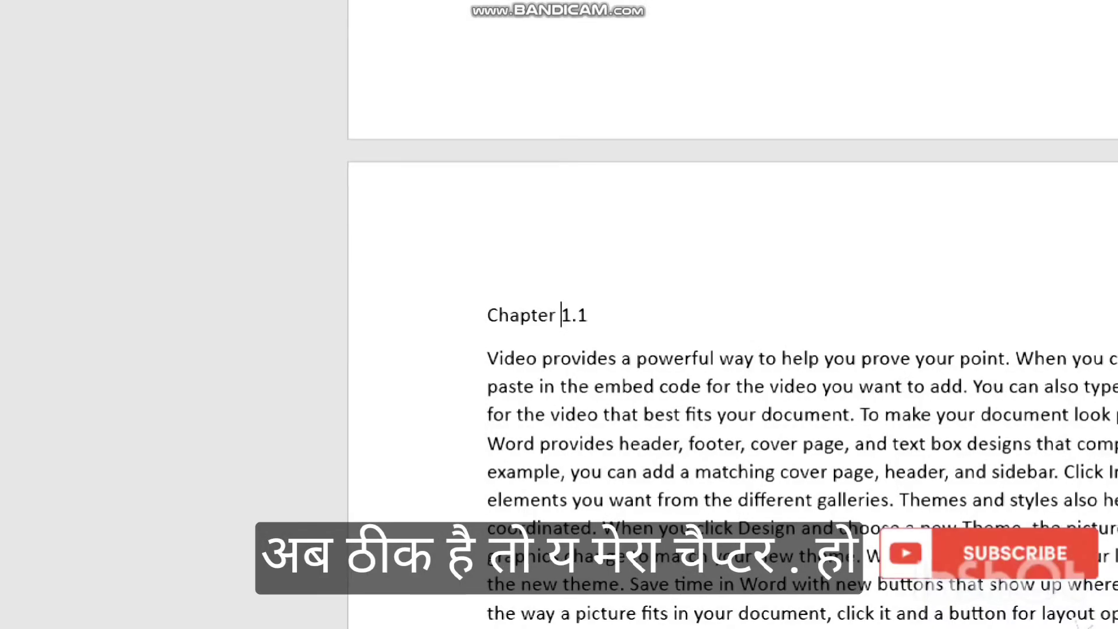
key(Right)
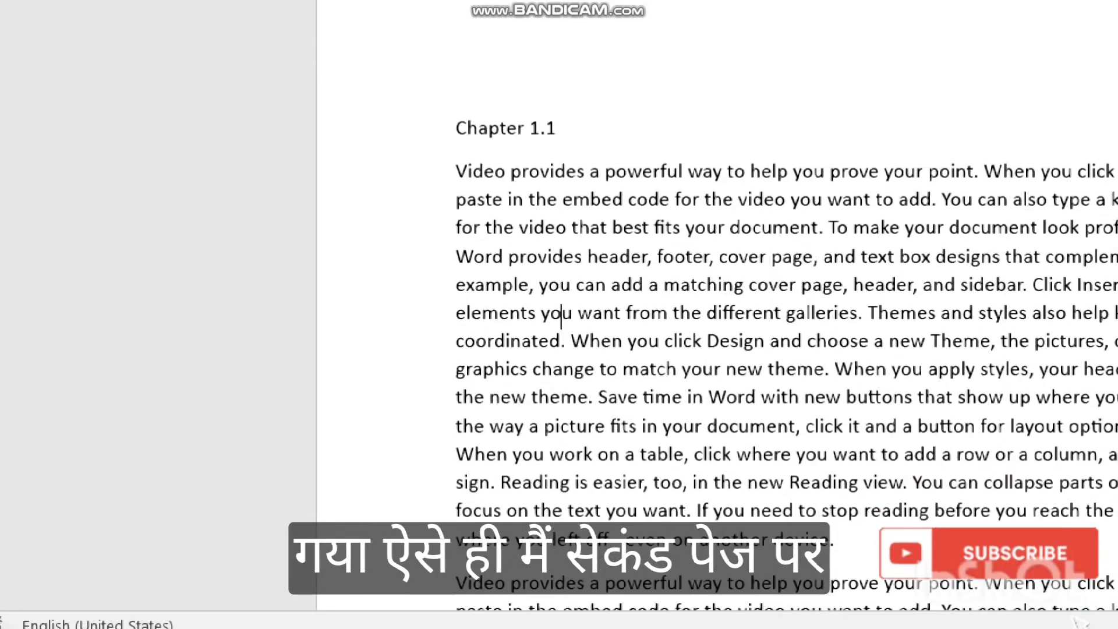
scroll(716, 291, down, 3)
scroll(375, 175, up, 1)
scroll(375, 175, down, 5)
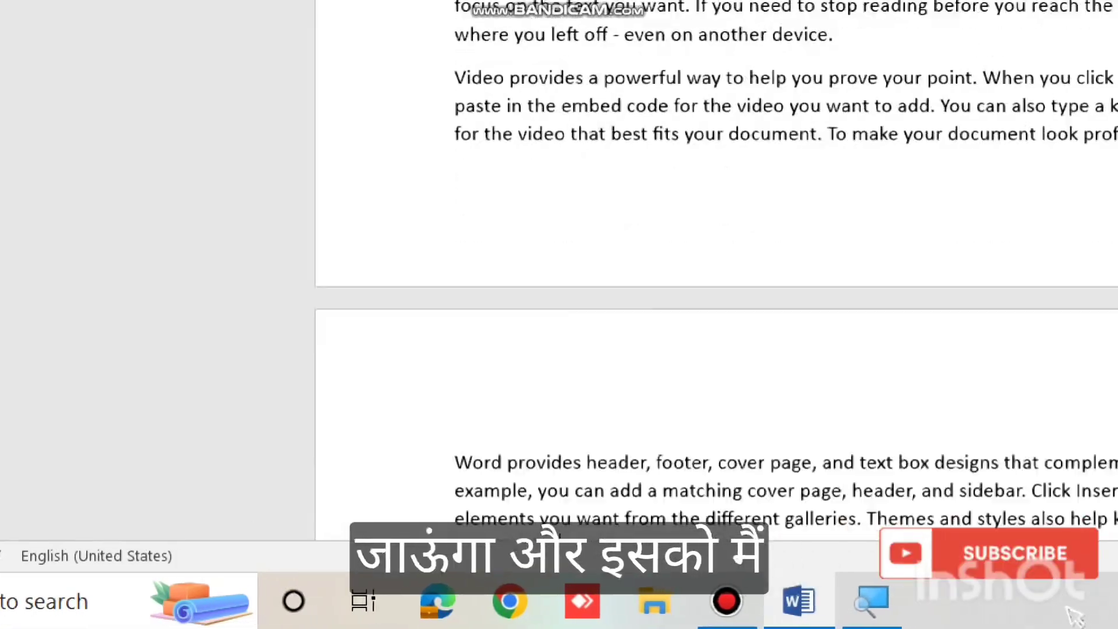
scroll(377, 225, up, 1)
scroll(389, 361, down, 2)
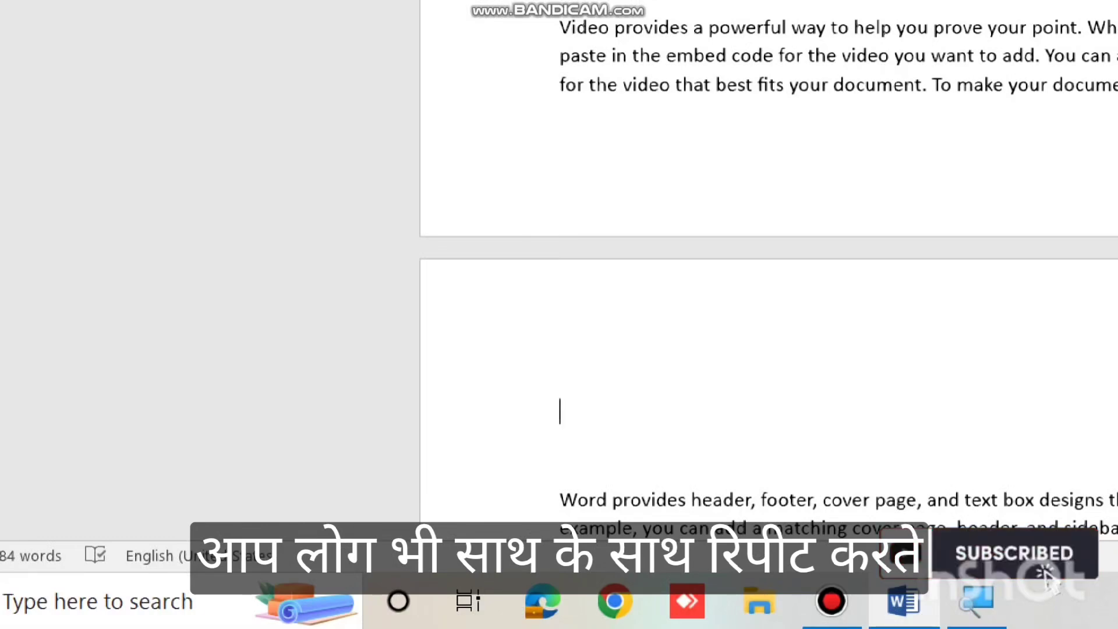
Type a 'Chapter 1.2' heading line.
text(Chapt)
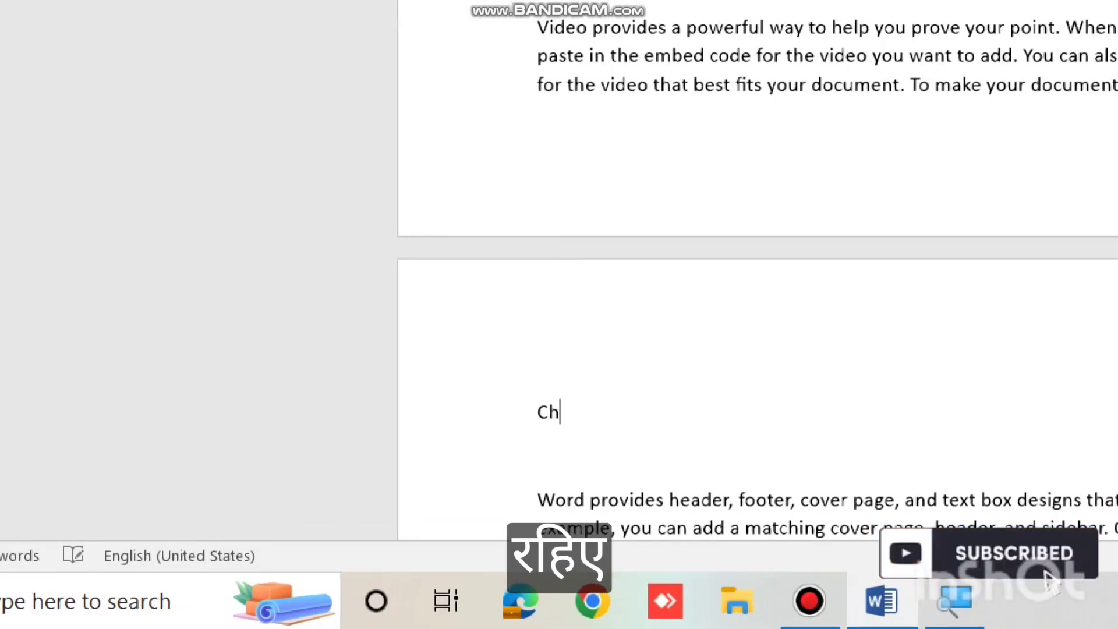
text(er 1.2)
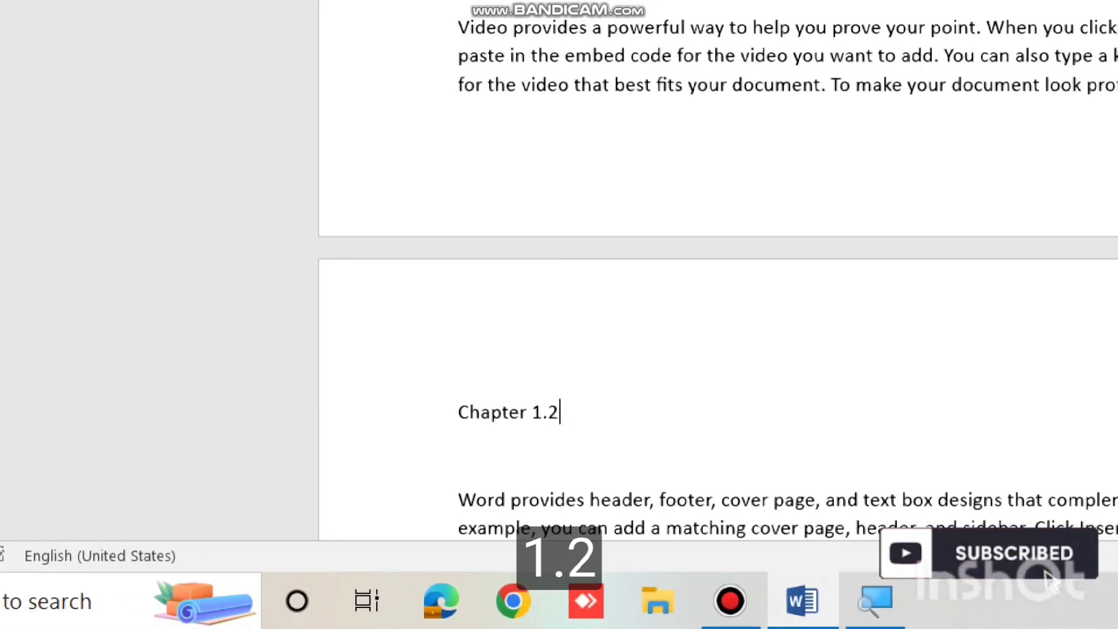
scroll(697, 436, down, 9)
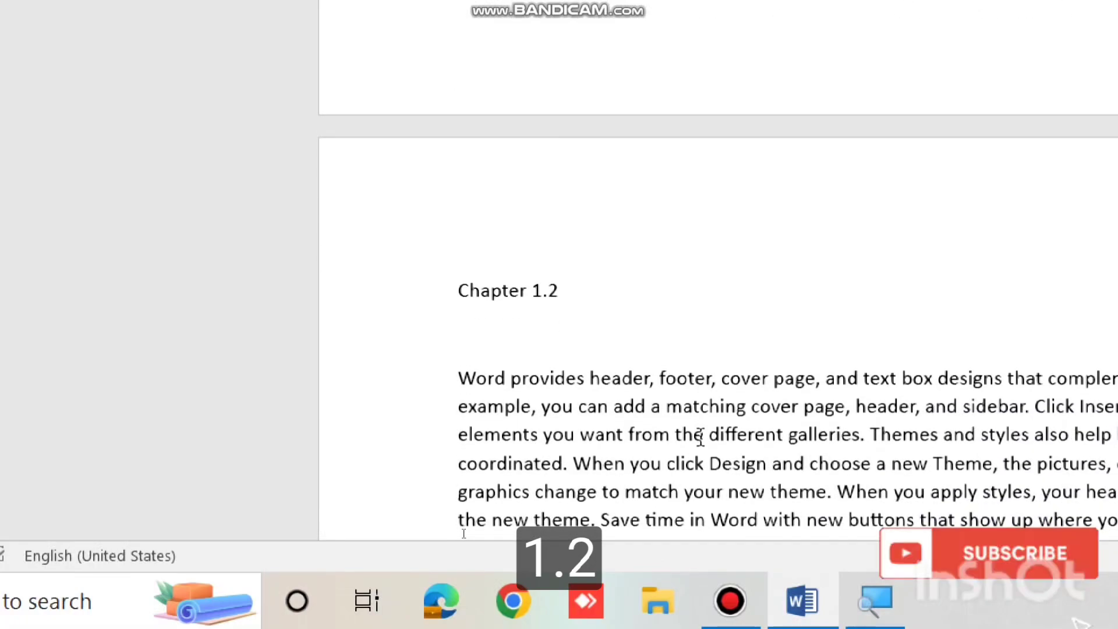
scroll(700, 437, down, 7)
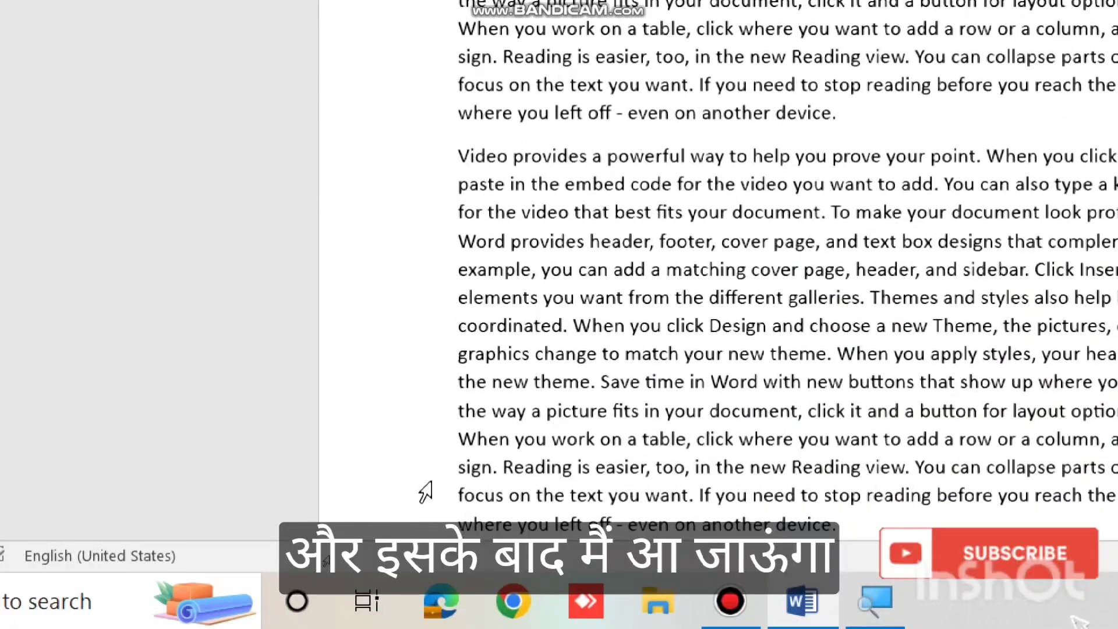
scroll(526, 414, down, 8)
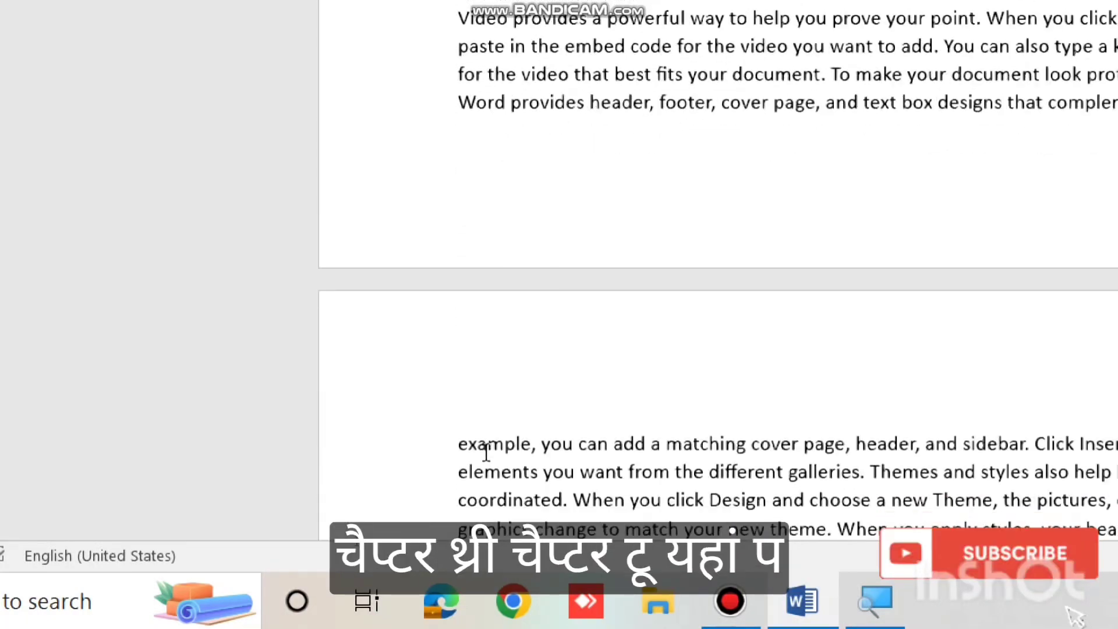
Add a 'Chapter 2' line above the 'example' paragraph and select it.
click(453, 414)
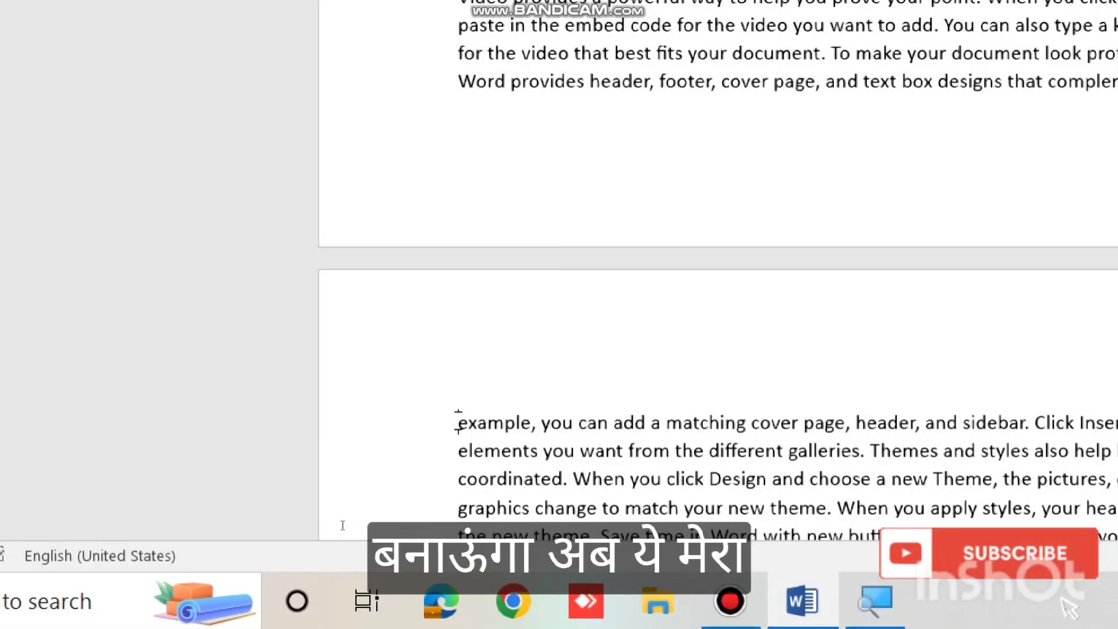
key(Return)
key(Up)
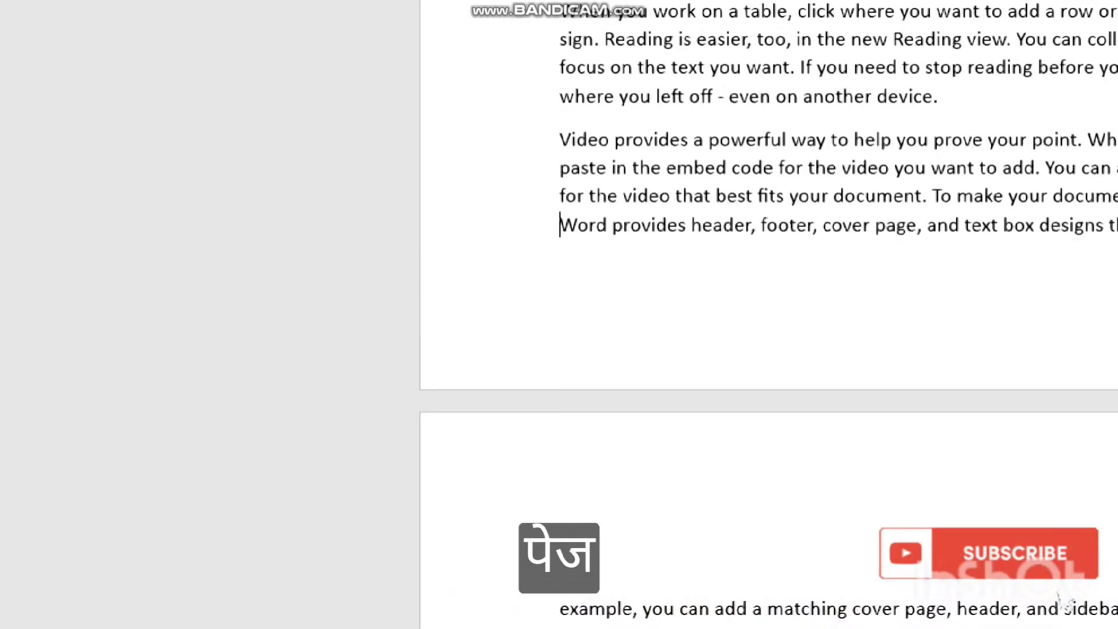
text(Chapter 2)
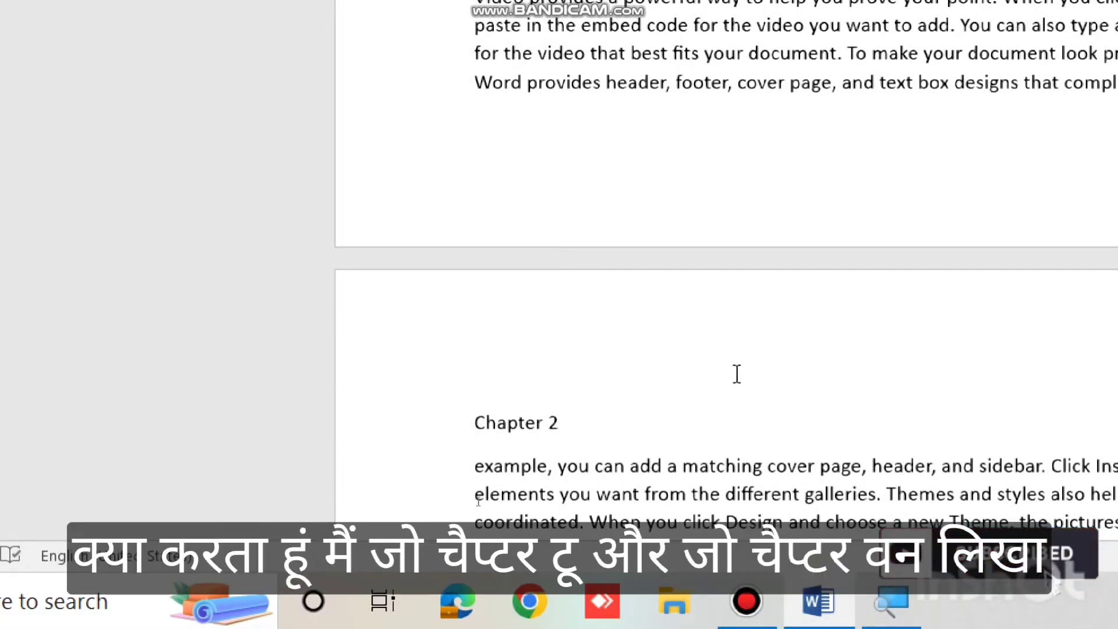
drag(560, 422, 460, 421)
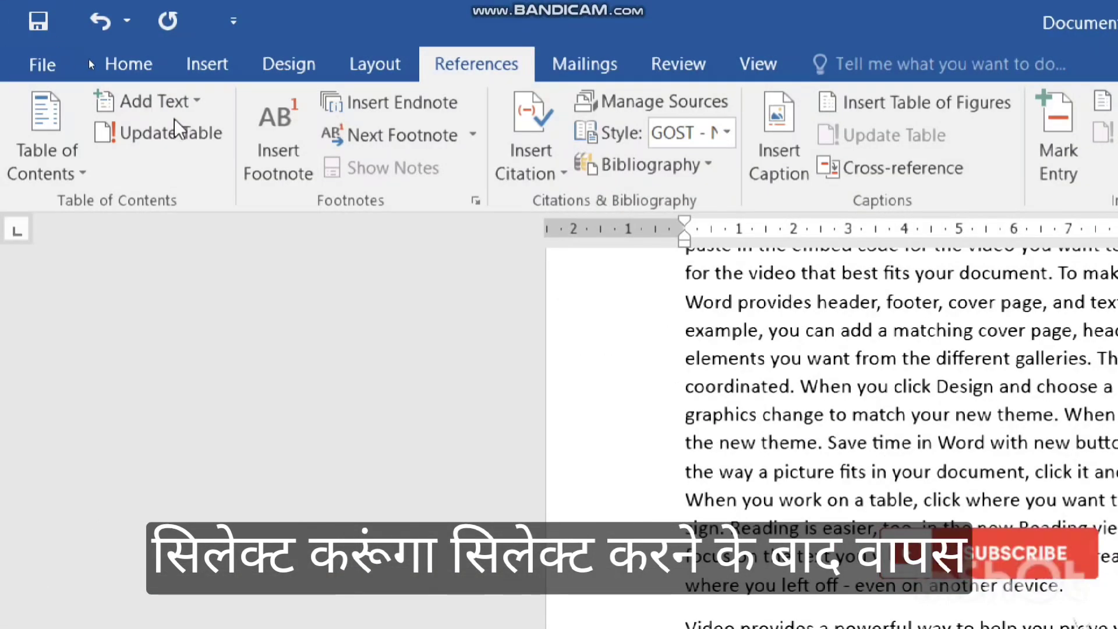
Apply Add Text Level 1 to the Chapter 2 title, then to the Chapter 1 title.
click(177, 101)
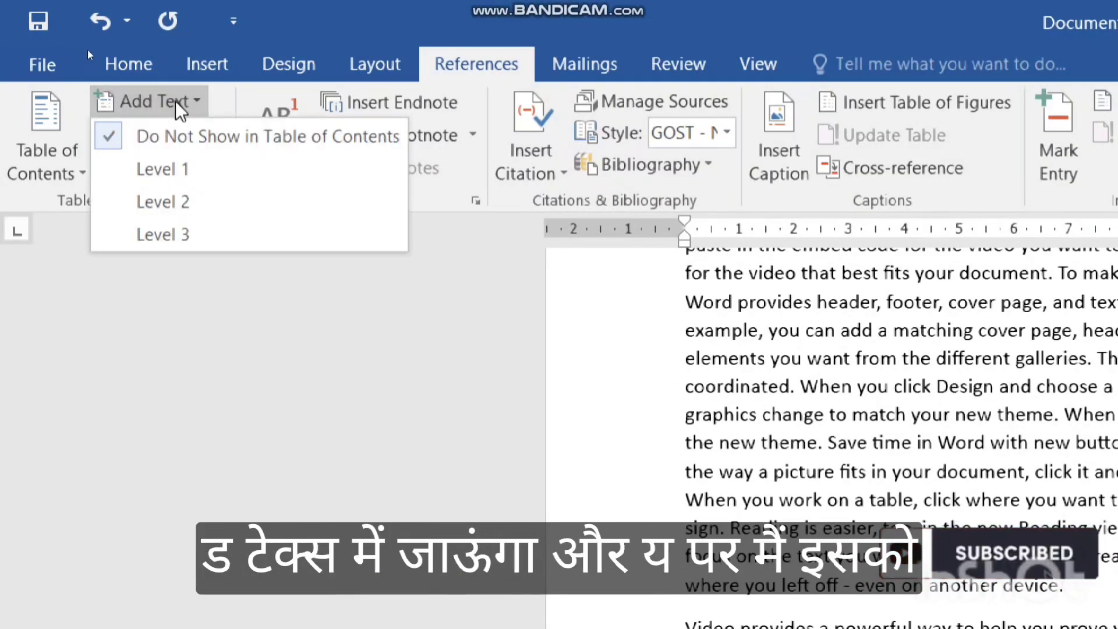
click(173, 173)
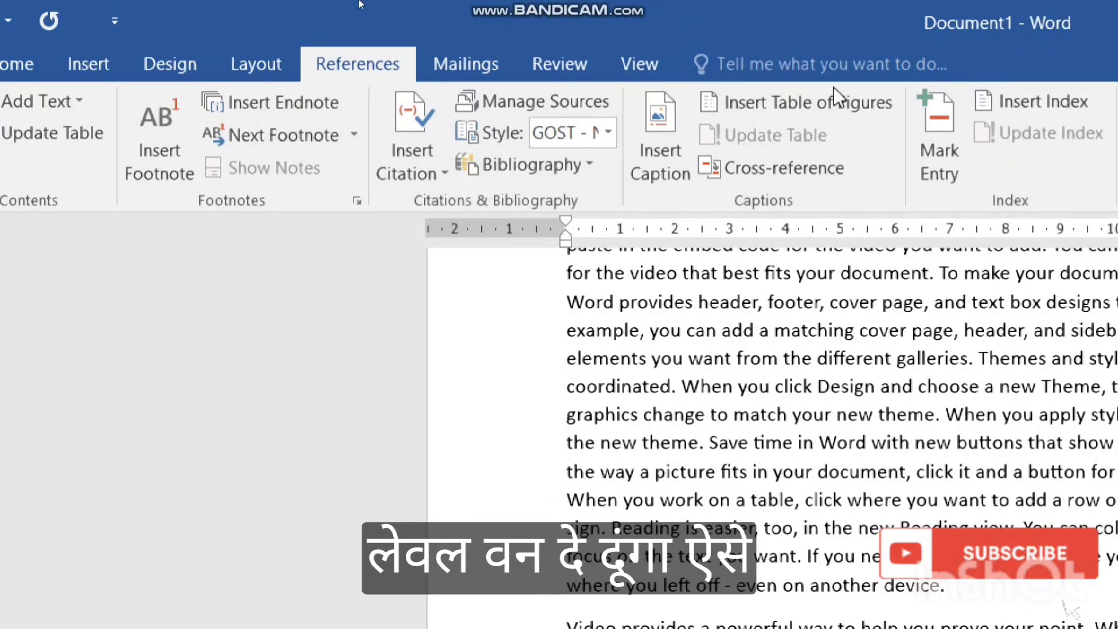
scroll(702, 414, down, 2)
scroll(694, 414, up, 6)
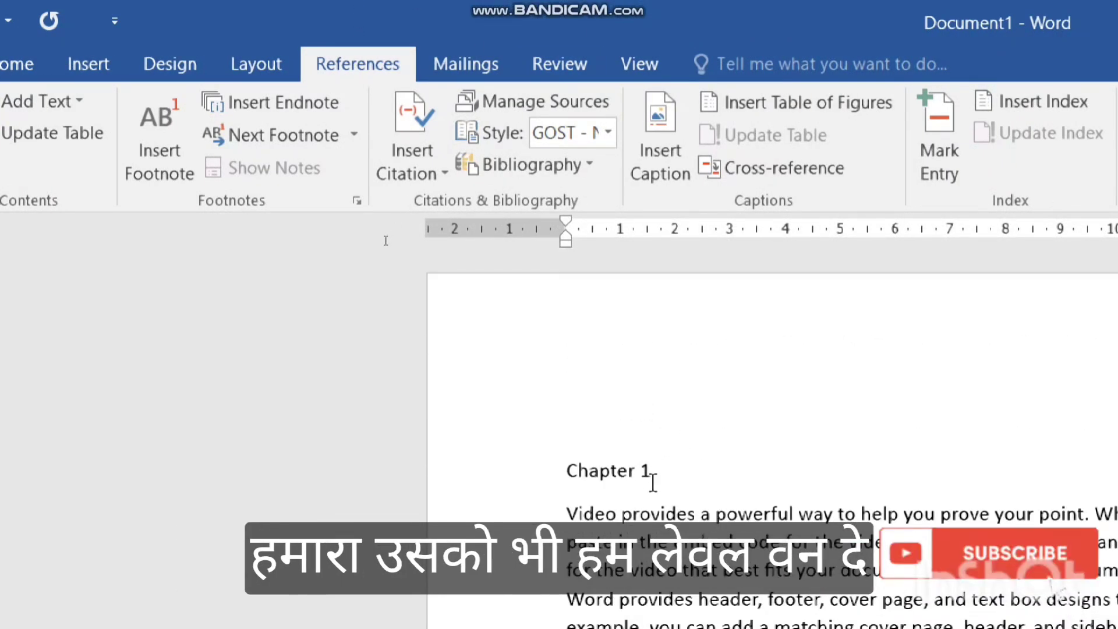
drag(653, 481, 524, 461)
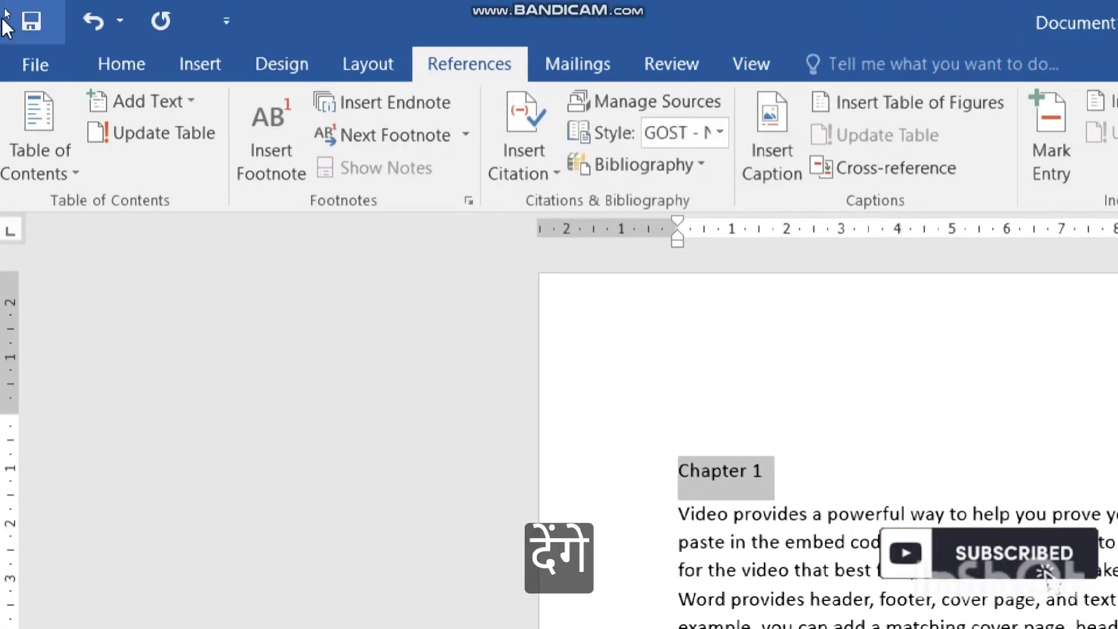
click(161, 99)
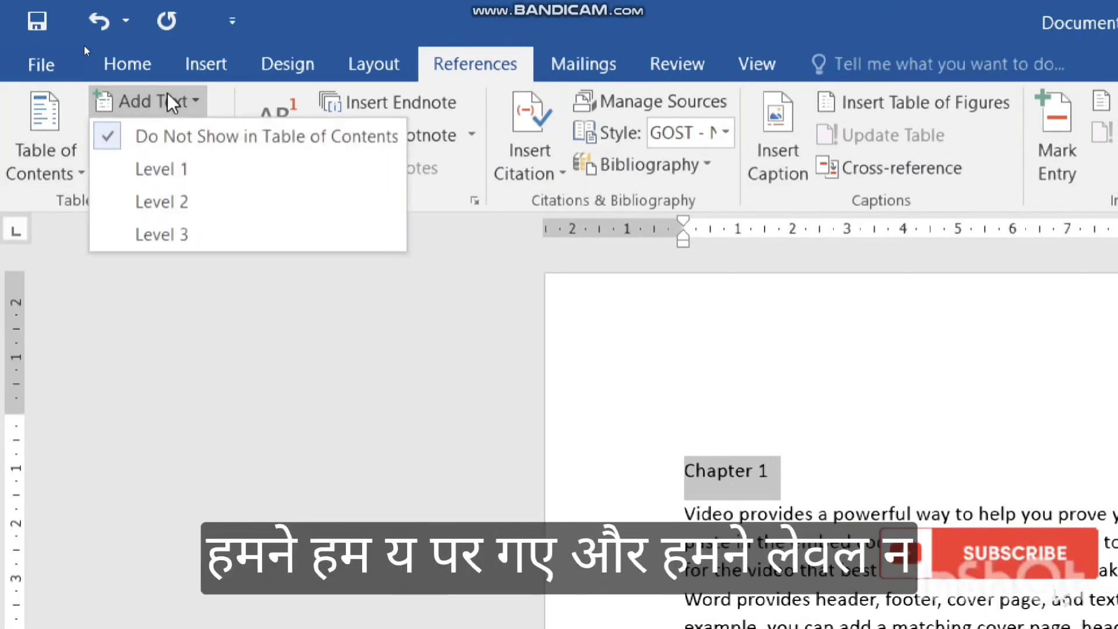
click(170, 175)
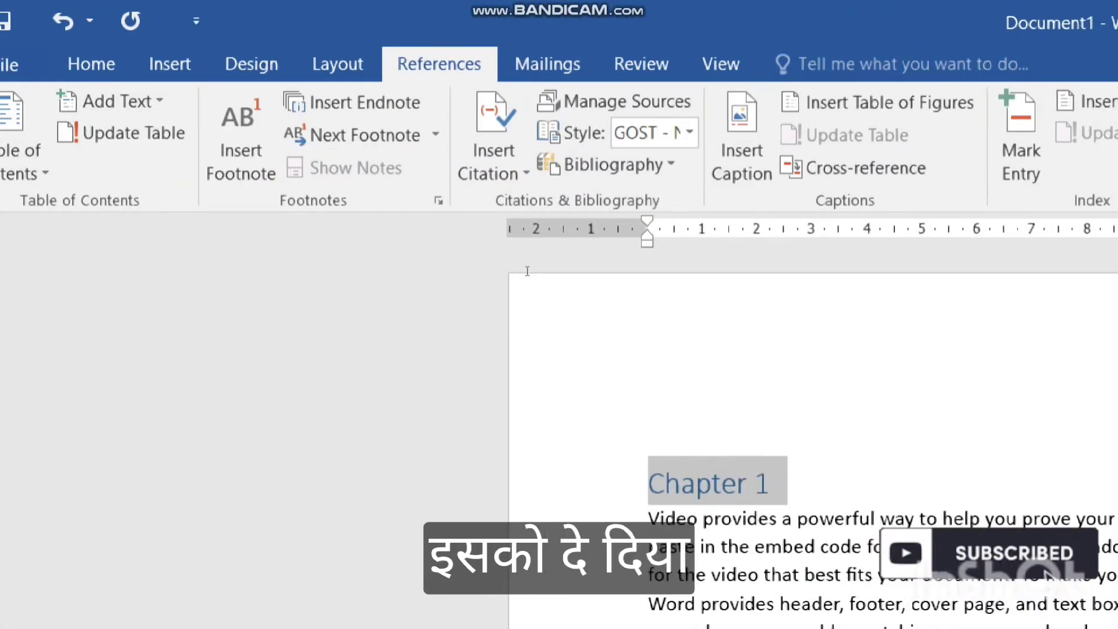
scroll(527, 271, down, 4)
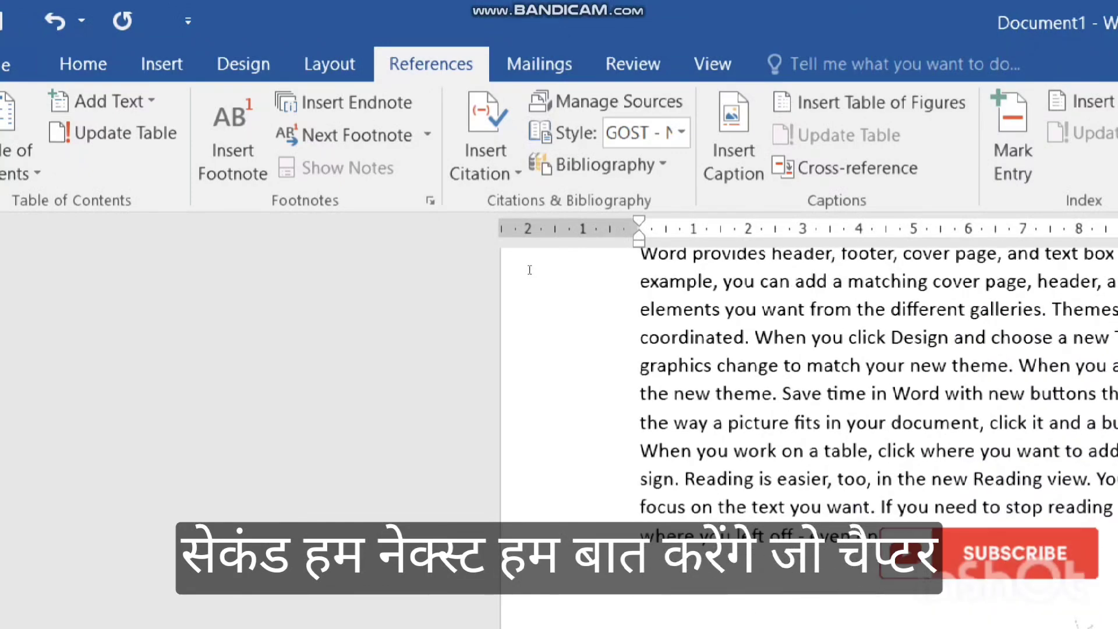
scroll(529, 270, down, 8)
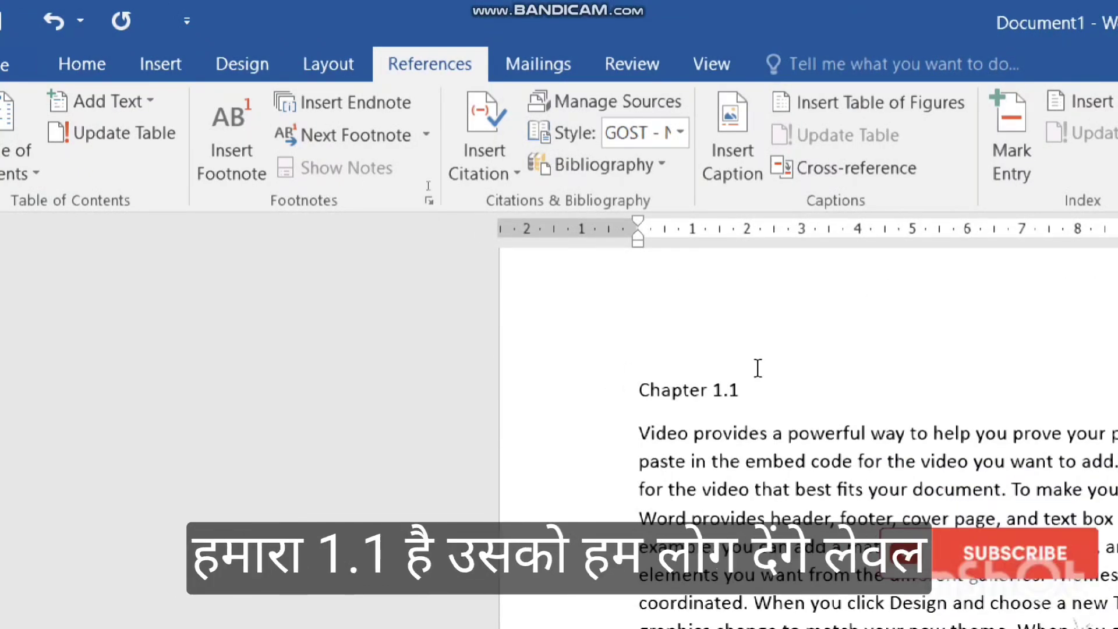
Apply Add Text Level 2 to the Chapter 1.1 title, then to the Chapter 1.2 title.
drag(739, 389, 624, 387)
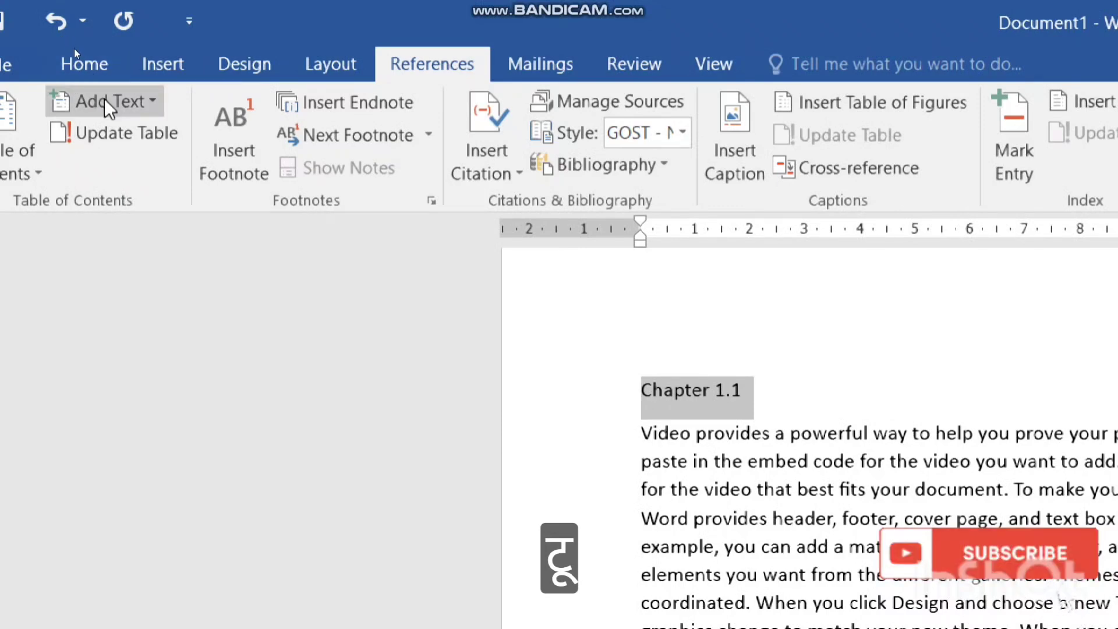
click(106, 103)
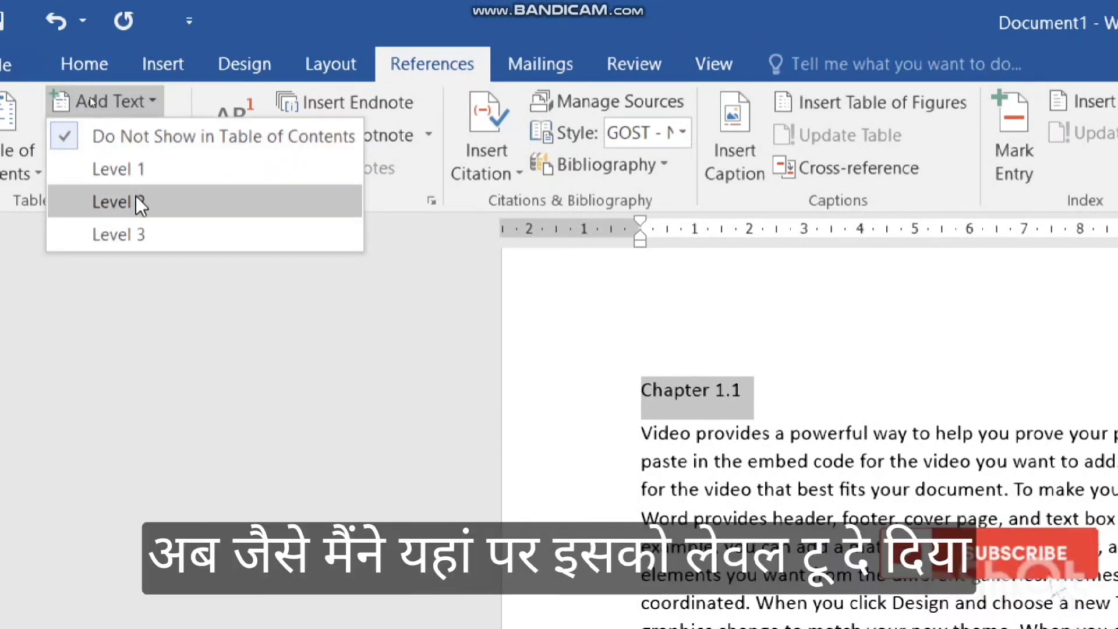
click(135, 196)
scroll(872, 471, down, 3)
scroll(872, 472, down, 5)
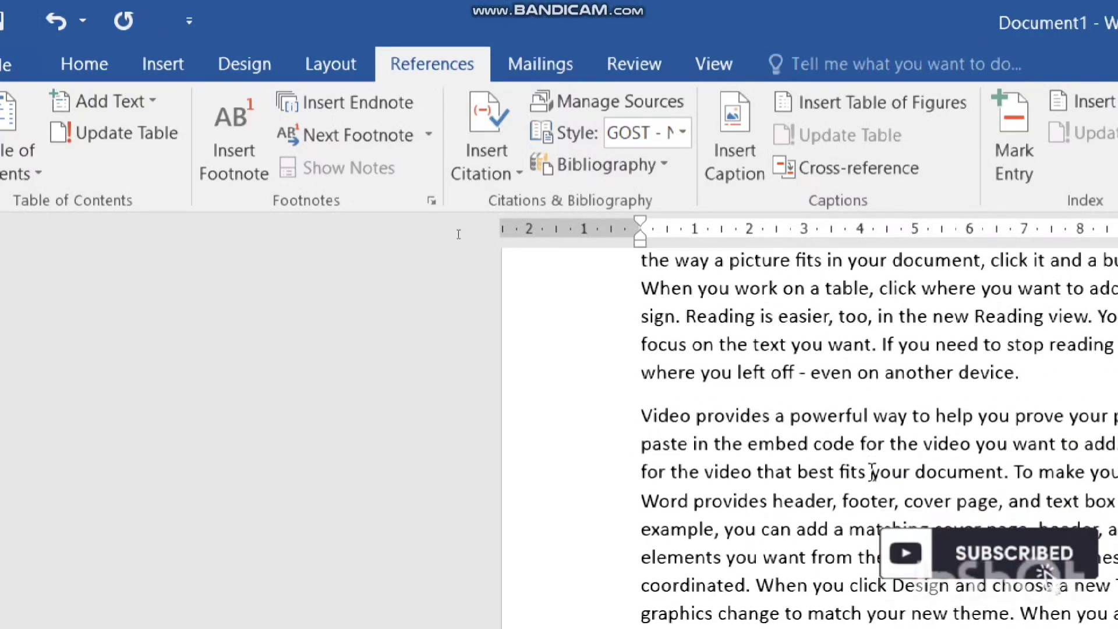
scroll(873, 469, down, 7)
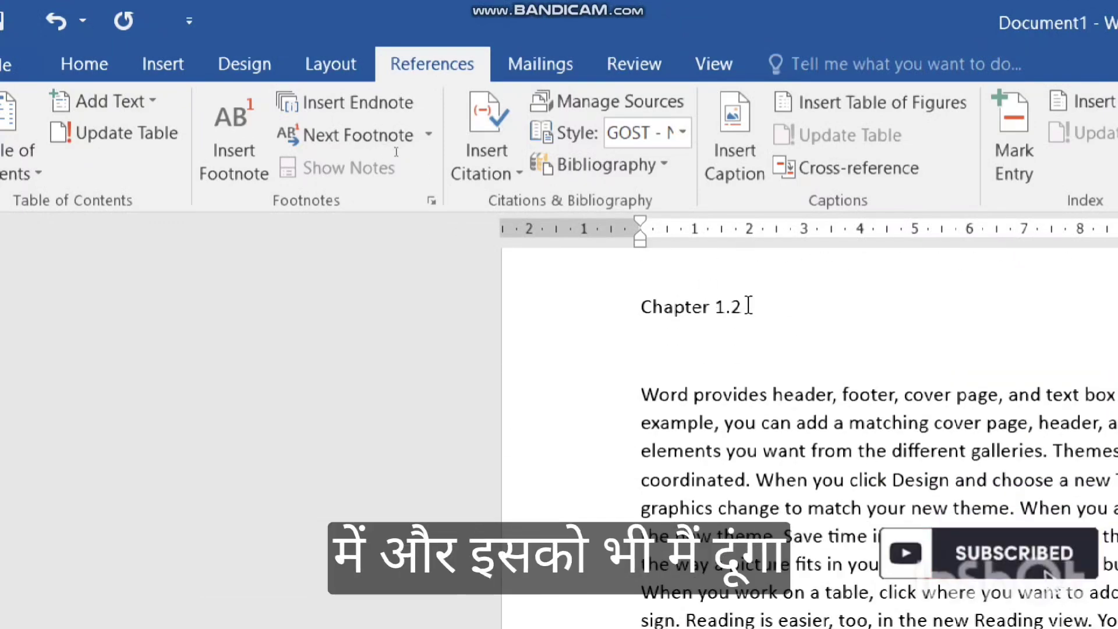
drag(745, 304, 612, 306)
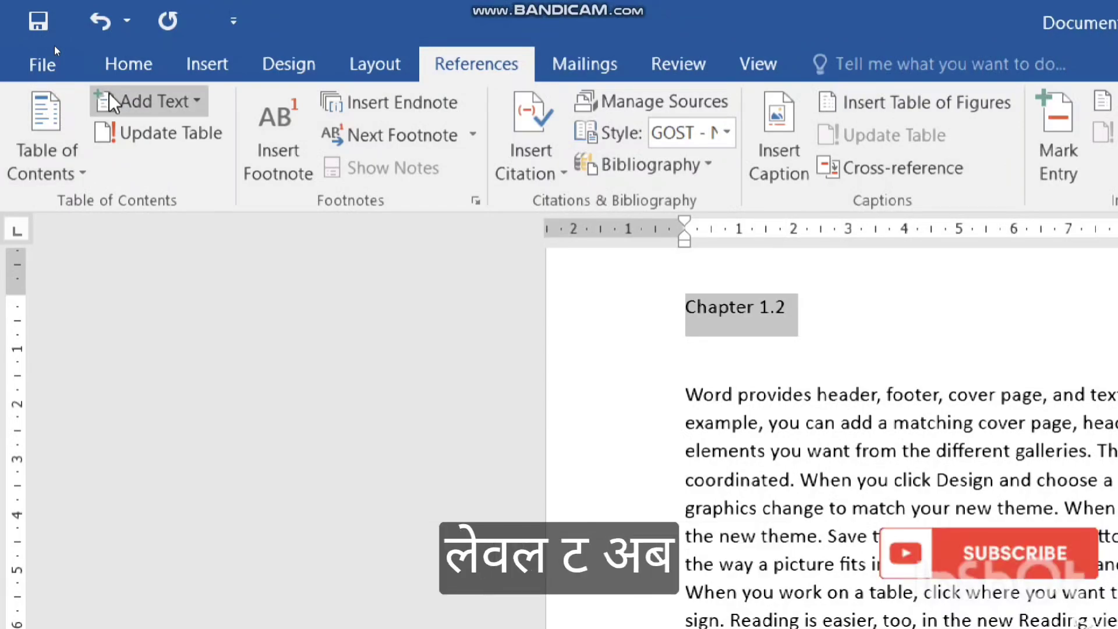
click(110, 99)
click(190, 204)
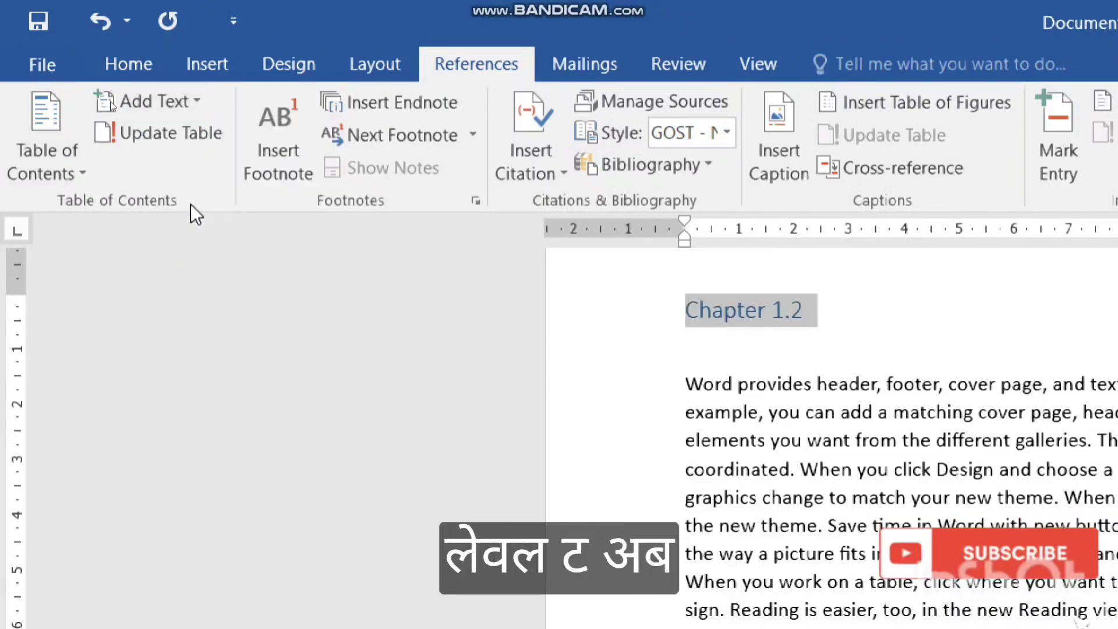
scroll(937, 400, up, 5)
scroll(939, 400, up, 10)
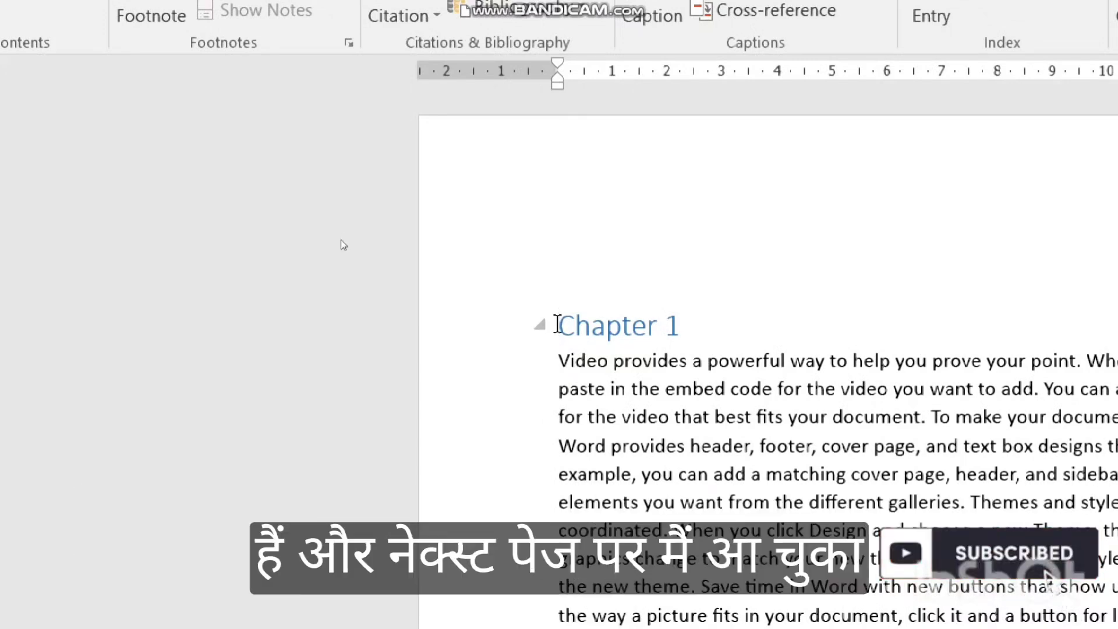
Insert a page break before Chapter 1 and place the cursor on the new blank first page.
key(ctrl+Return)
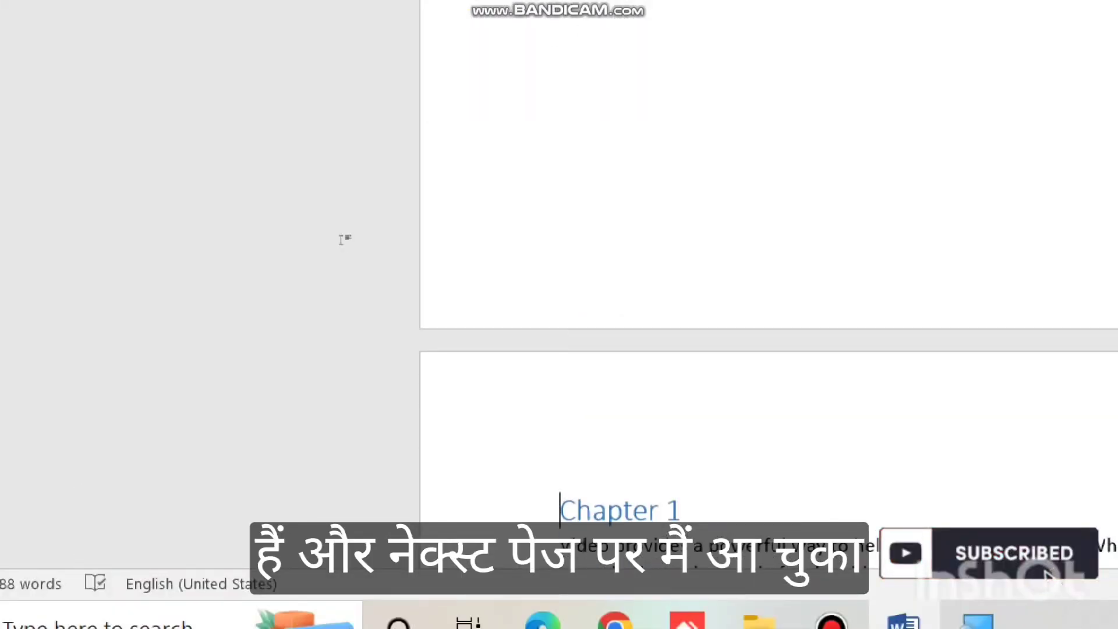
scroll(940, 163, up, 3)
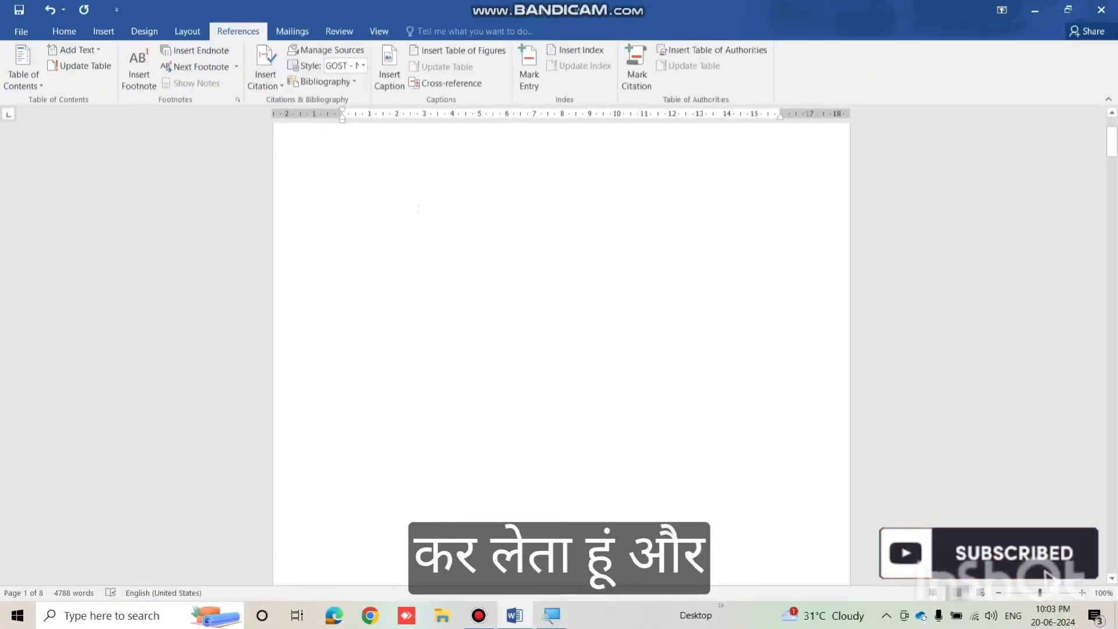
click(449, 213)
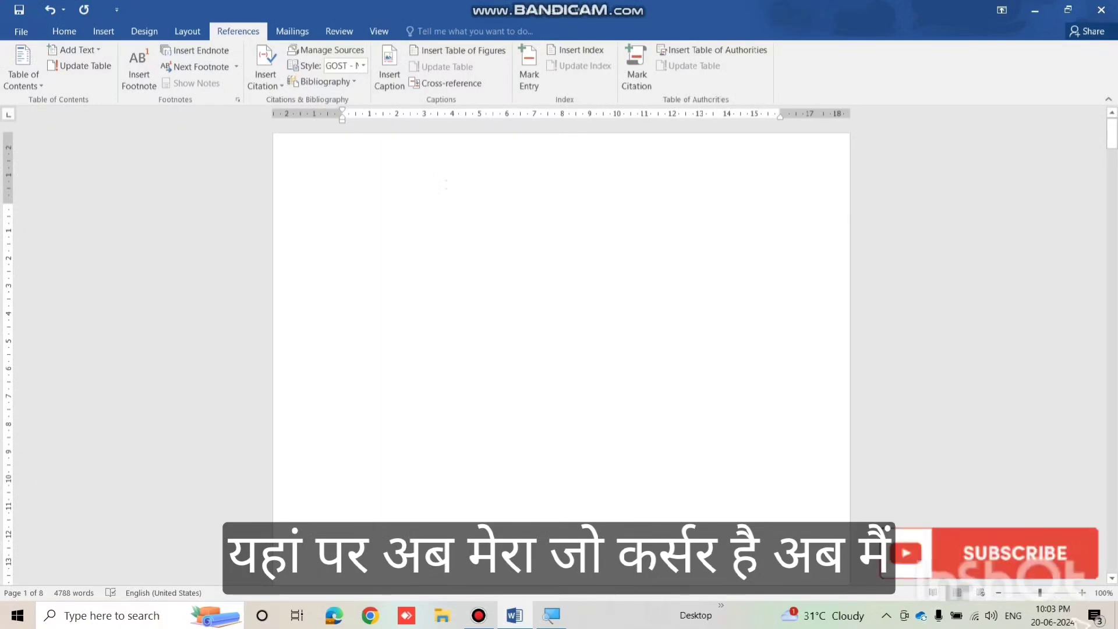
Insert the Automatic Table 2 table of contents on the blank first page.
click(41, 79)
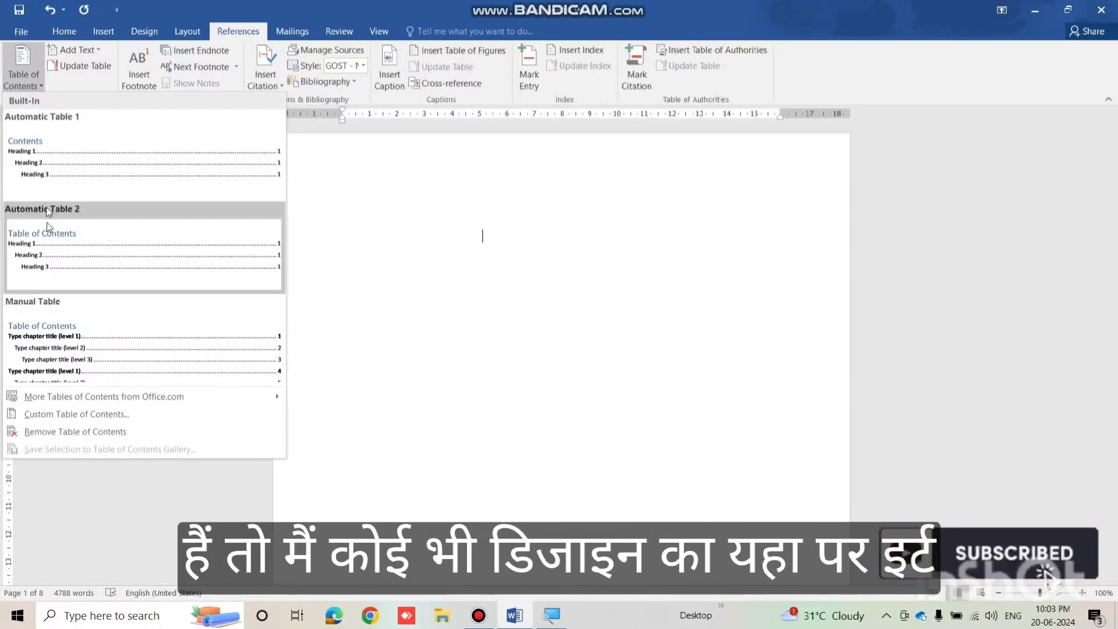
click(49, 247)
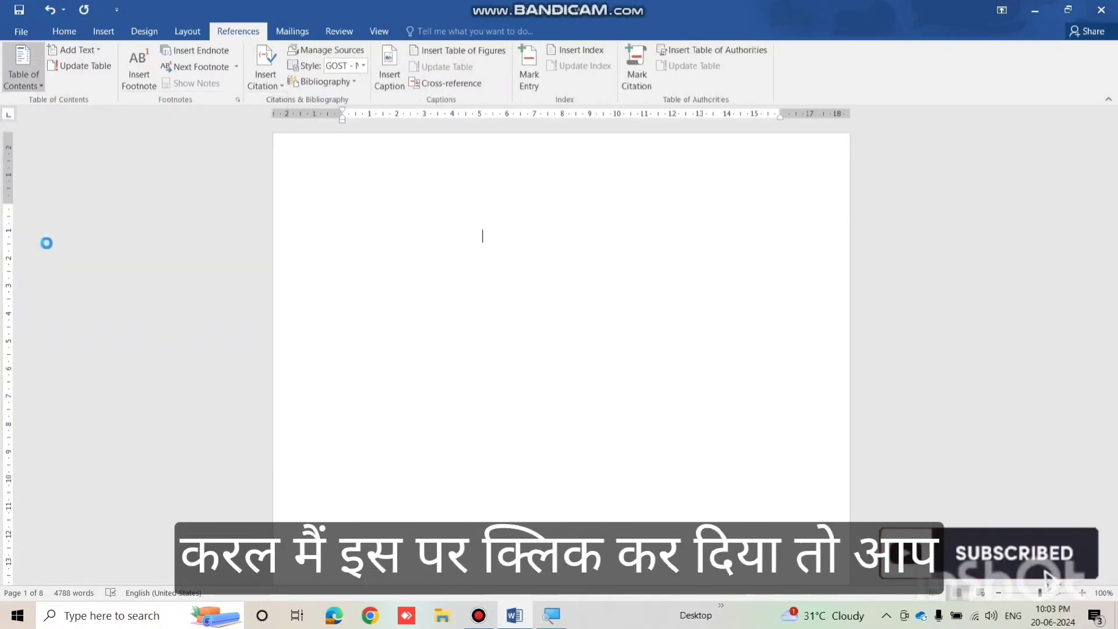
scroll(441, 214, up, 2)
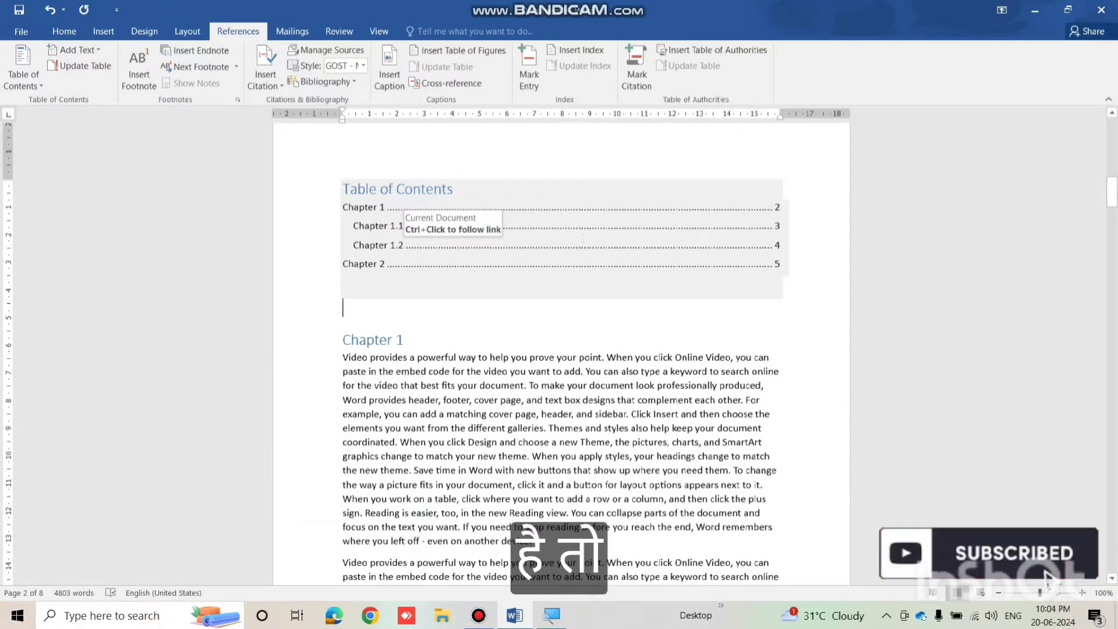
scroll(426, 199, up, 1)
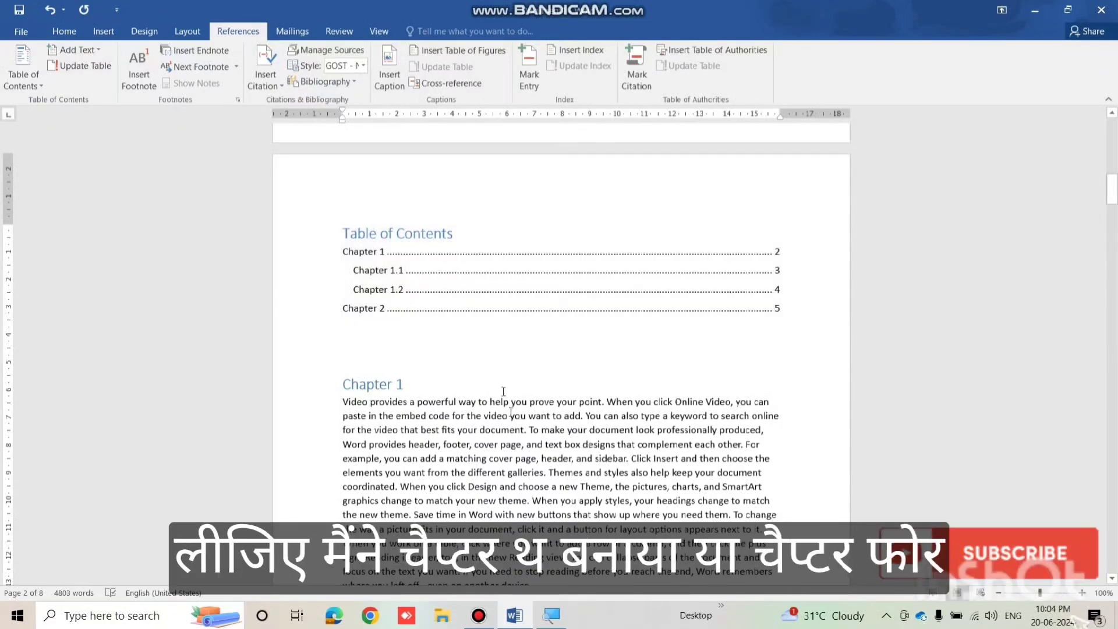
Type a 'Chapter 3' line above the 'sign. Reading is easier' paragraph and select it.
scroll(560, 349, down, 15)
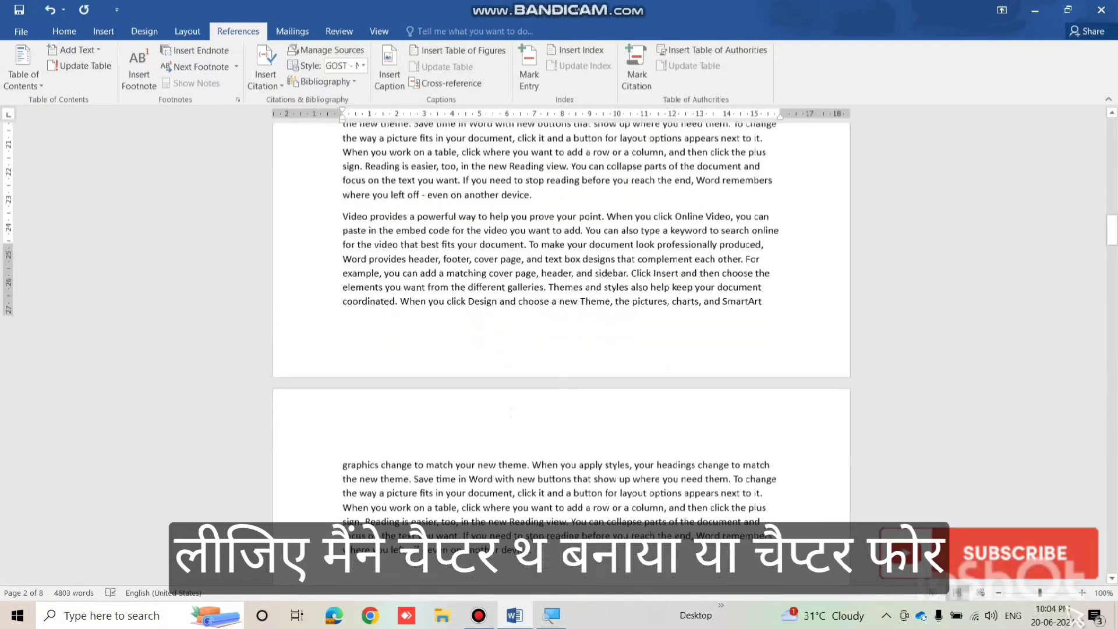
scroll(560, 349, down, 20)
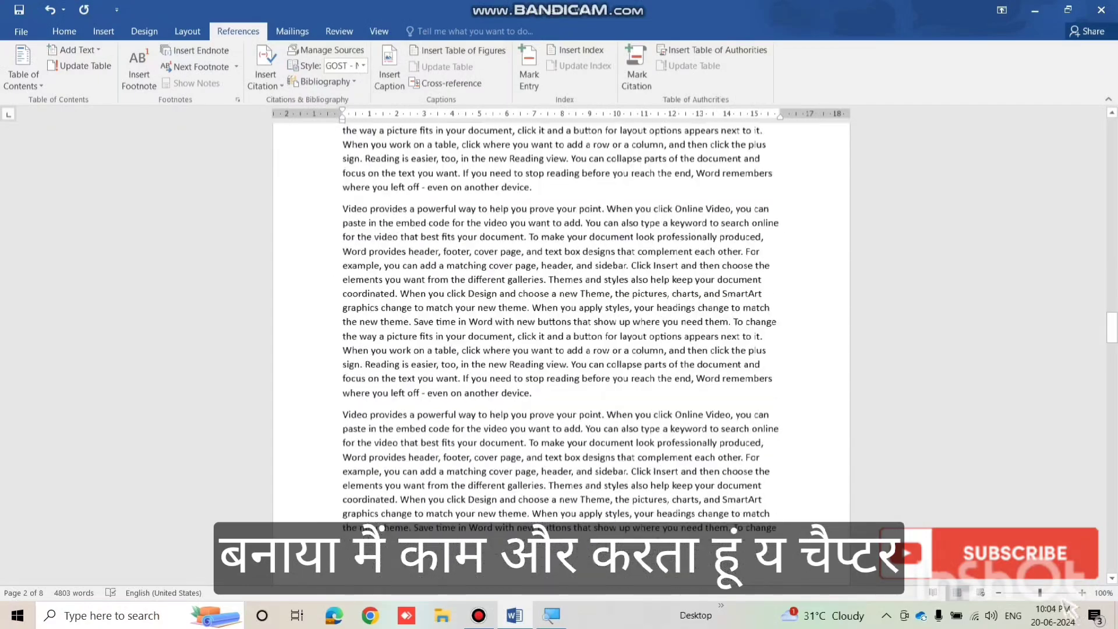
scroll(511, 411, down, 20)
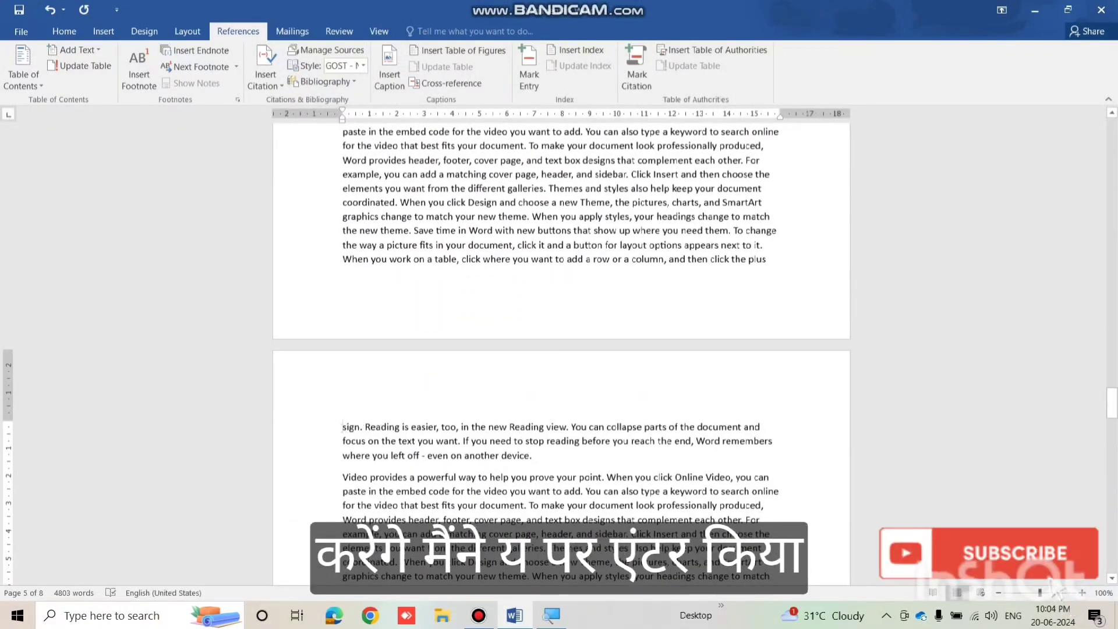
key(Return)
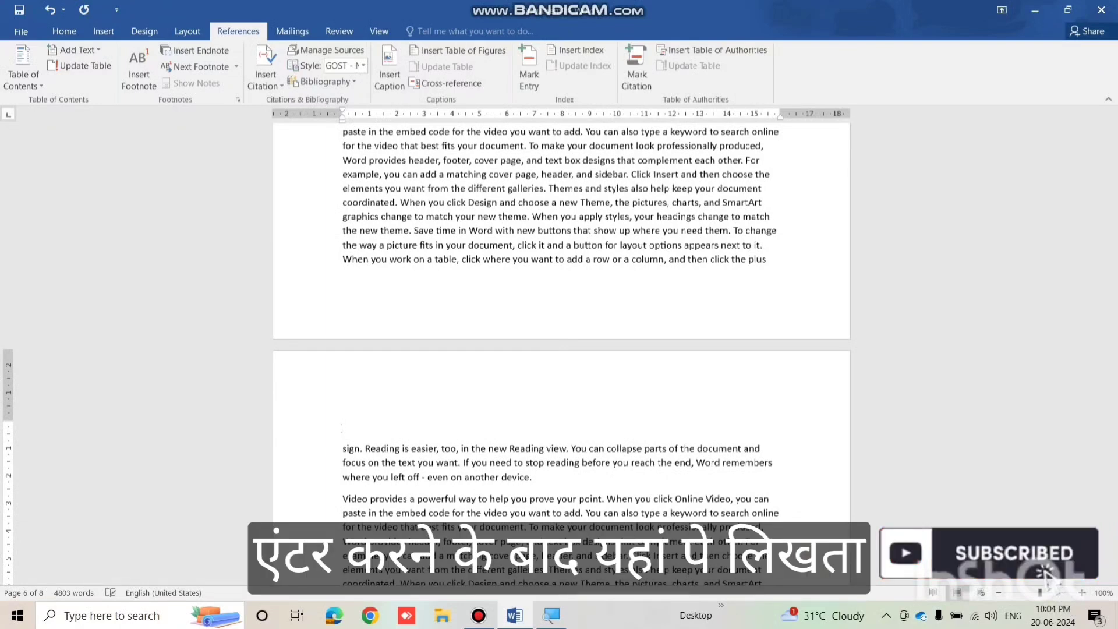
text(Chapter 3)
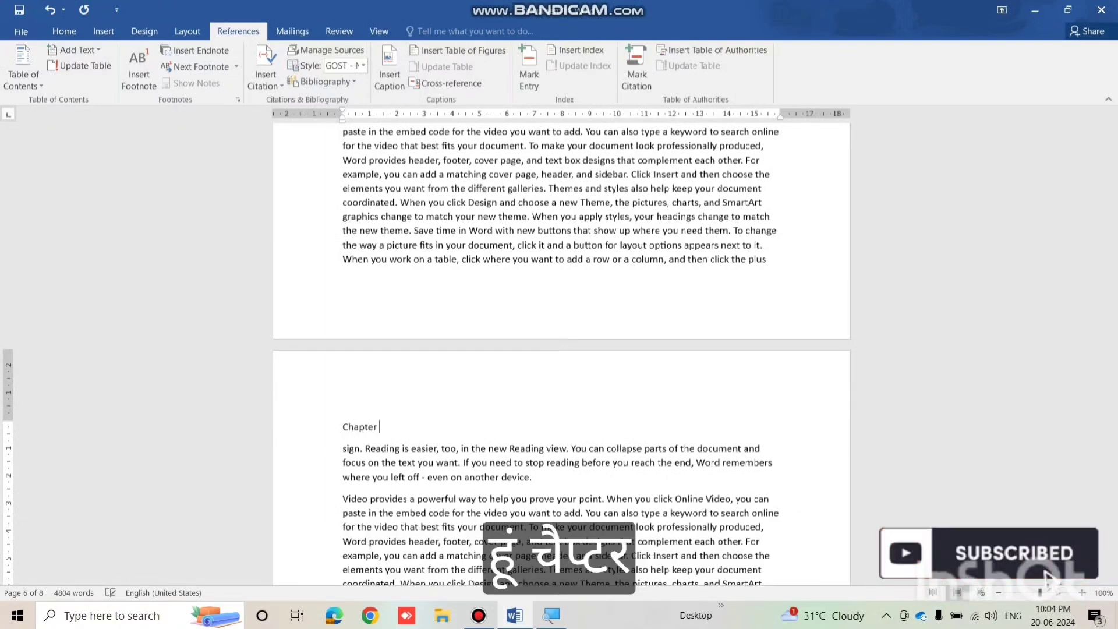
key(shift+Left)
key(shift+Left)
key(shift+Left)
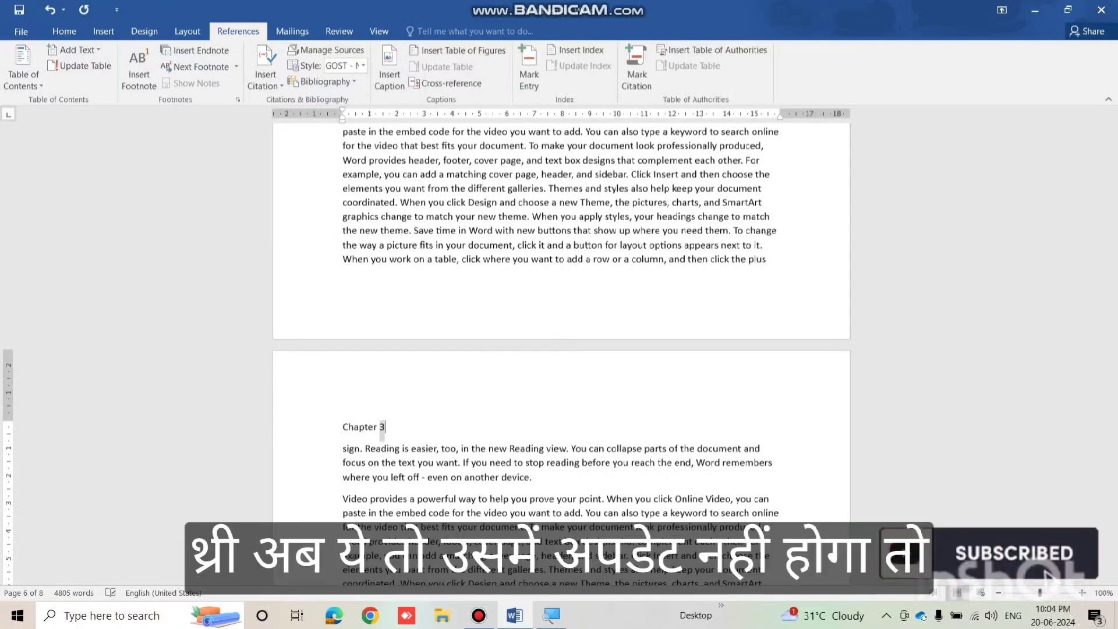
drag(390, 428, 342, 431)
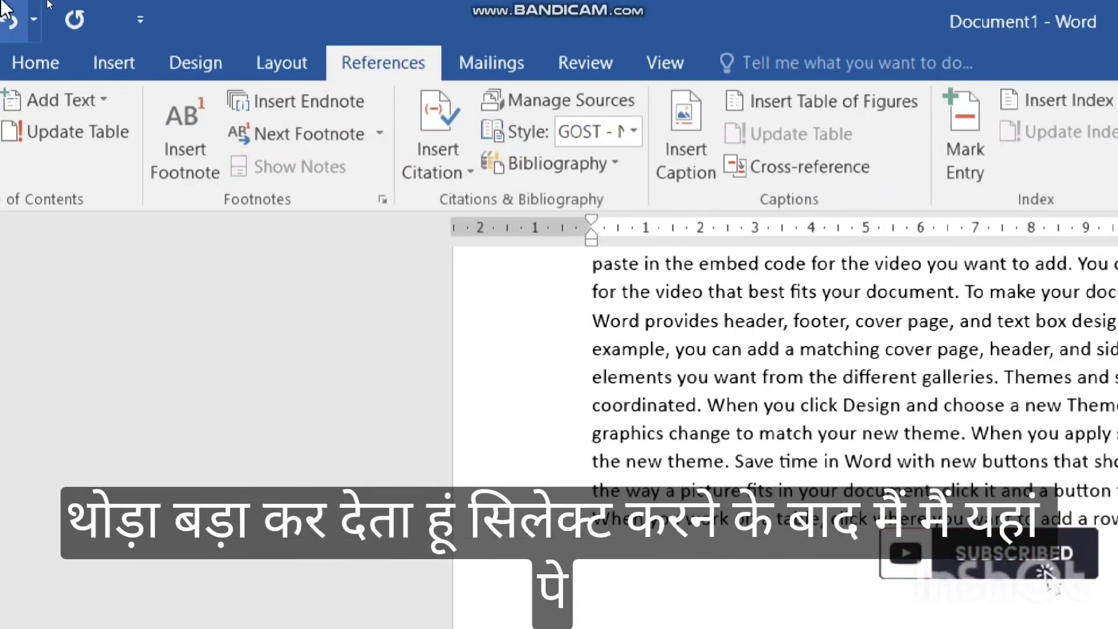
Make the Chapter 3 title a Level 1 contents entry.
click(51, 100)
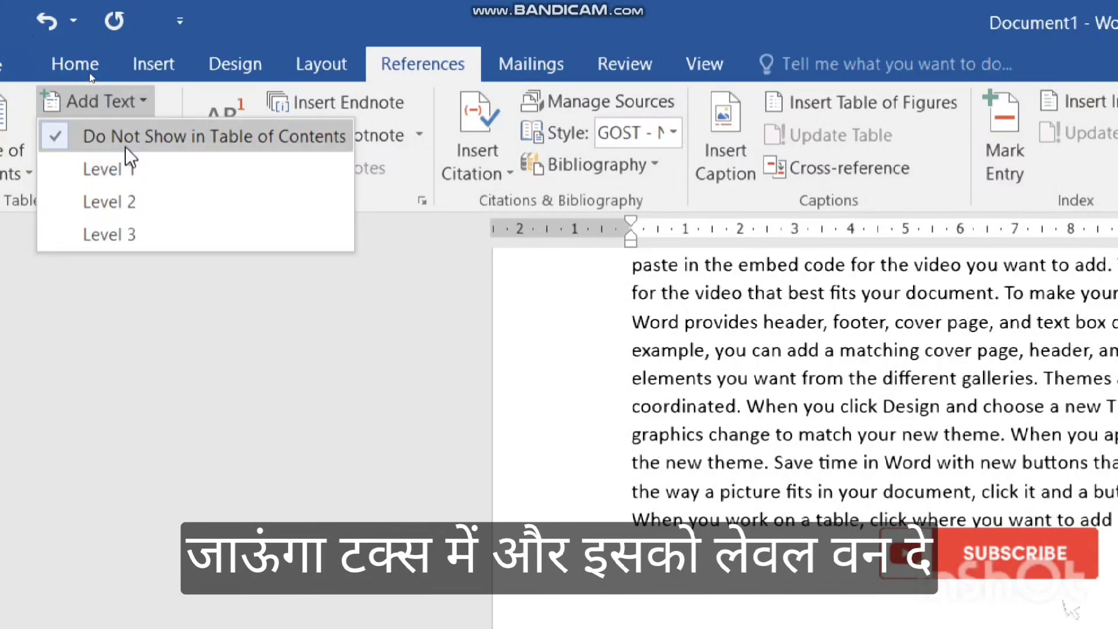
click(127, 174)
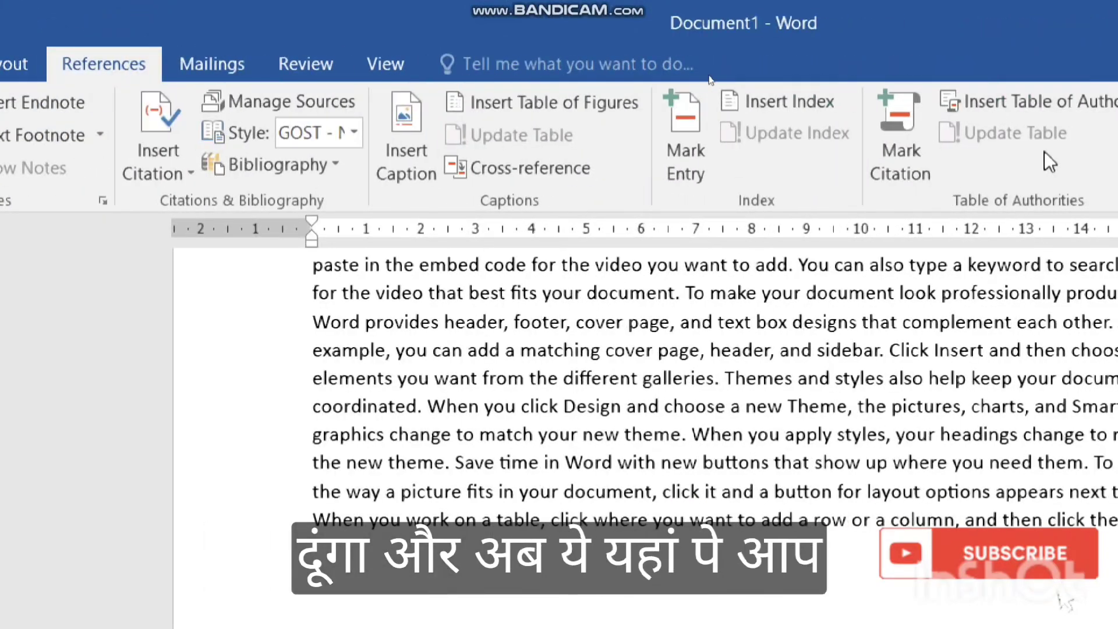
scroll(847, 325, up, 1)
scroll(541, 320, up, 3)
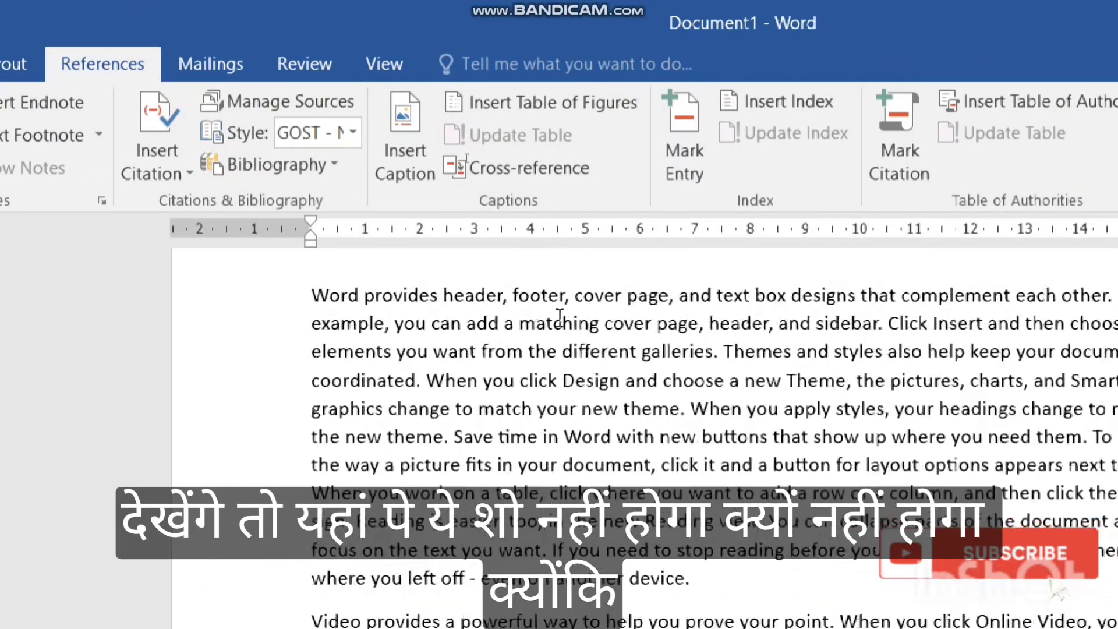
scroll(559, 321, down, 4)
scroll(559, 320, down, 1)
scroll(559, 321, up, 10)
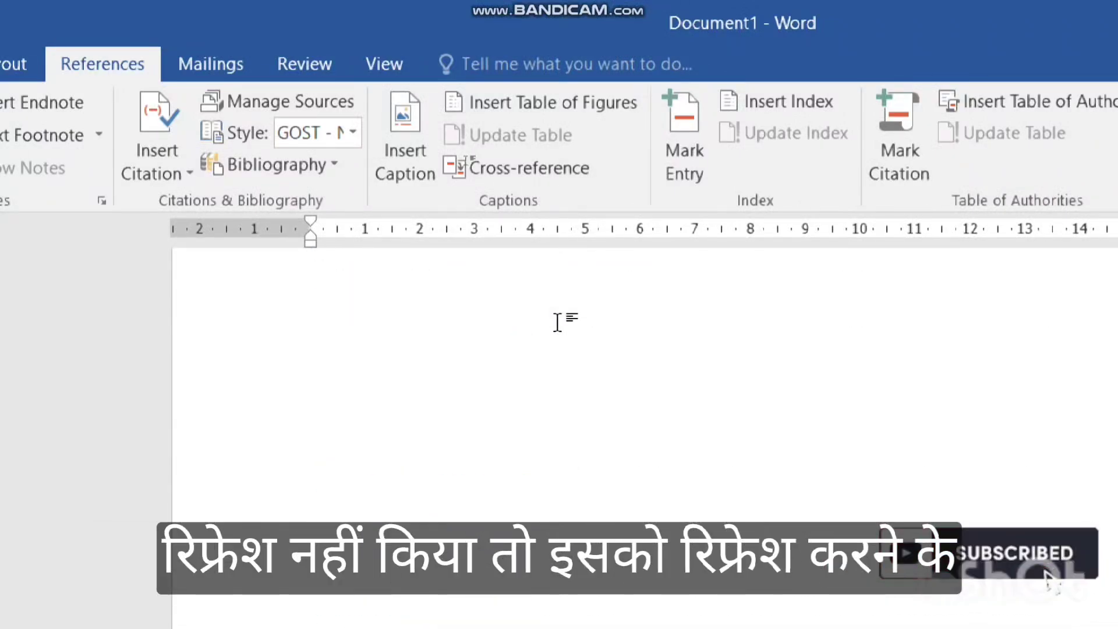
scroll(558, 322, down, 8)
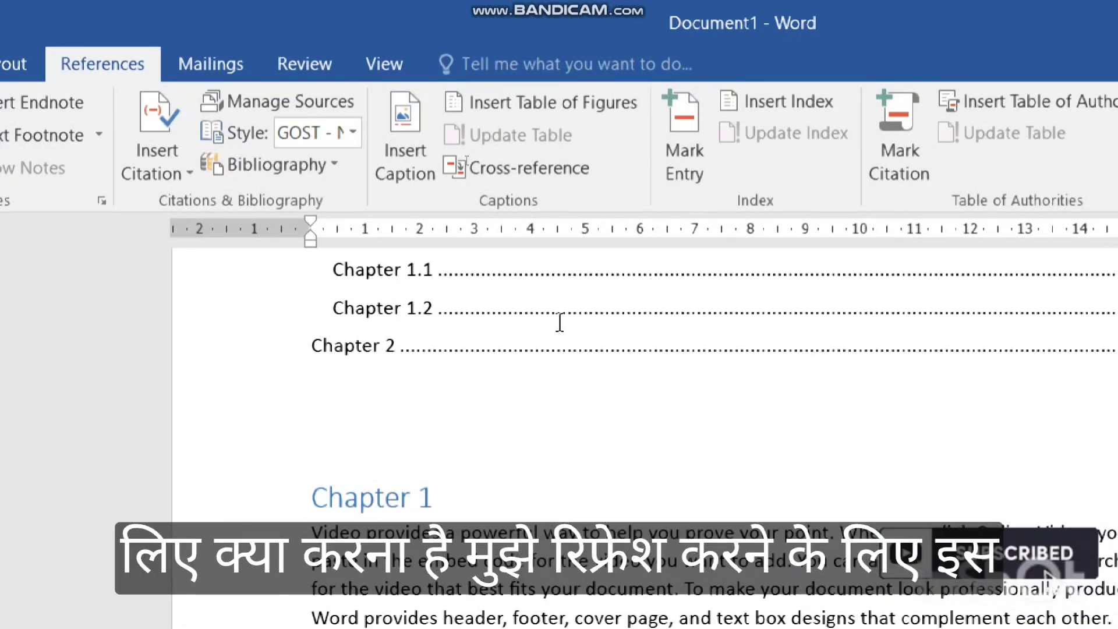
scroll(559, 320, up, 3)
Update the entire table of contents so Chapter 3 is listed.
click(367, 317)
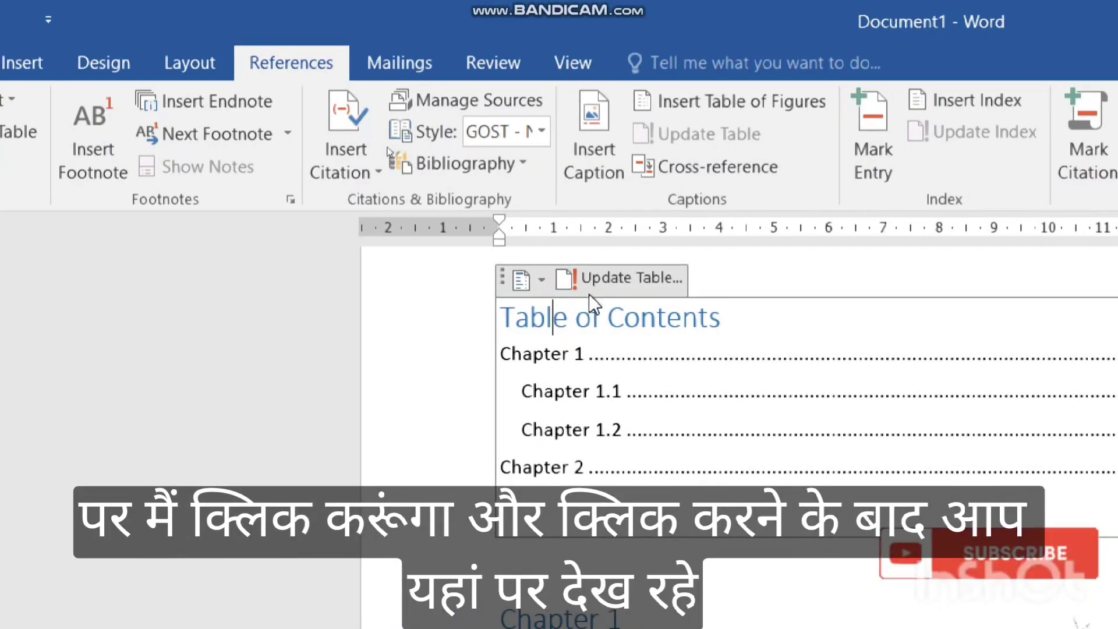
click(608, 284)
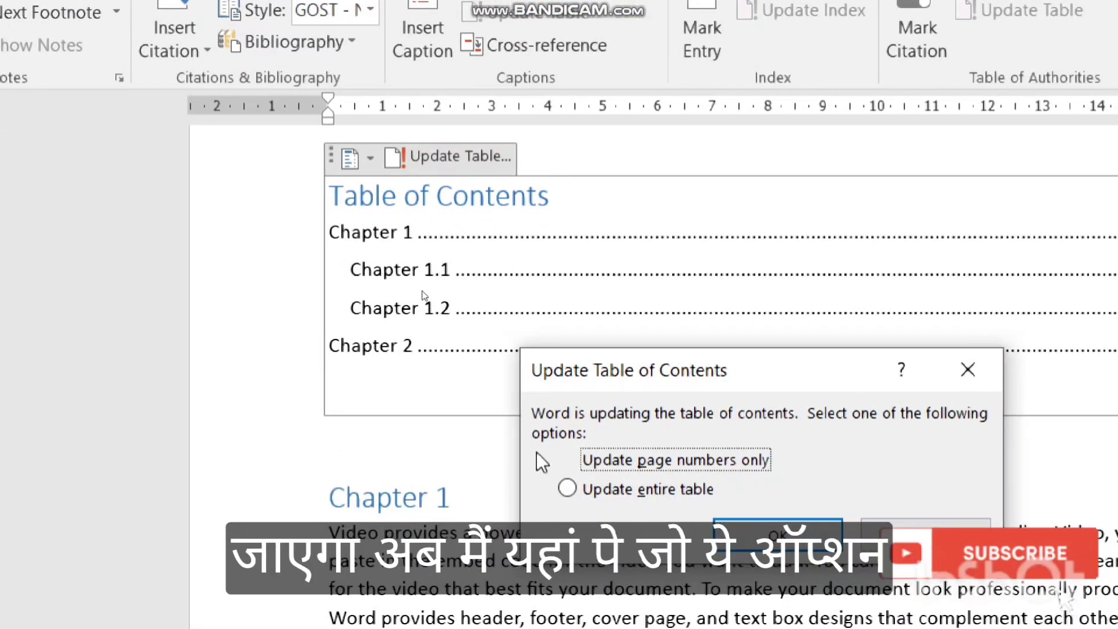
click(592, 490)
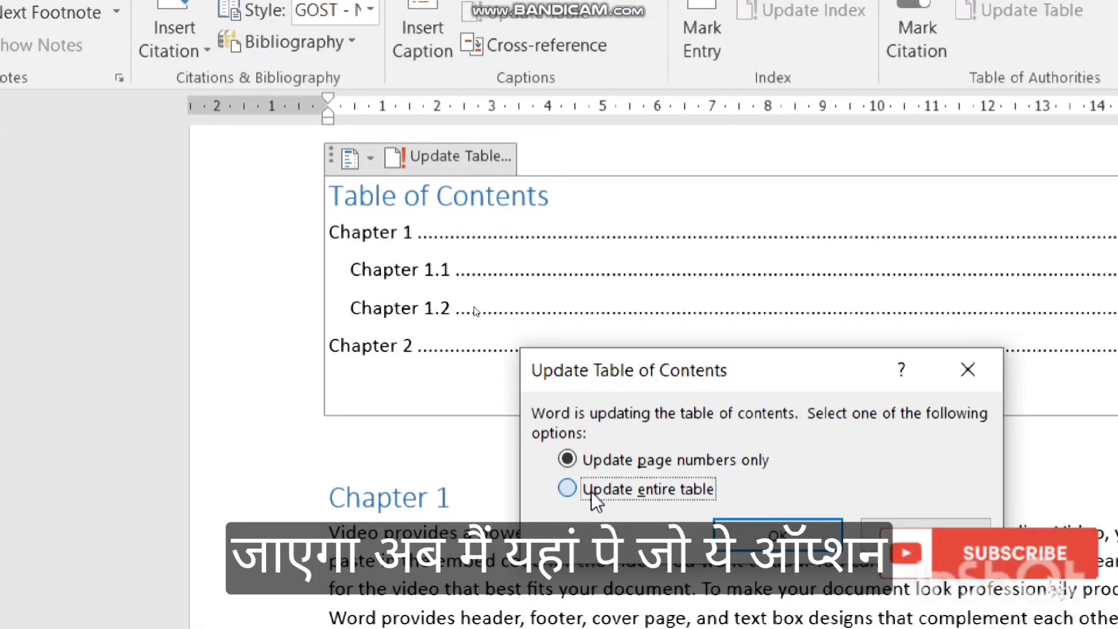
click(814, 542)
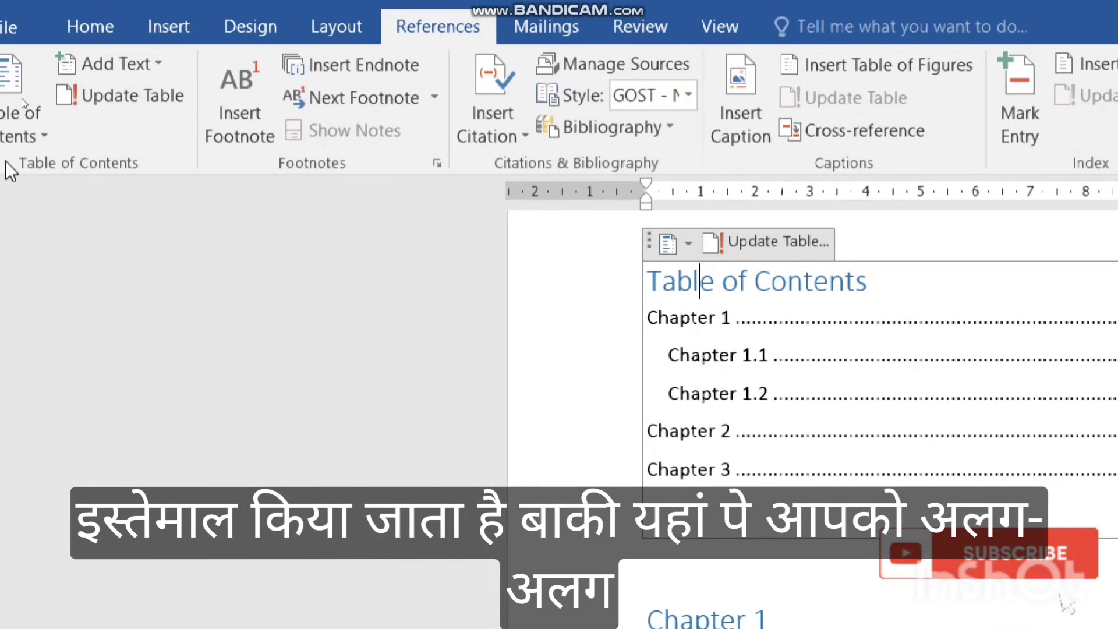
Build a custom table of contents showing 6 heading levels, with dotted leaders and the From template format.
click(27, 120)
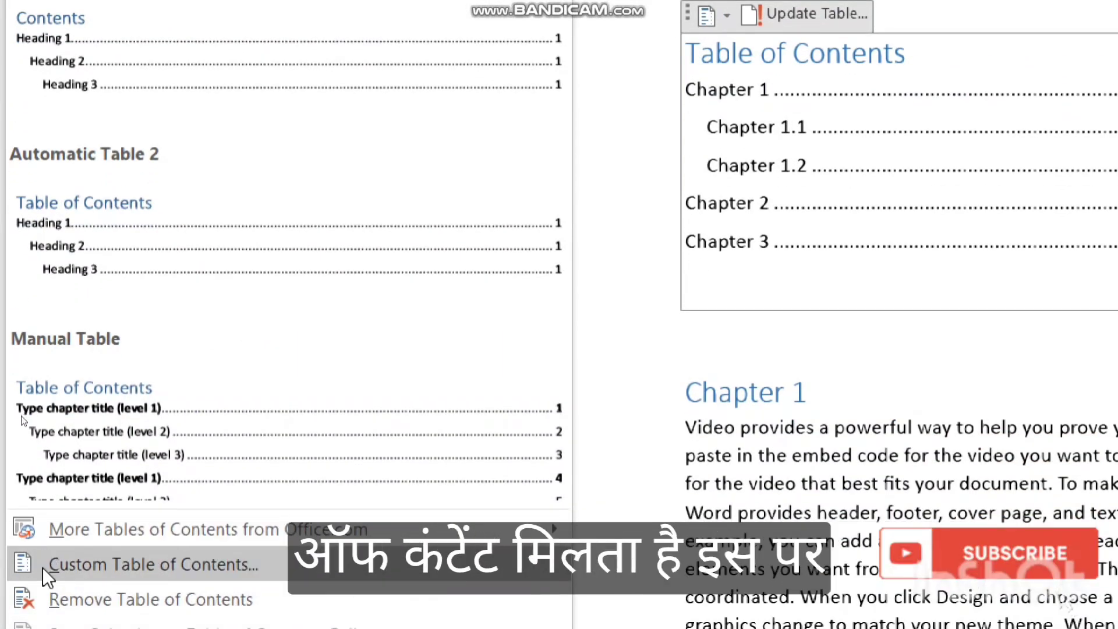
click(41, 560)
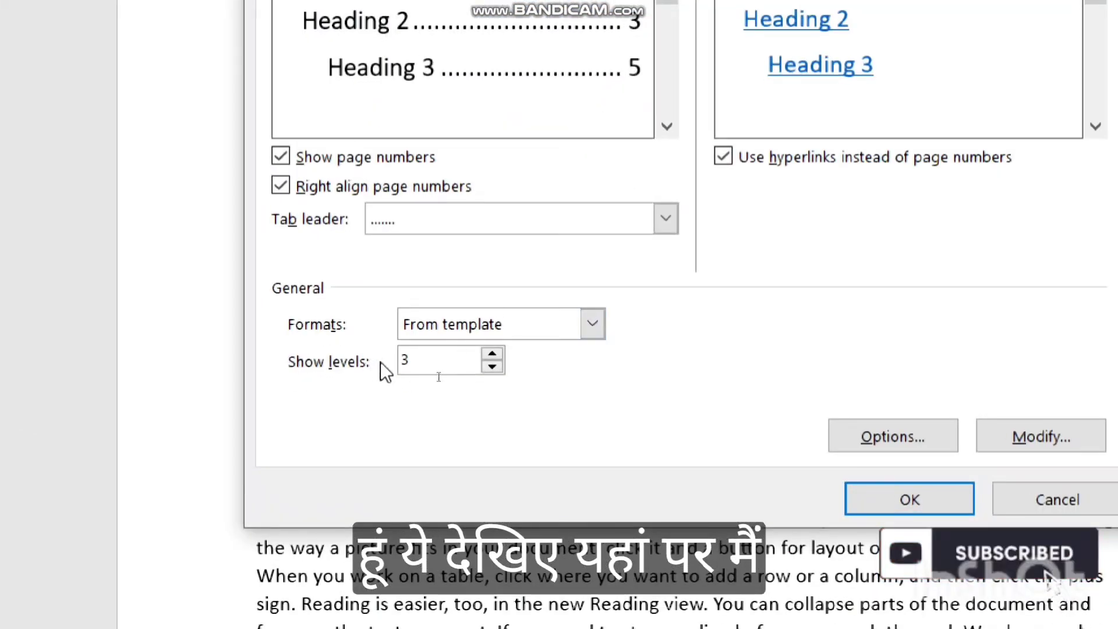
click(493, 354)
click(494, 354)
click(493, 354)
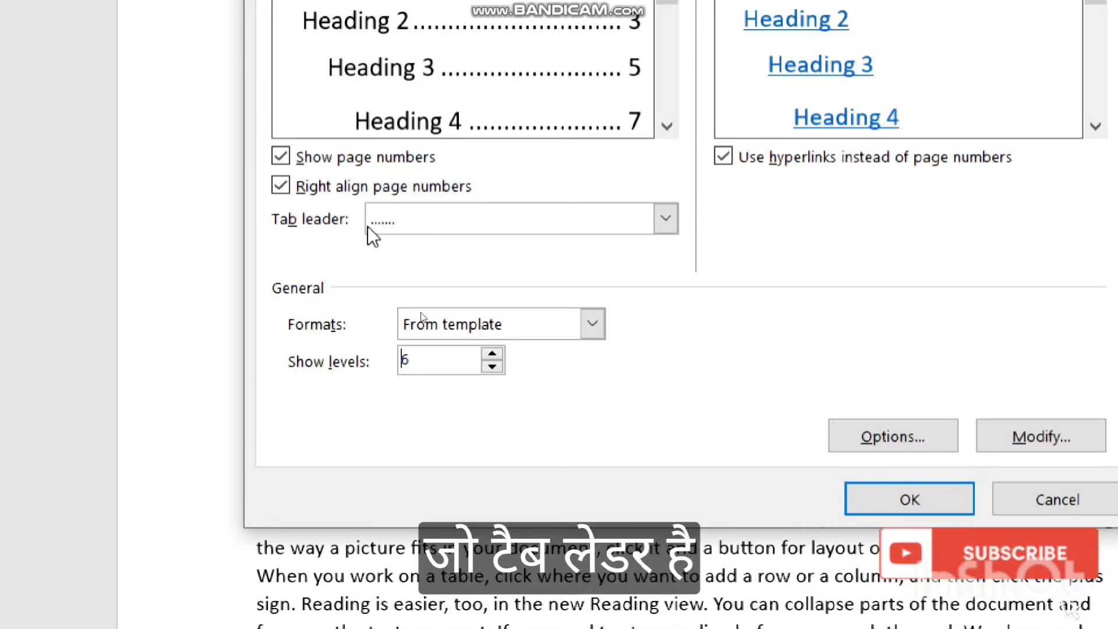
click(664, 221)
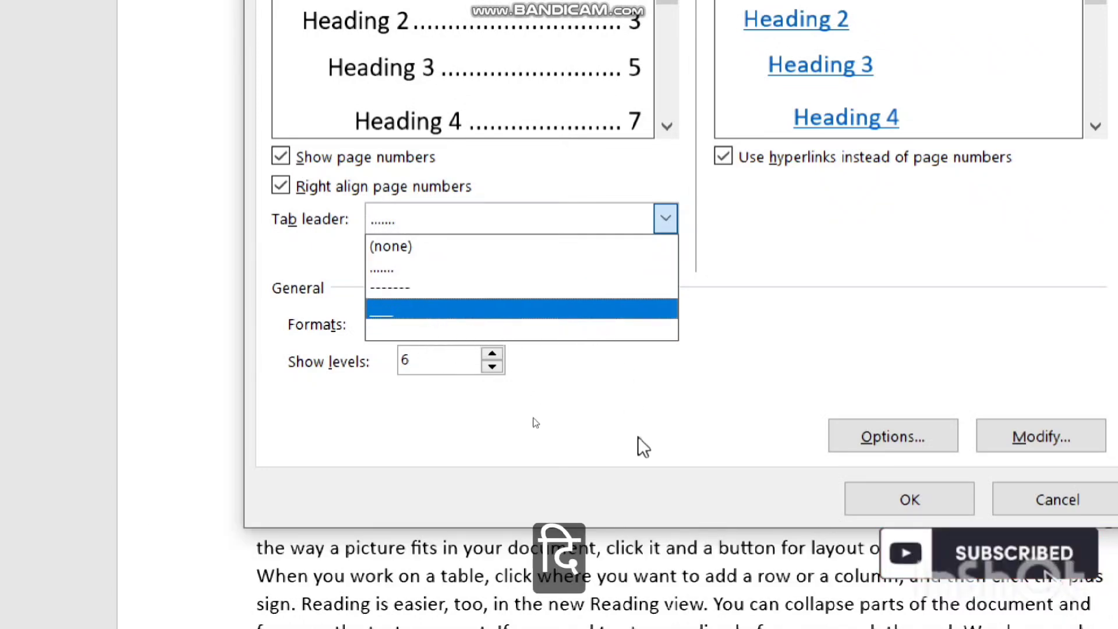
click(637, 437)
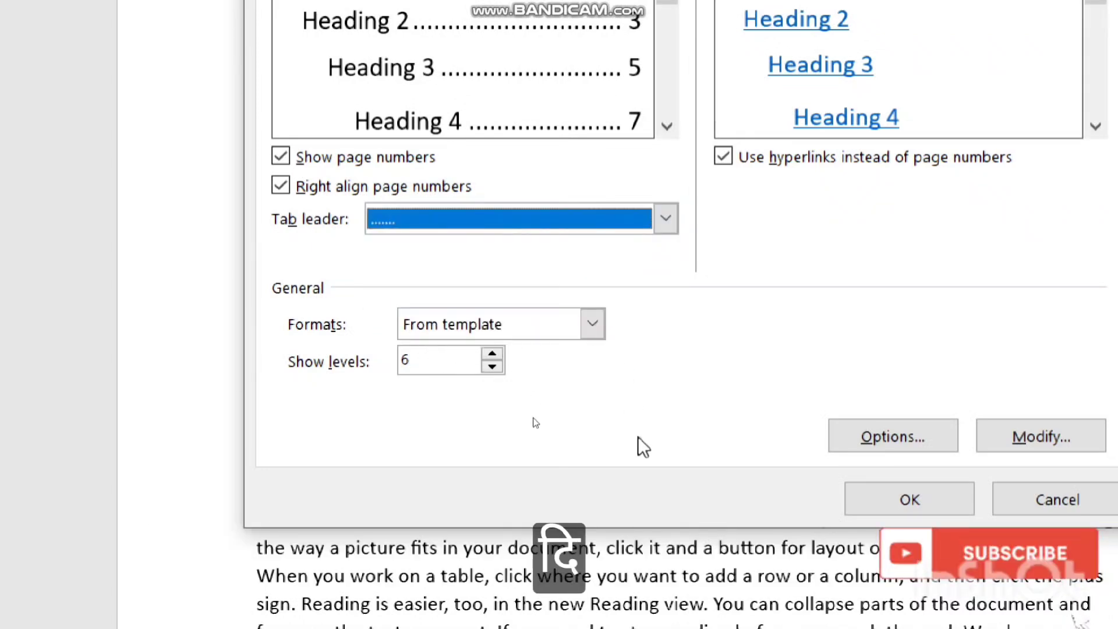
click(596, 327)
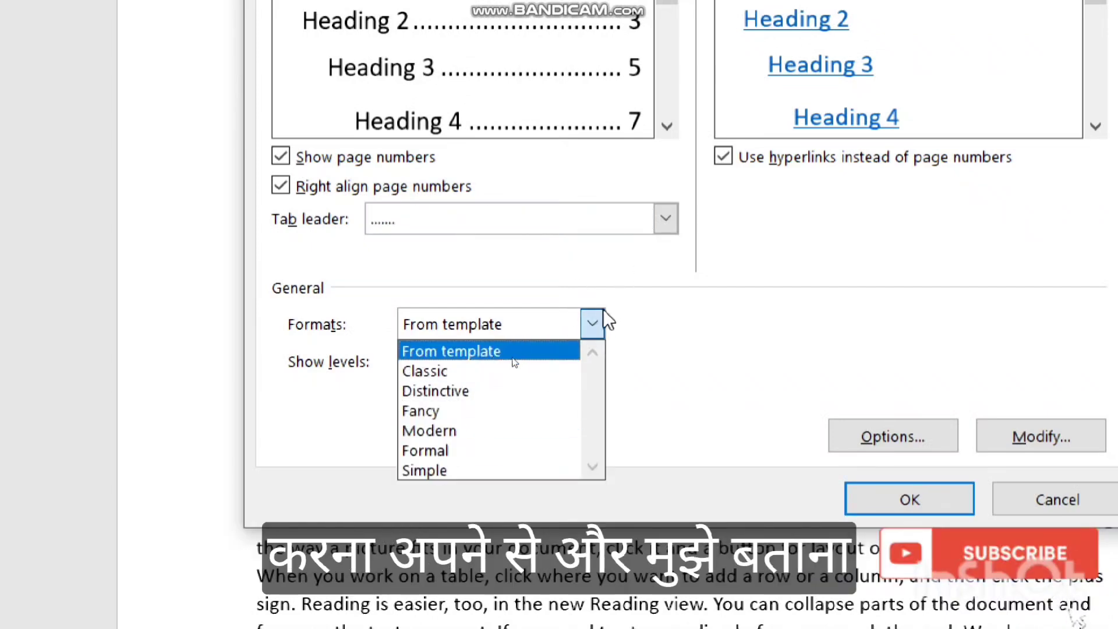
click(593, 326)
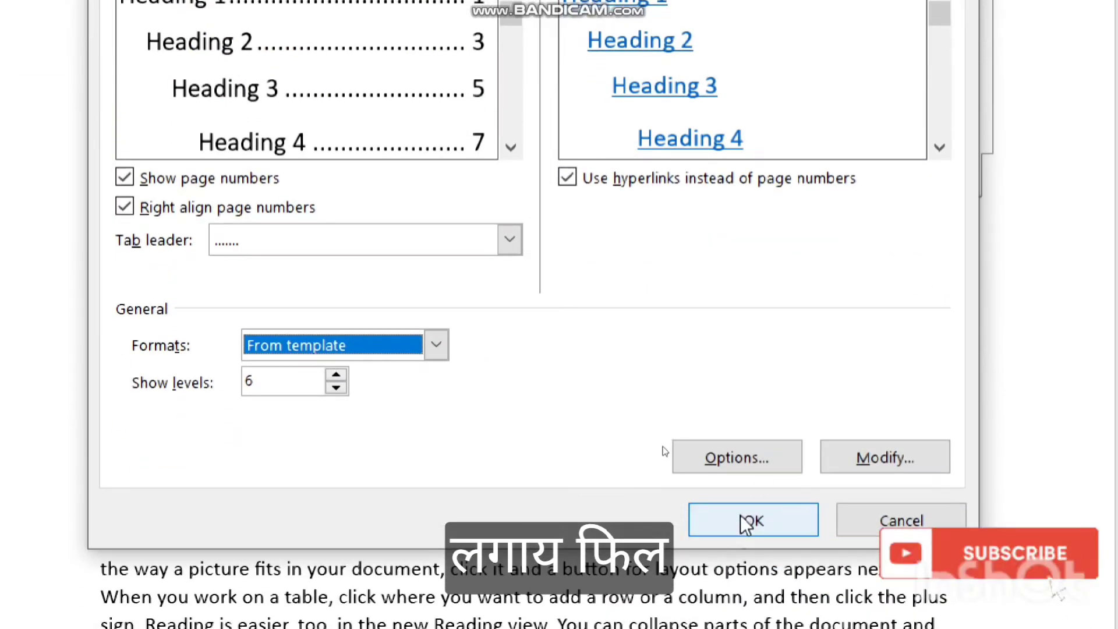
click(750, 519)
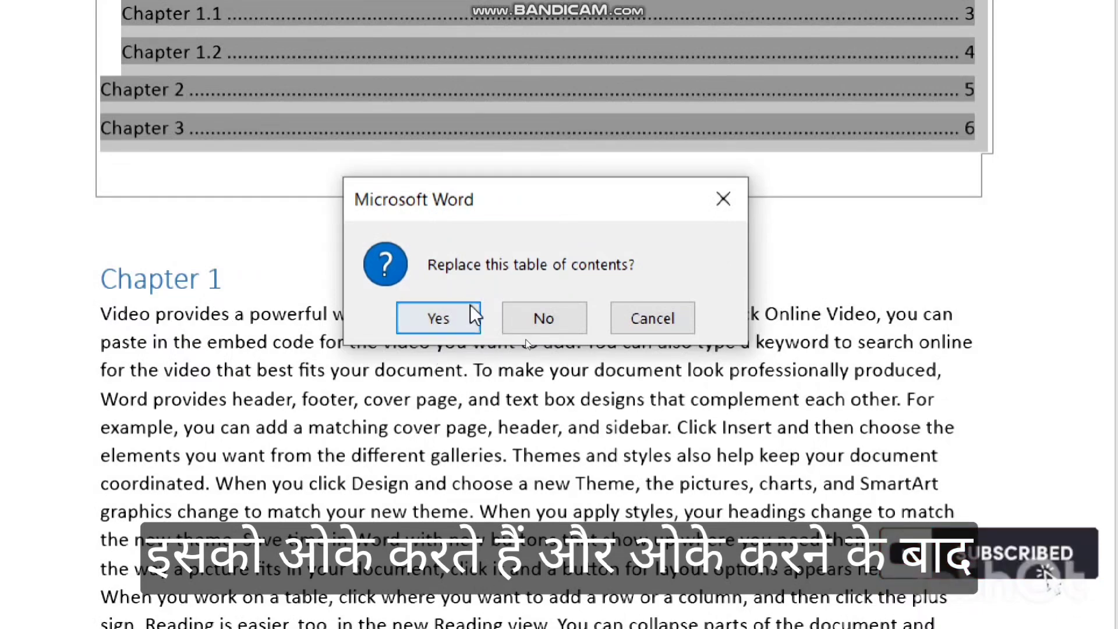
click(442, 316)
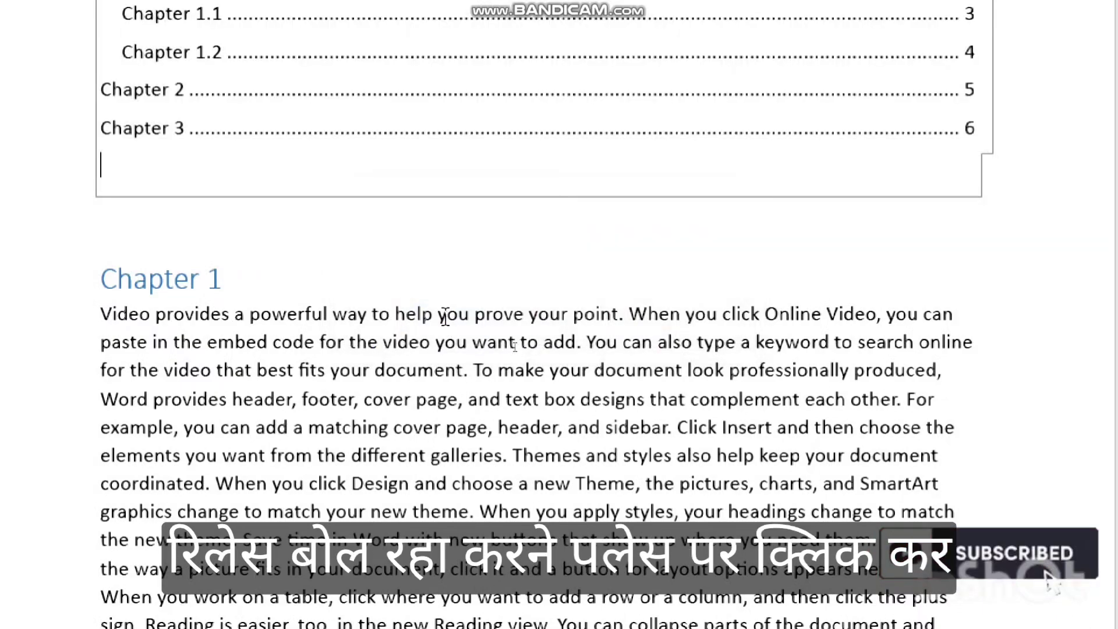
scroll(494, 250, up, 3)
scroll(449, 253, up, 2)
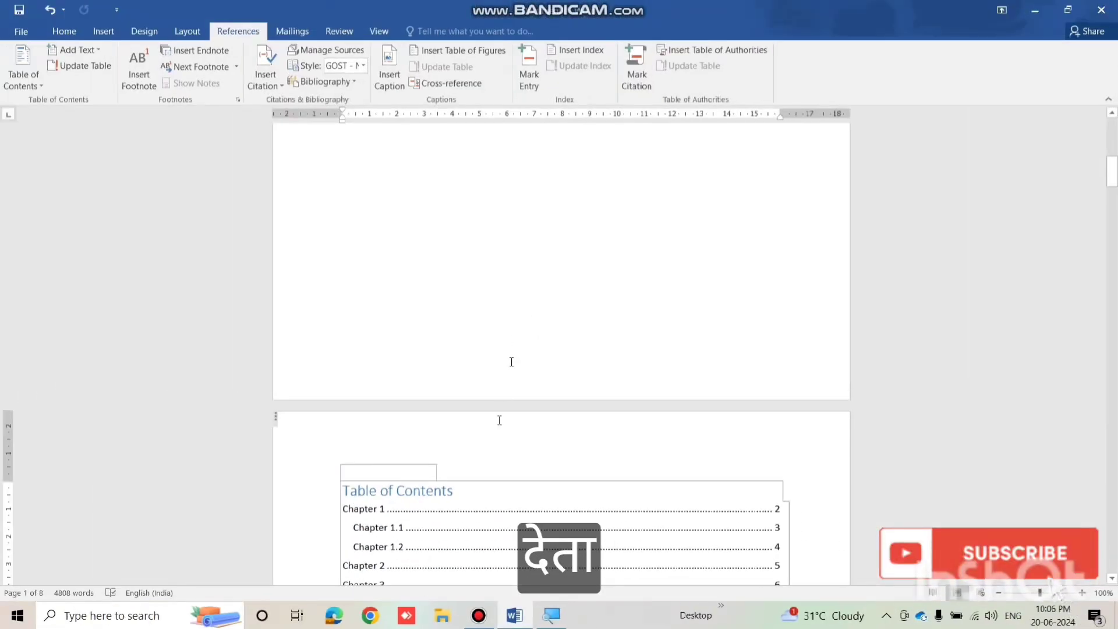
scroll(499, 429, up, 10)
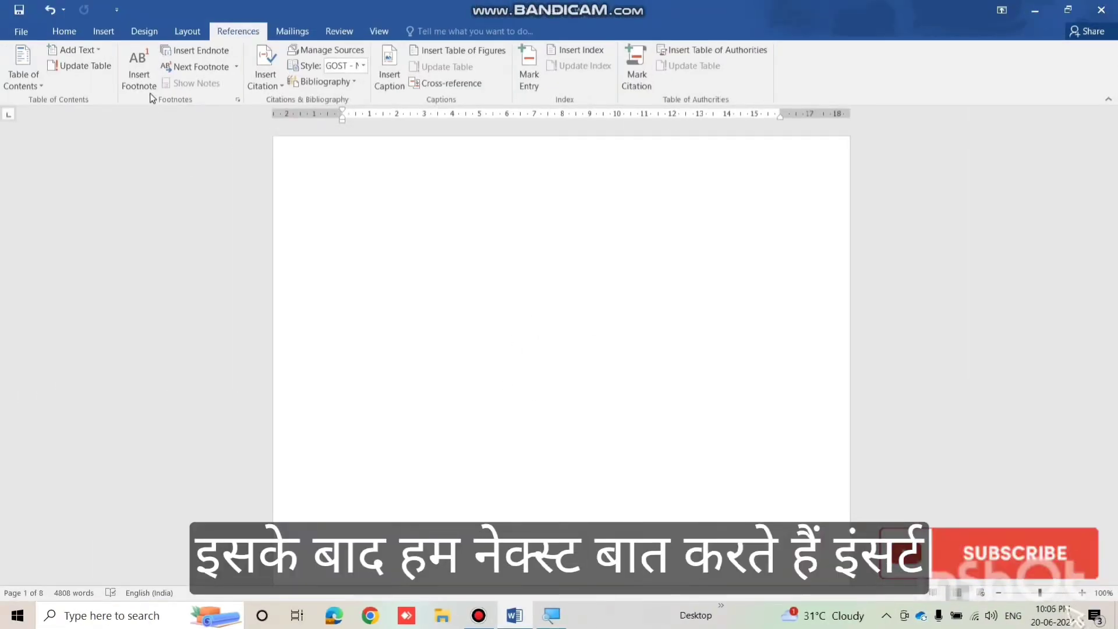
click(139, 73)
scroll(561, 353, down, 15)
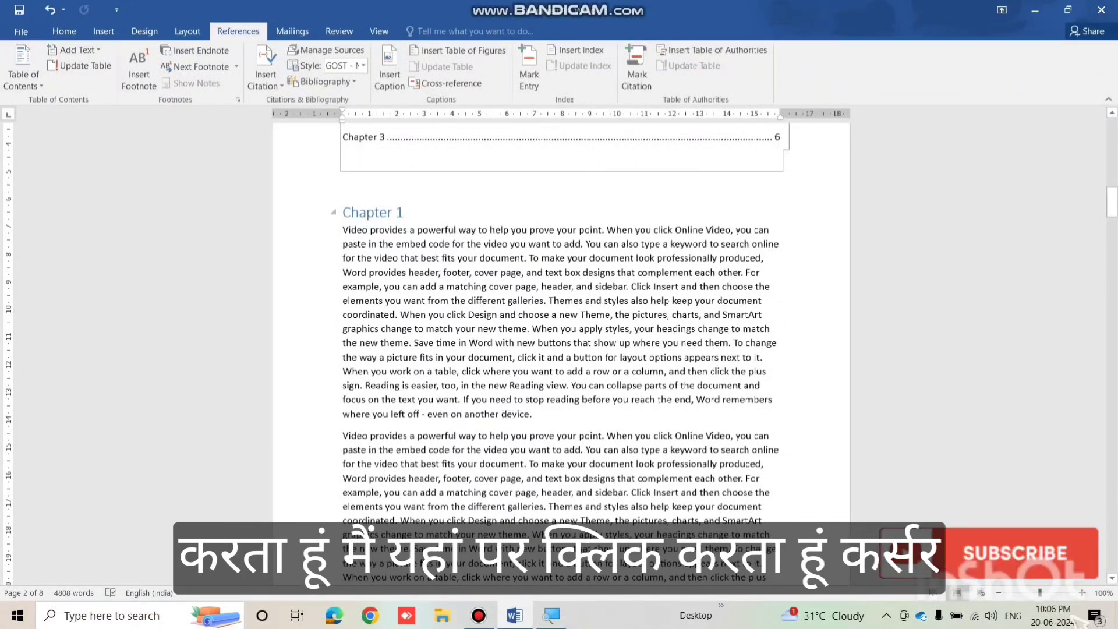
Insert footnote 1 with the text 'computer' just before the word 'device' in Chapter 1's first paragraph.
click(502, 413)
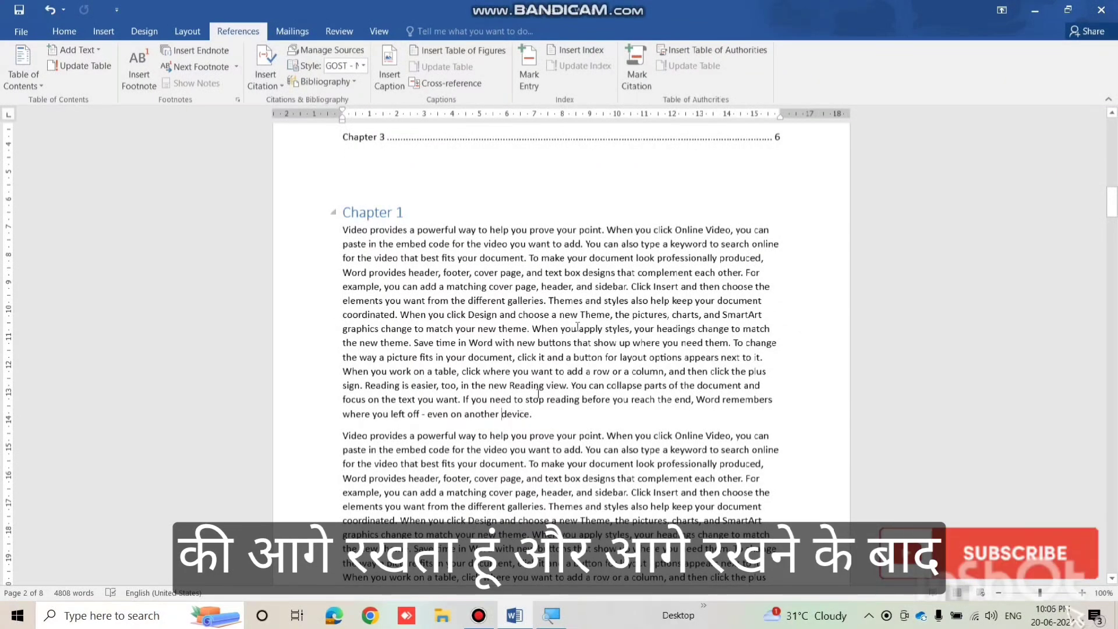
click(143, 74)
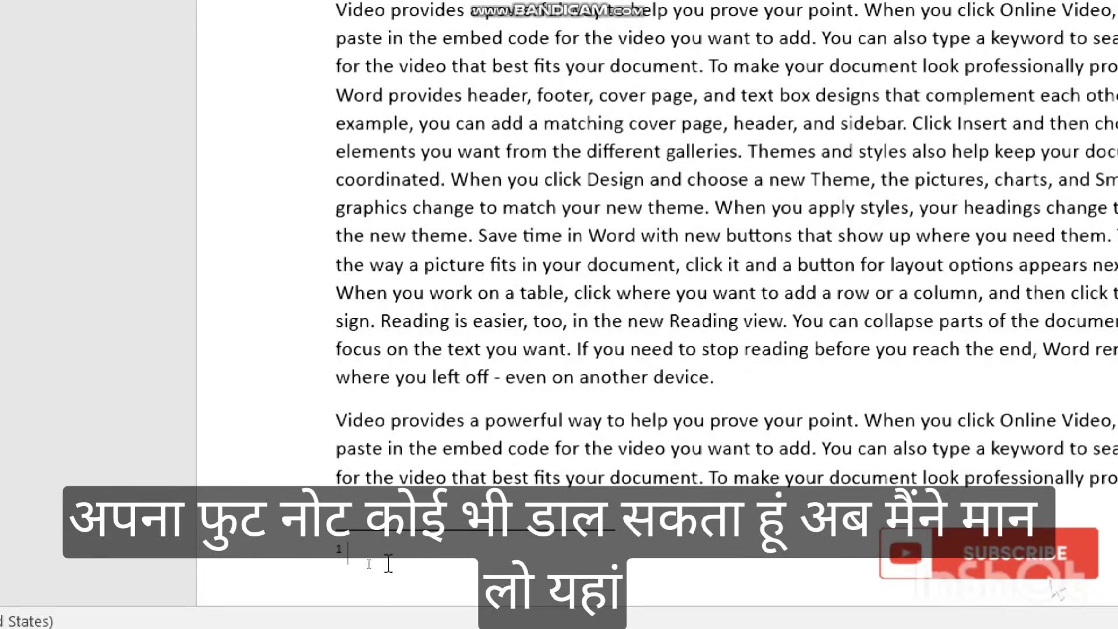
text(computer)
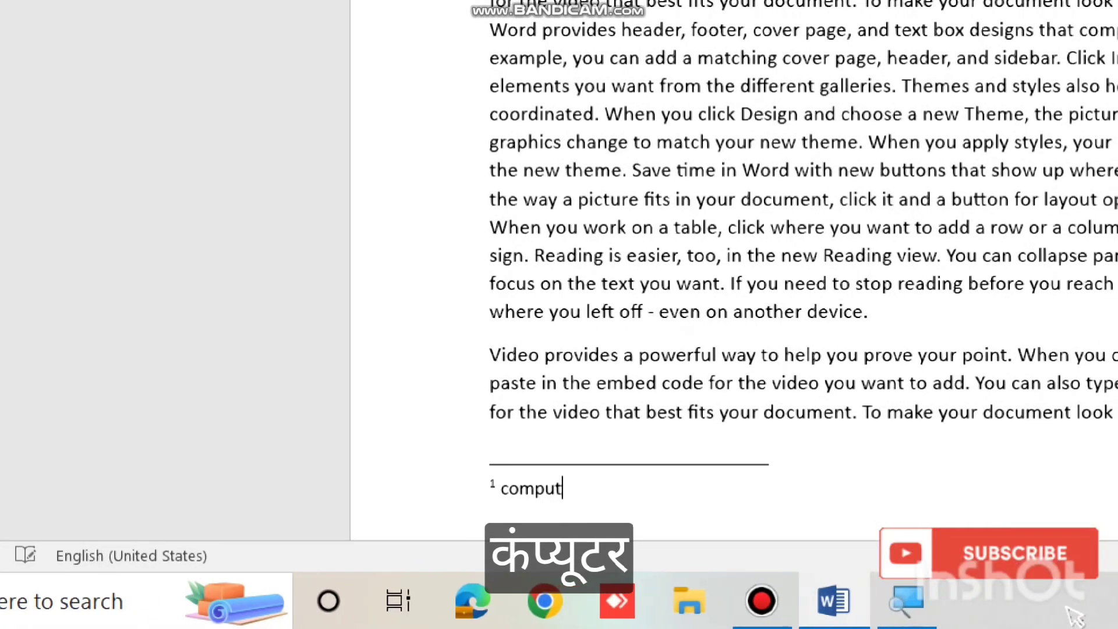
key(BackSpace)
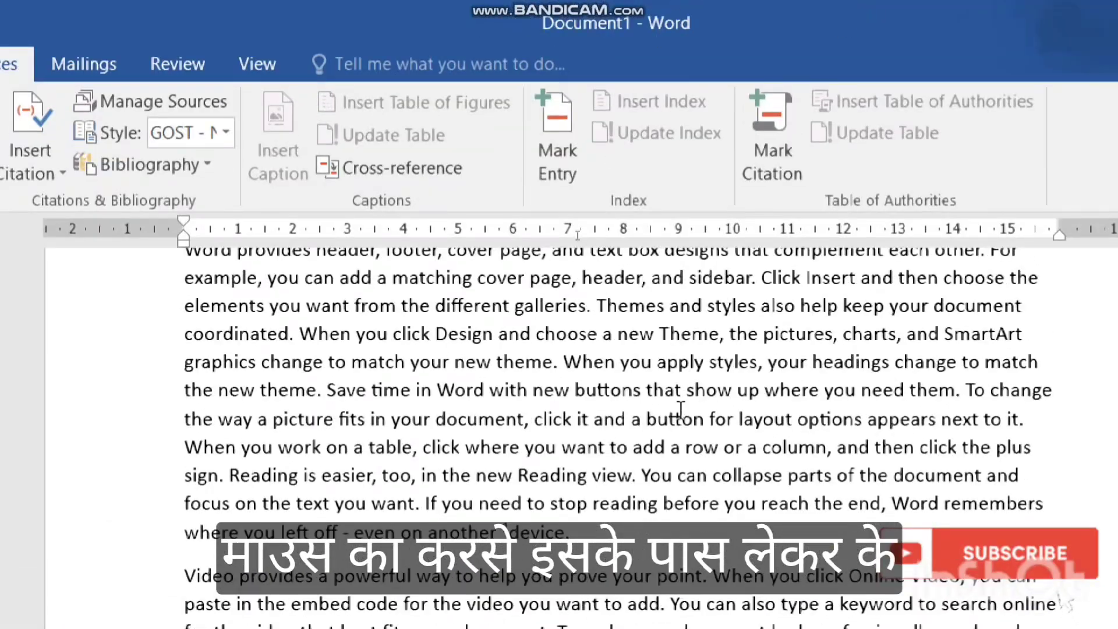
scroll(644, 489, up, 2)
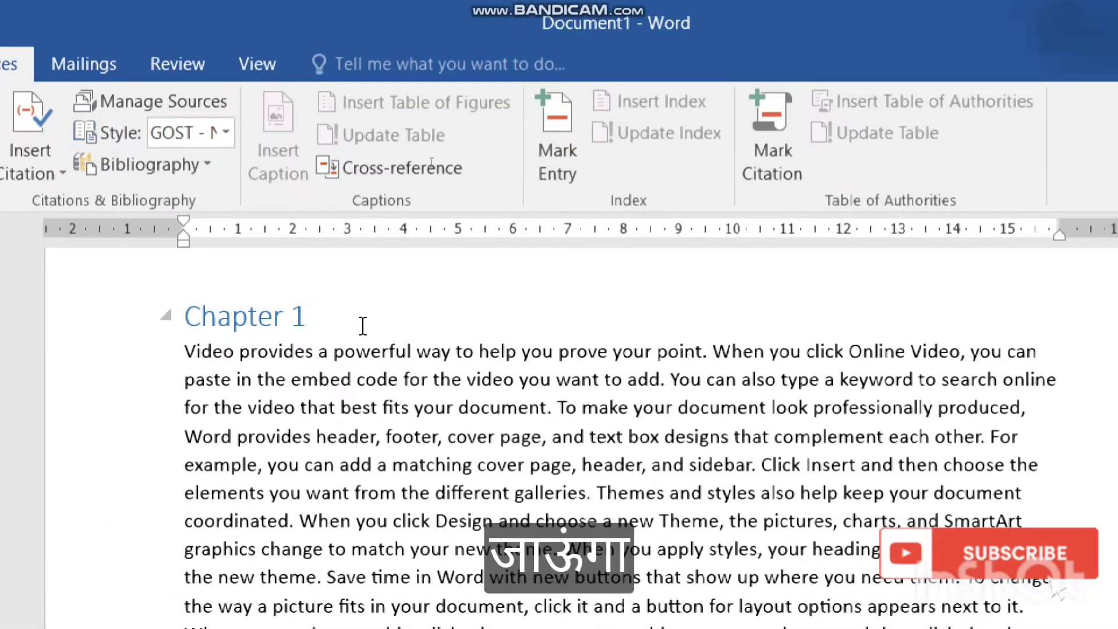
scroll(490, 361, up, 2)
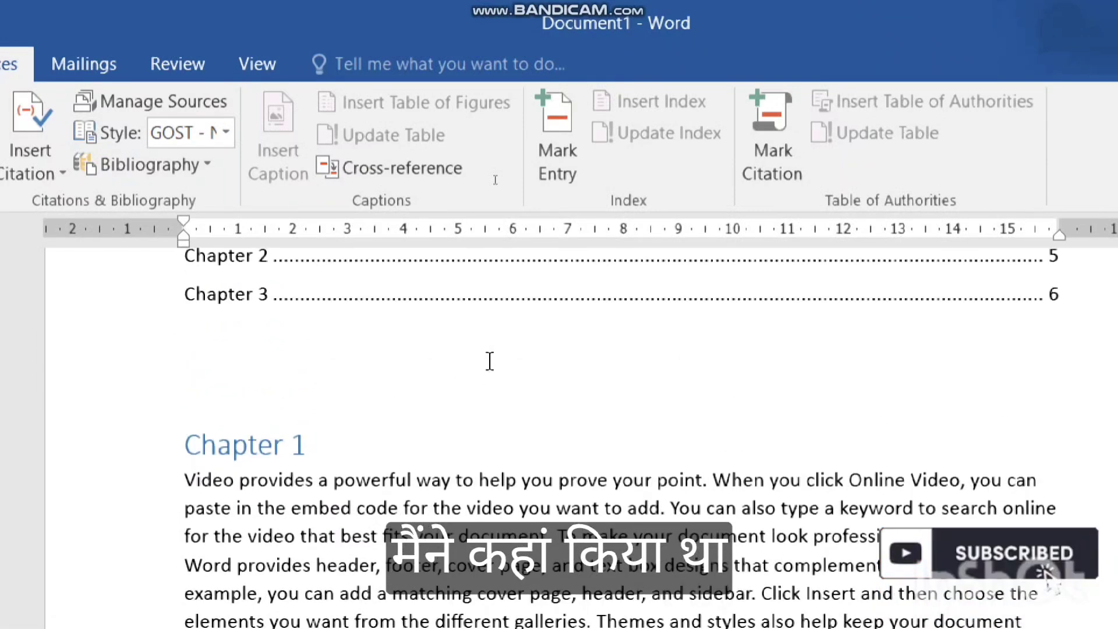
scroll(489, 361, down, 5)
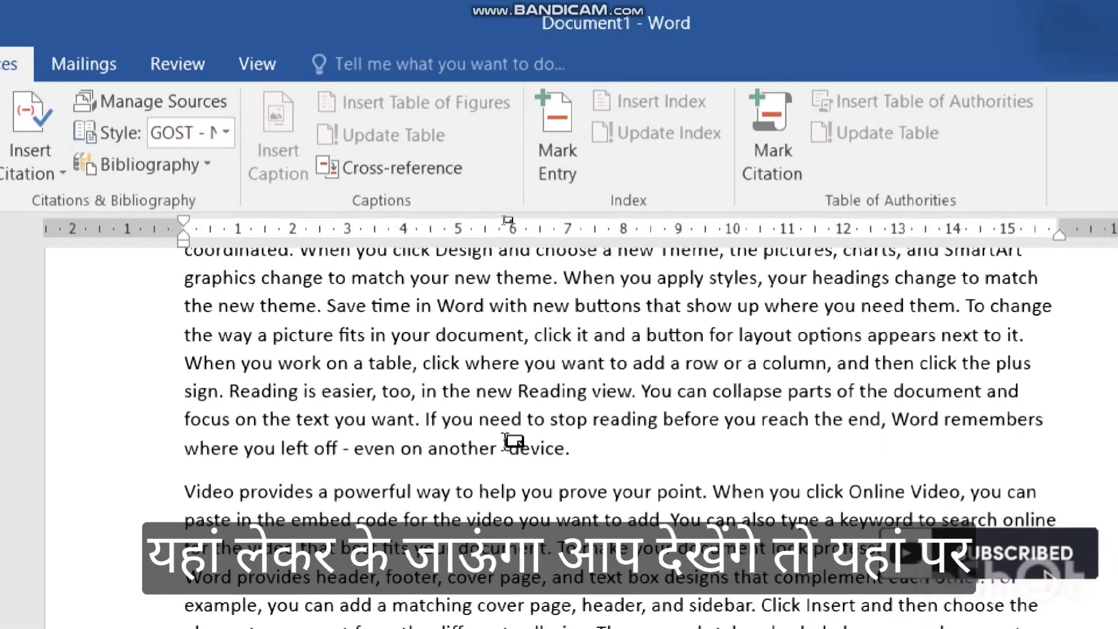
mouse_move(506, 436)
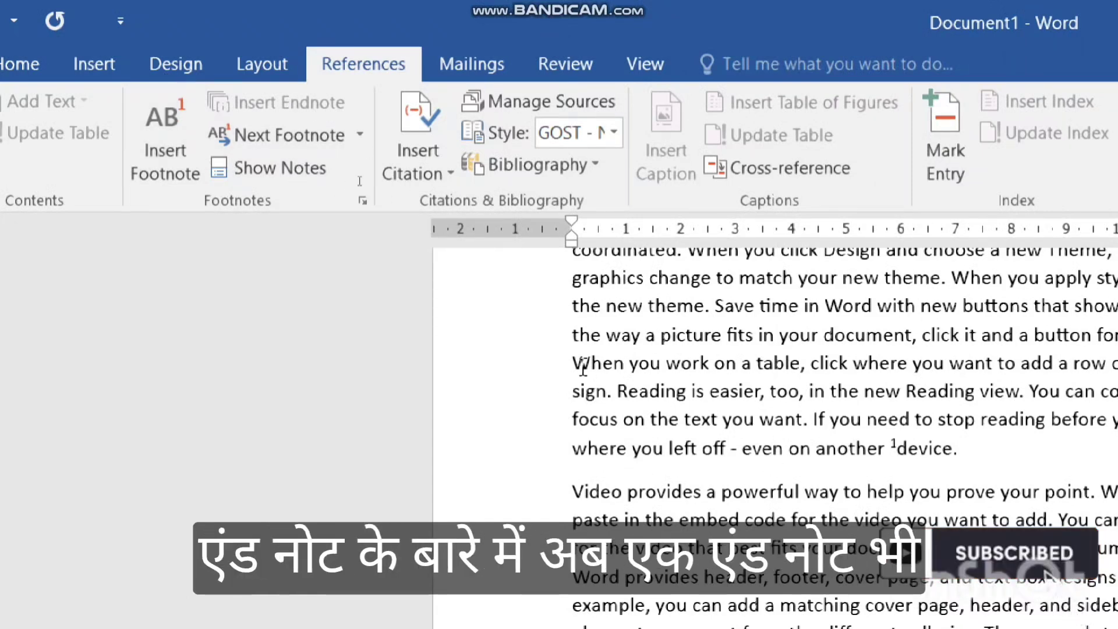
Insert an endnote before the word 'another' and type the note text 'My end note'.
click(655, 445)
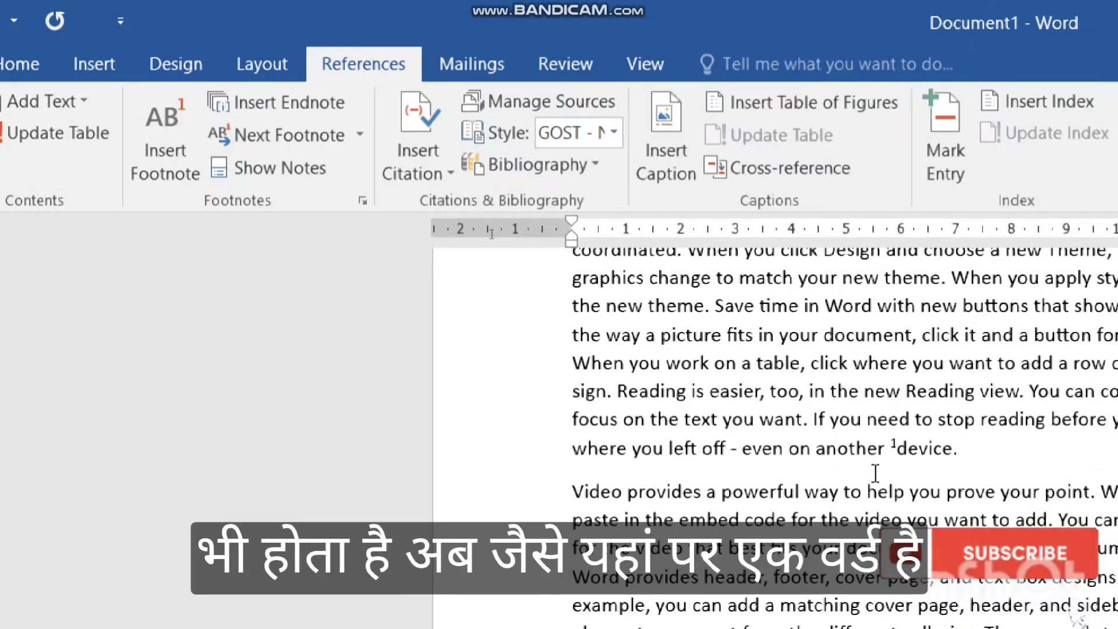
click(816, 448)
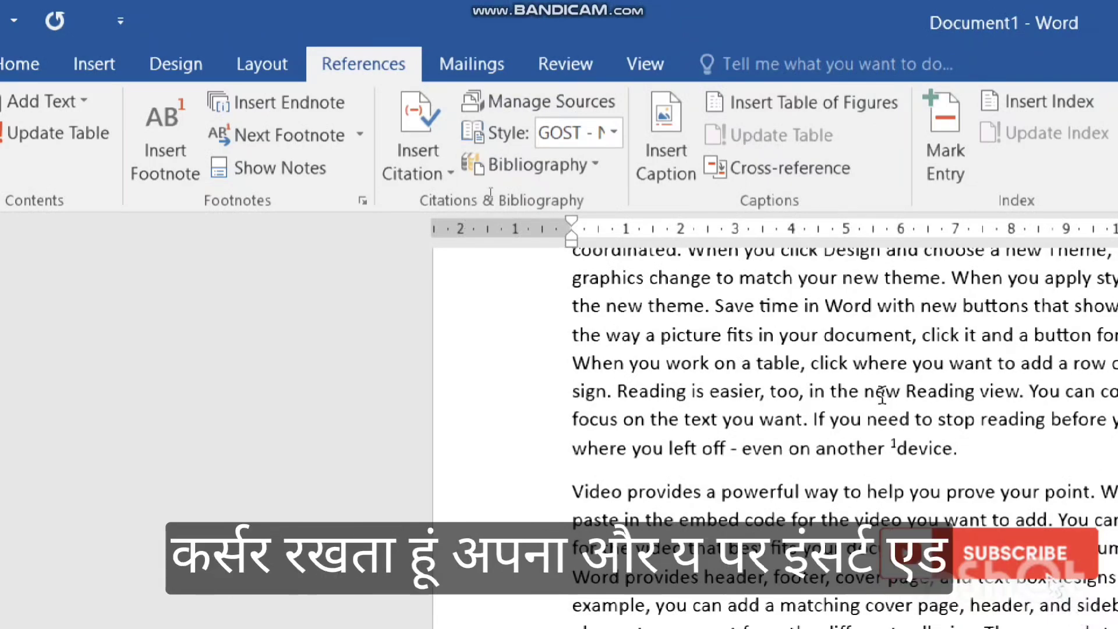
click(233, 106)
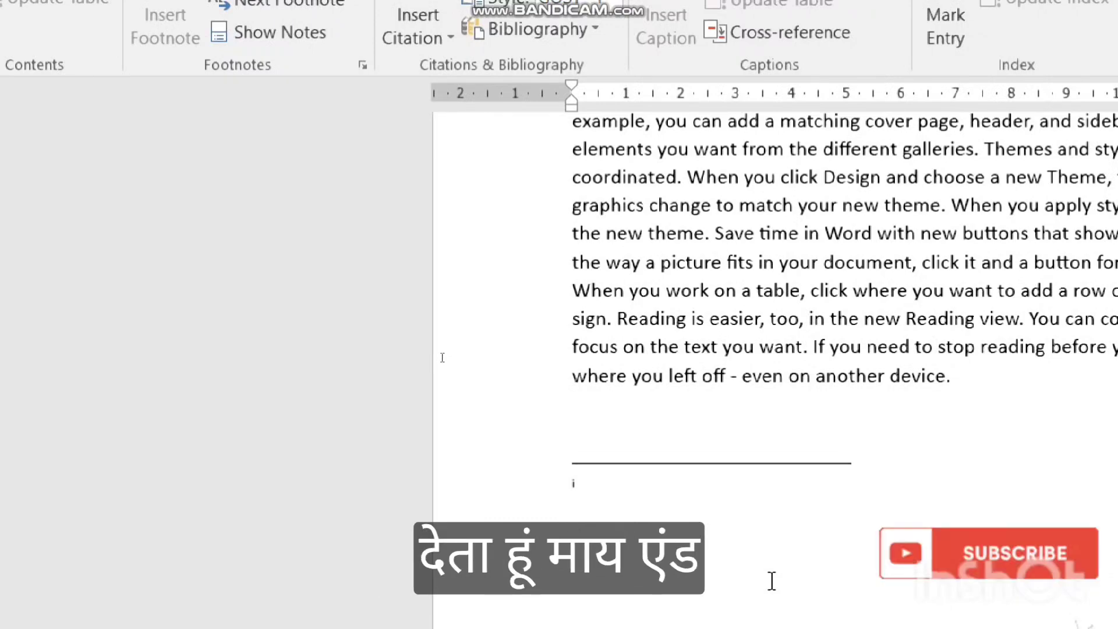
text(My end n)
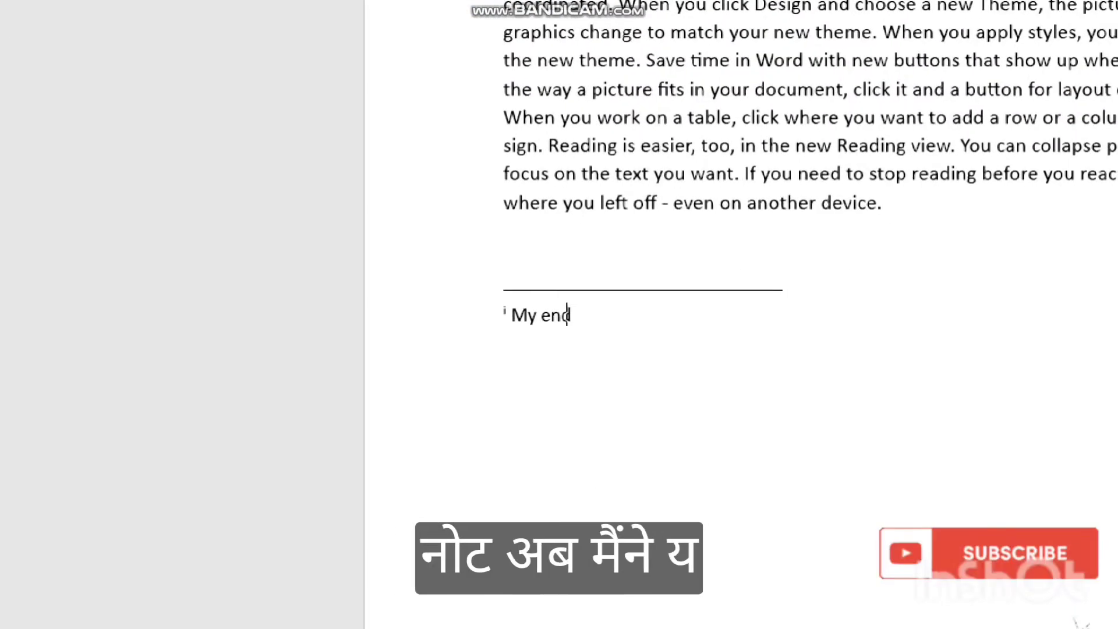
text(ote)
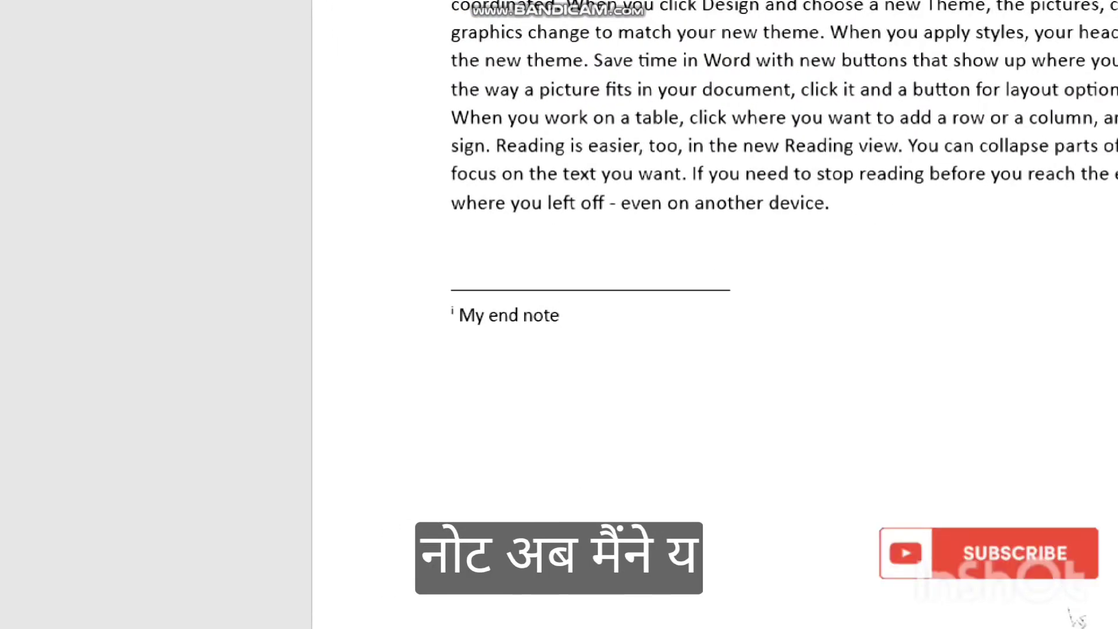
scroll(786, 336, up, 10)
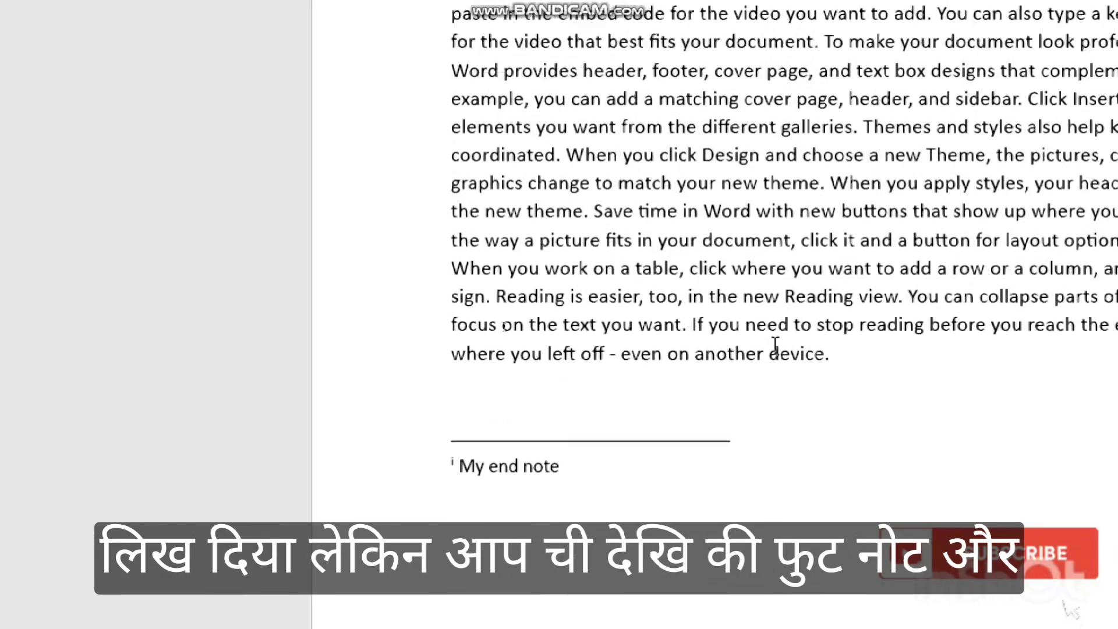
scroll(789, 343, down, 5)
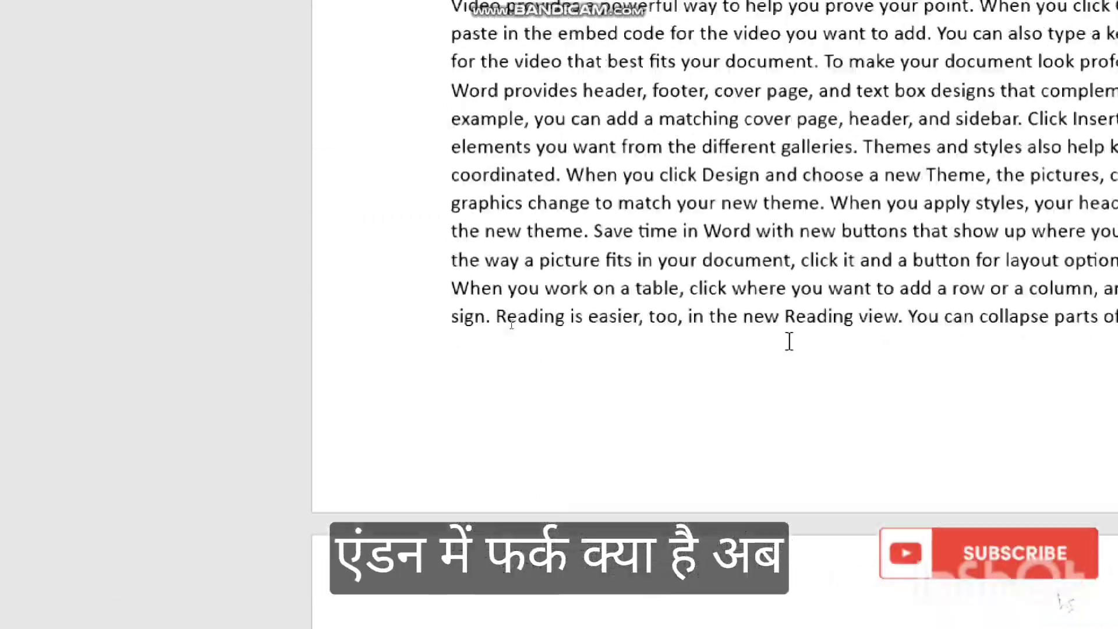
scroll(789, 342, up, 10)
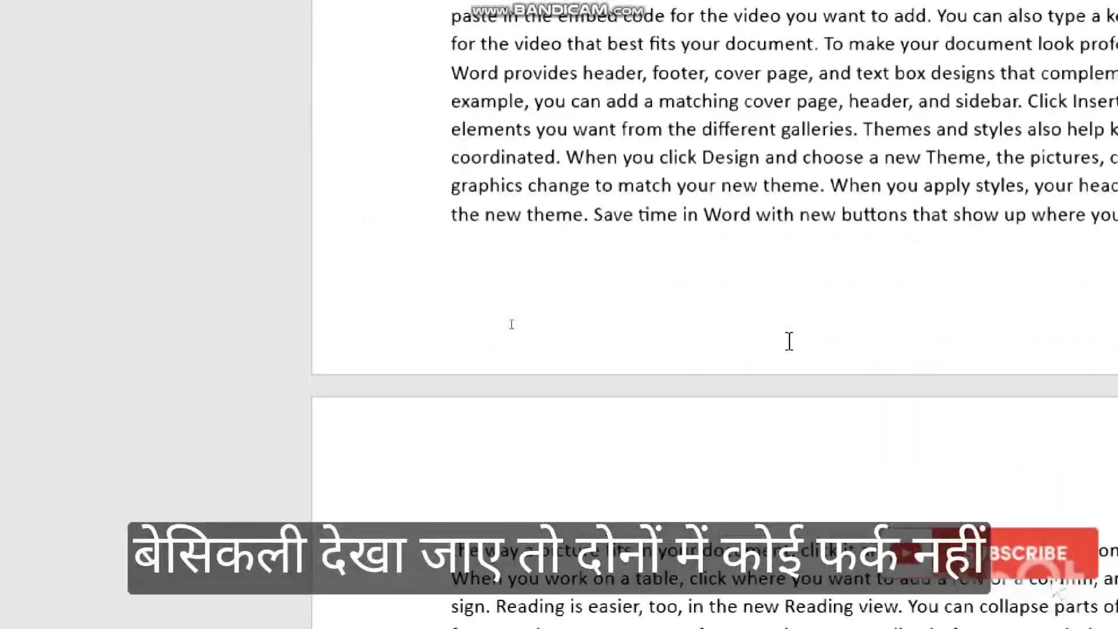
scroll(789, 338, up, 10)
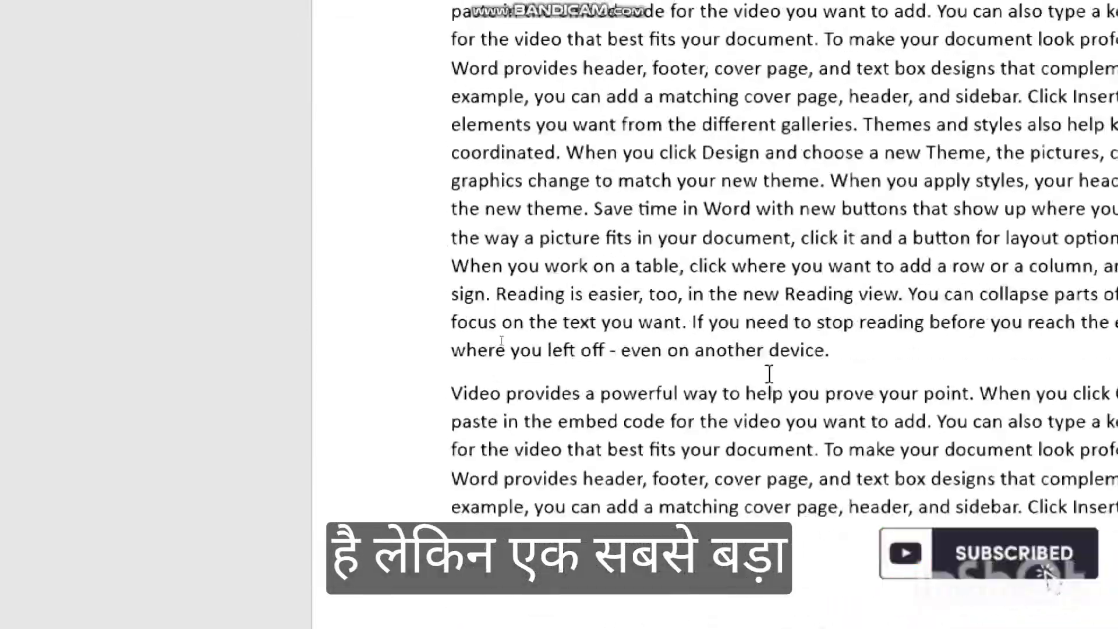
scroll(769, 374, up, 10)
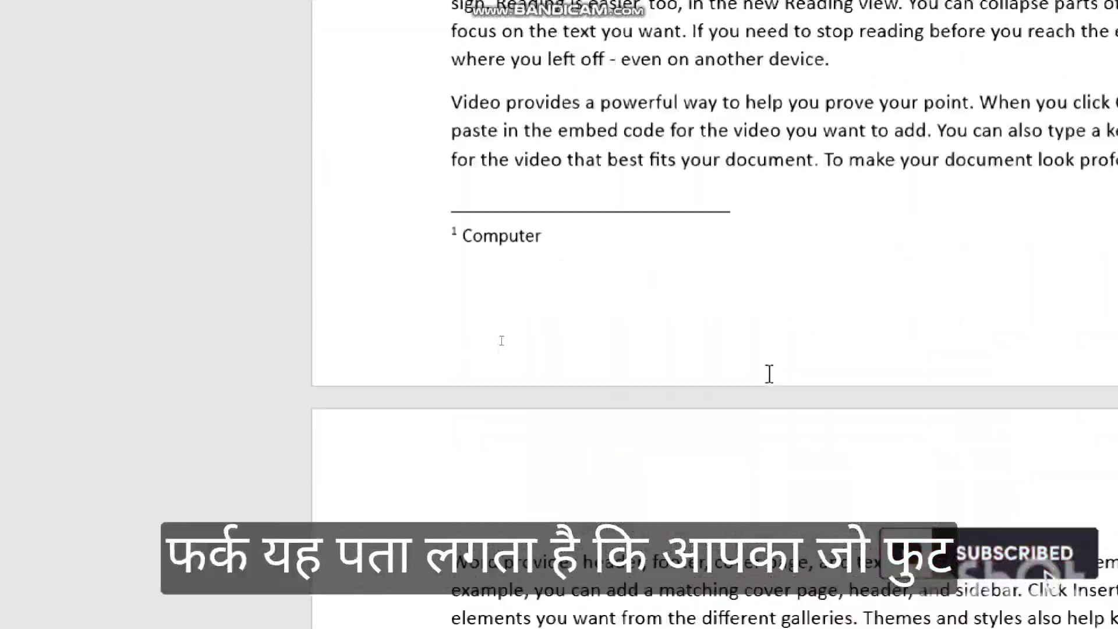
scroll(768, 375, up, 3)
scroll(768, 378, down, 10)
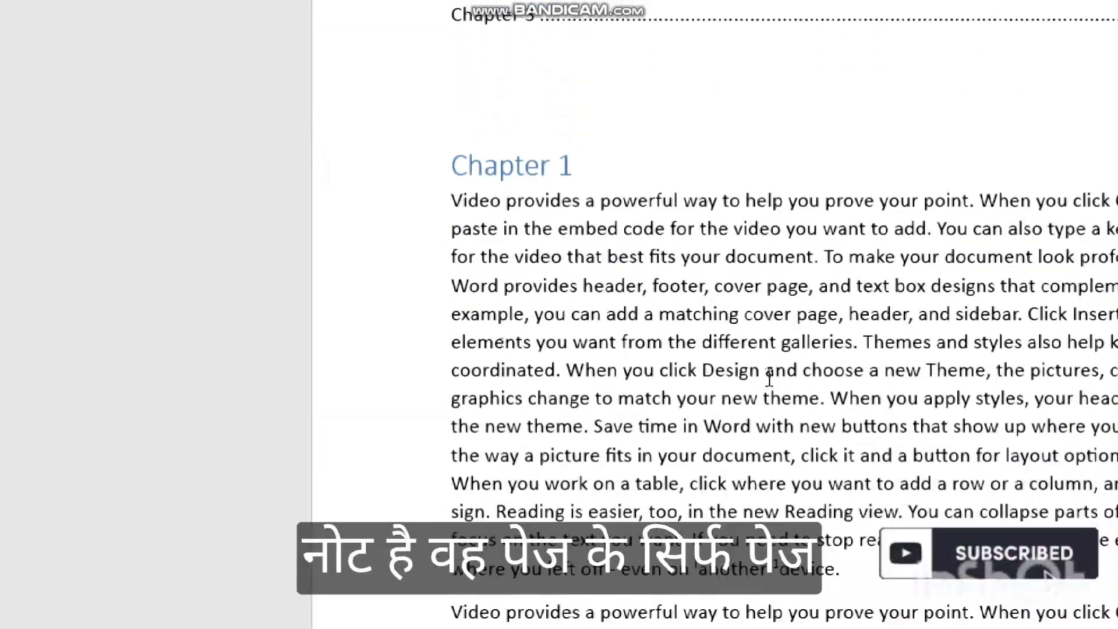
scroll(768, 375, down, 6)
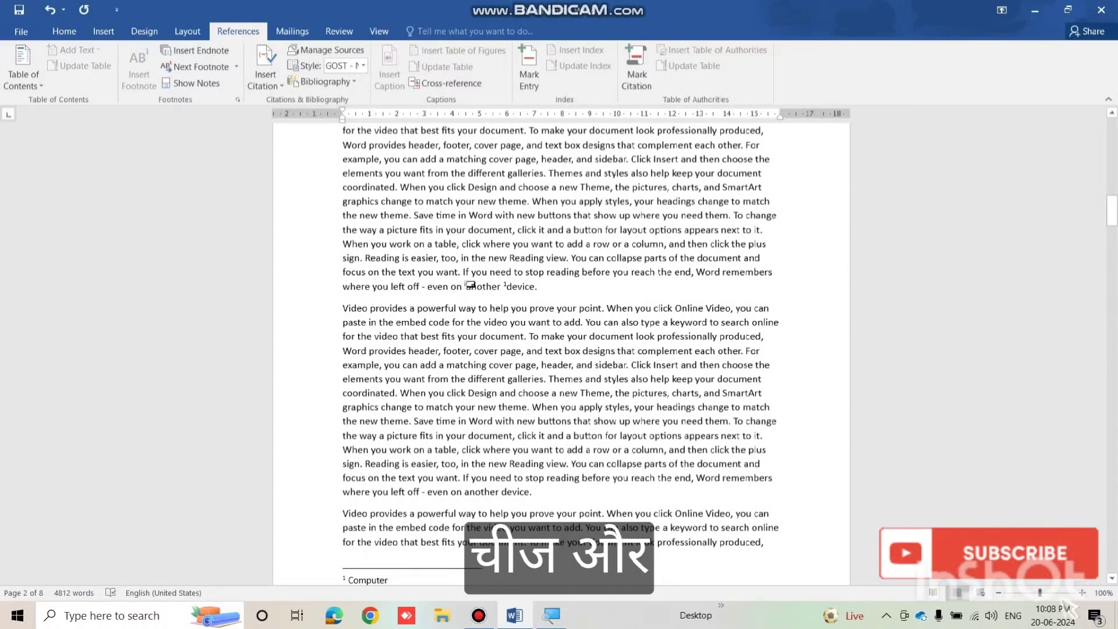
mouse_move(469, 285)
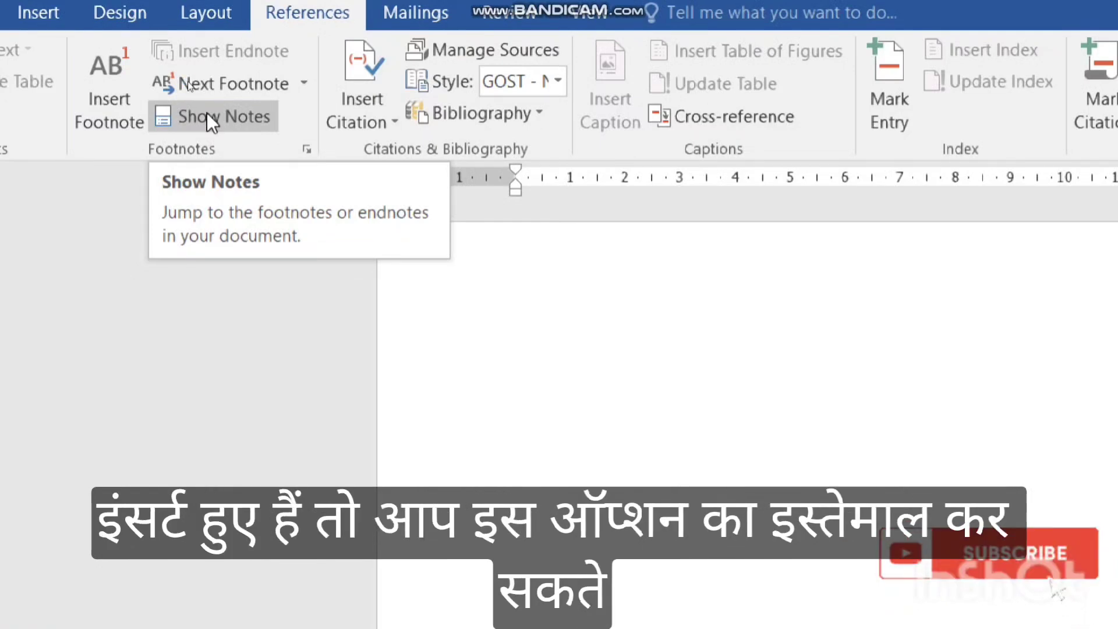
Use Show Notes to choose the footnote area and go to the 'Computer' footnote.
click(207, 113)
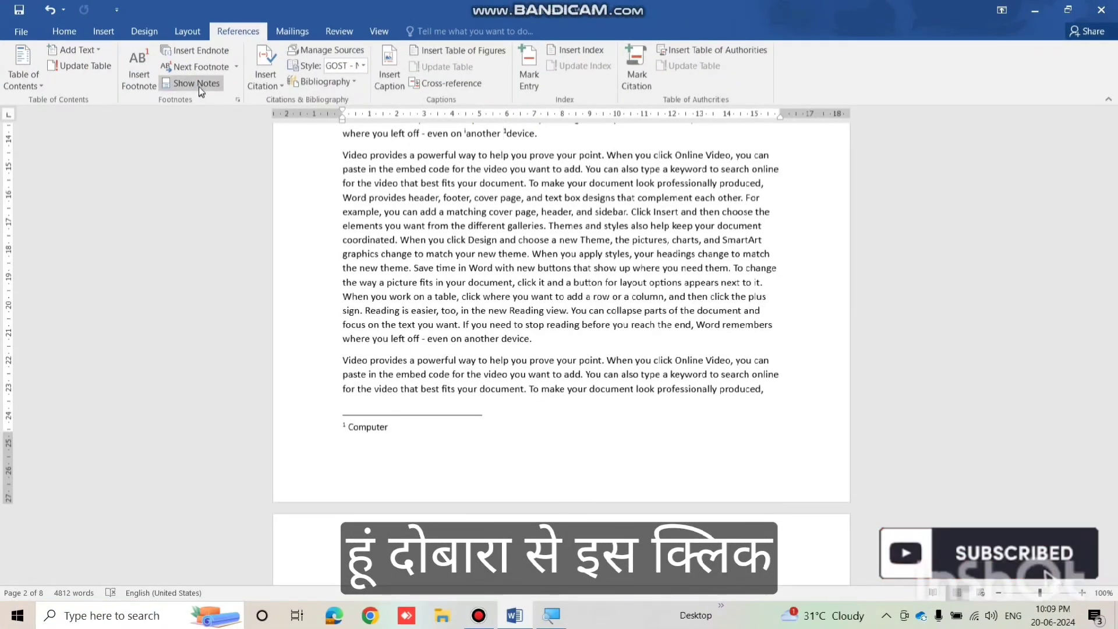
click(197, 84)
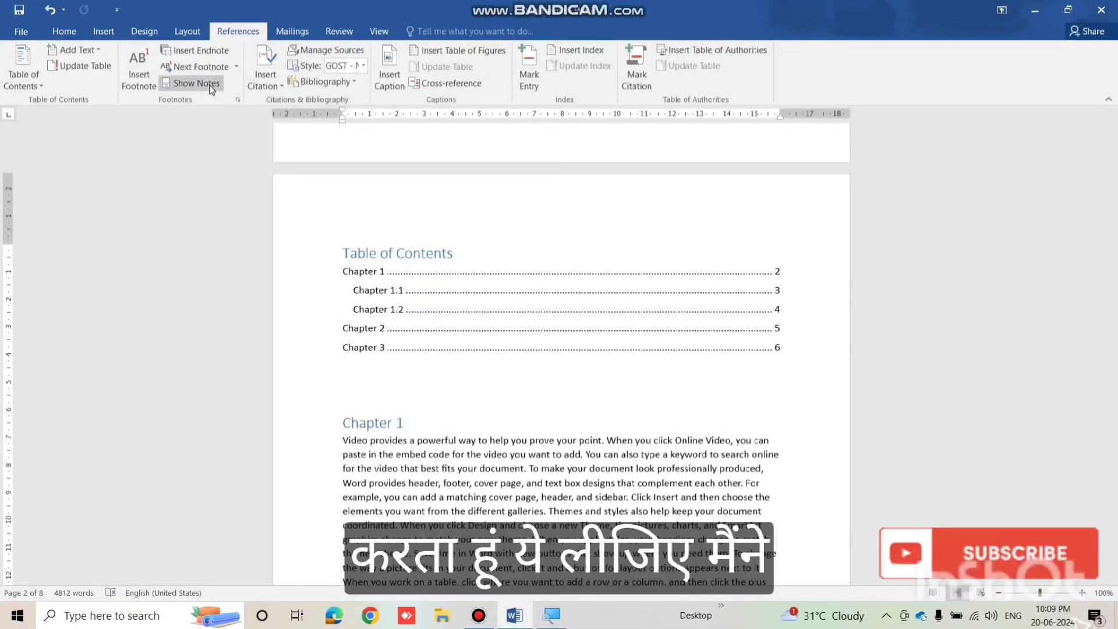
click(208, 85)
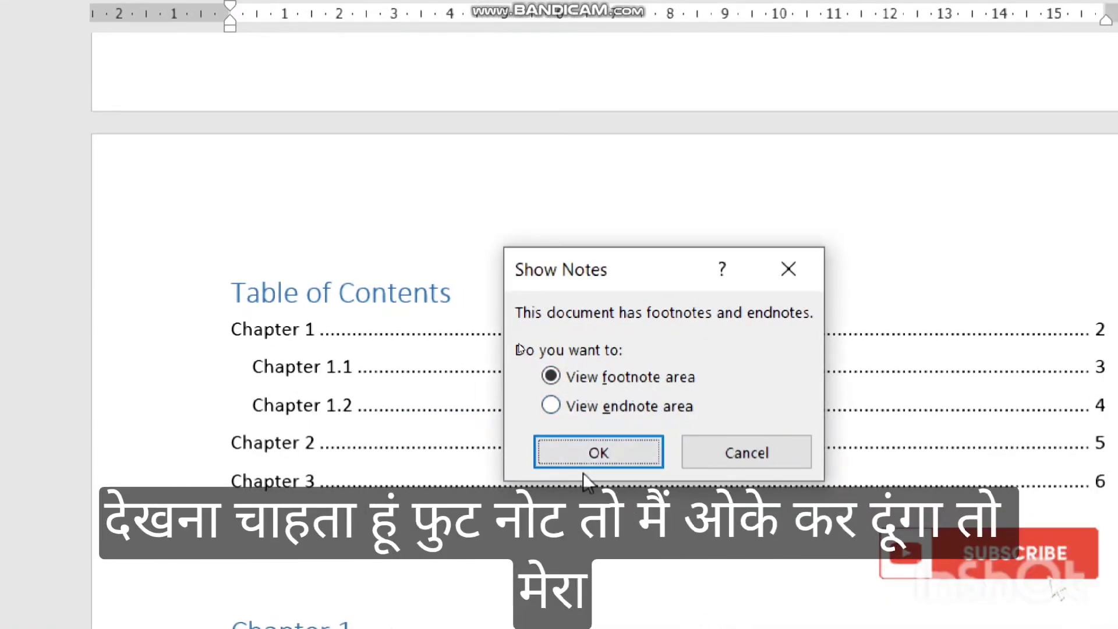
click(585, 456)
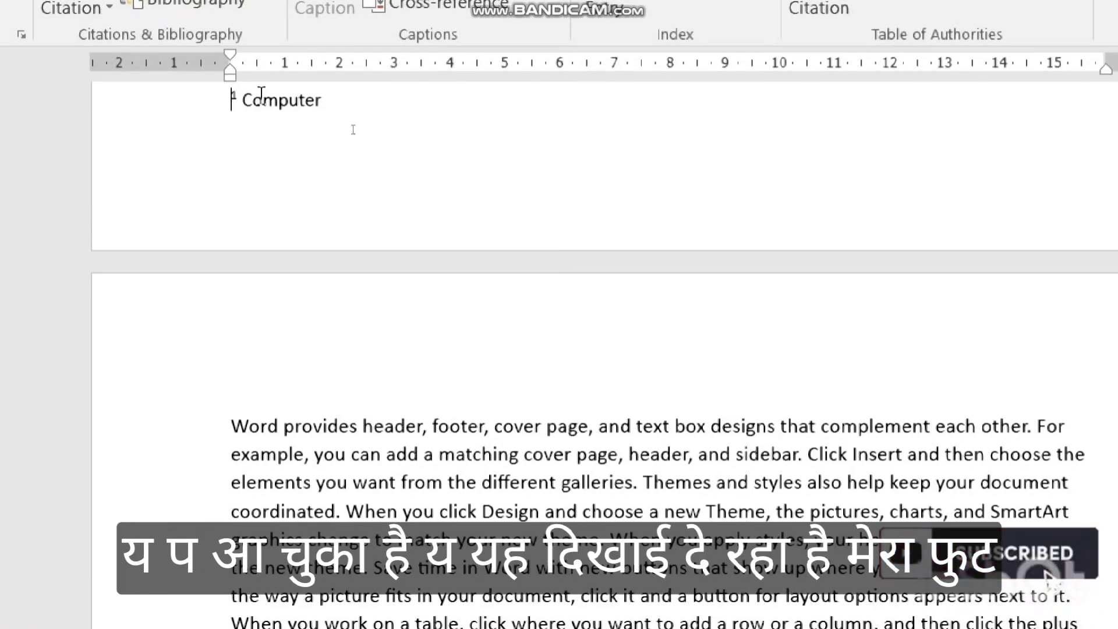
scroll(335, 119, up, 12)
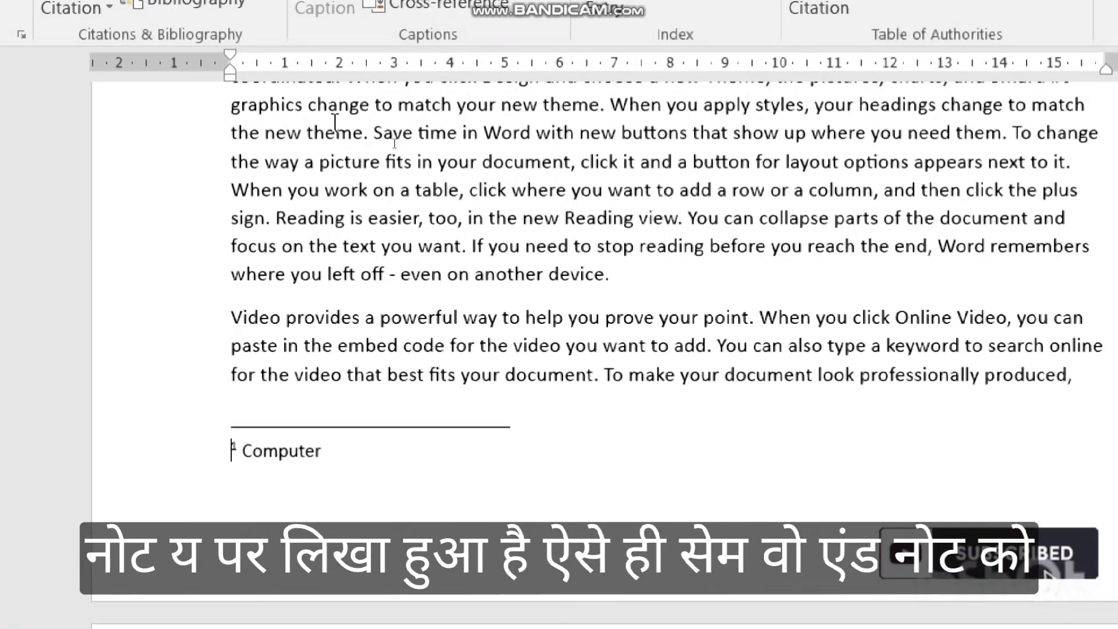
scroll(335, 121, up, 3)
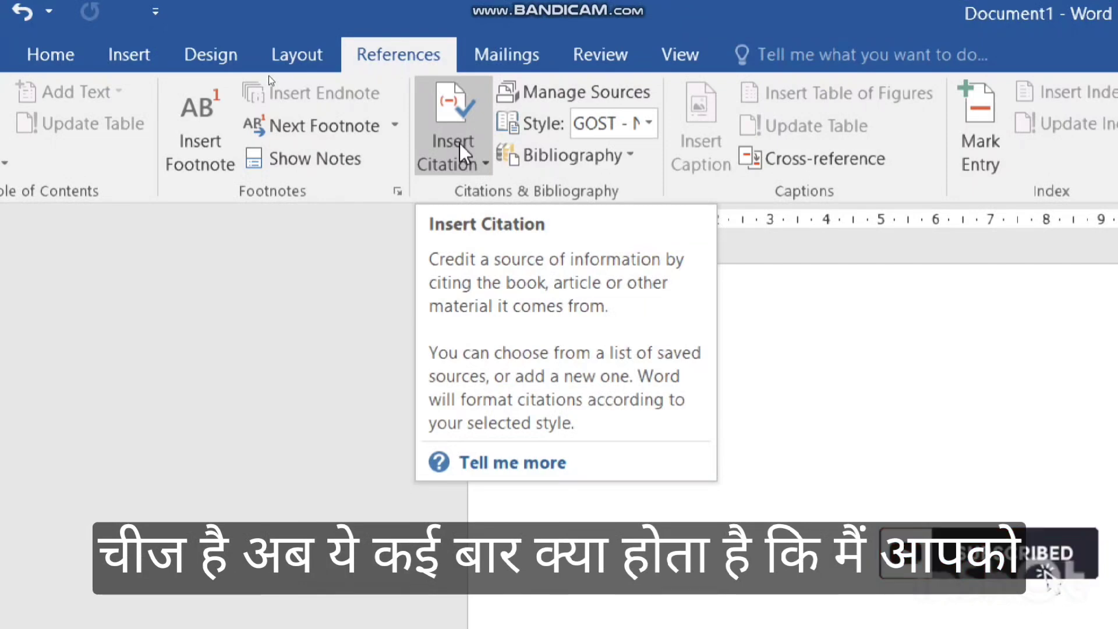
Add a new citation source and change its Type of Source from Report to Book.
click(459, 143)
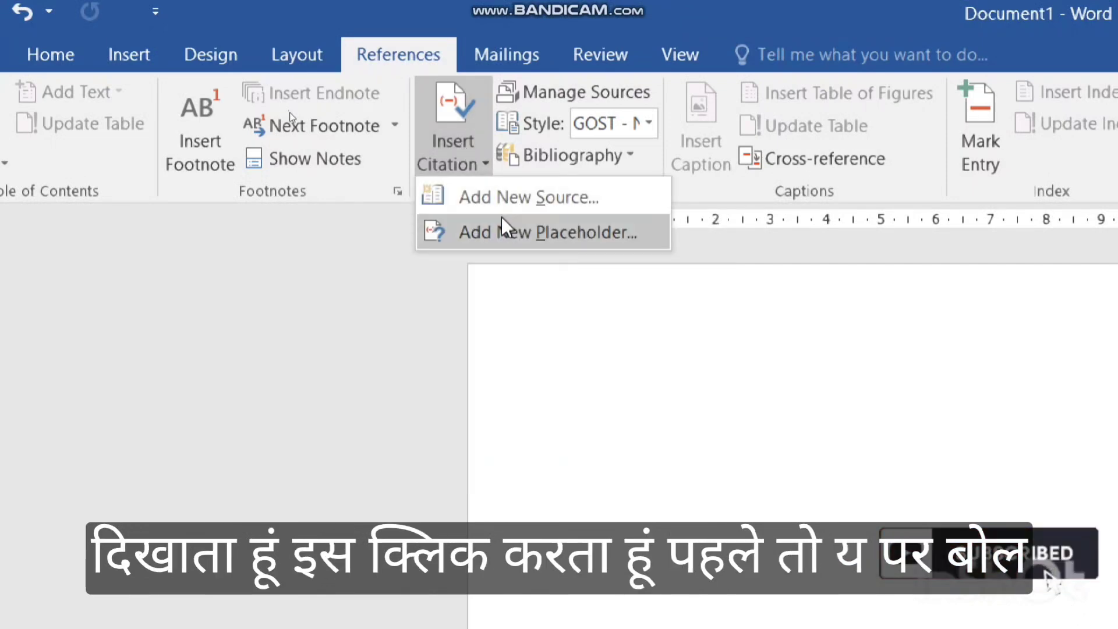
click(499, 200)
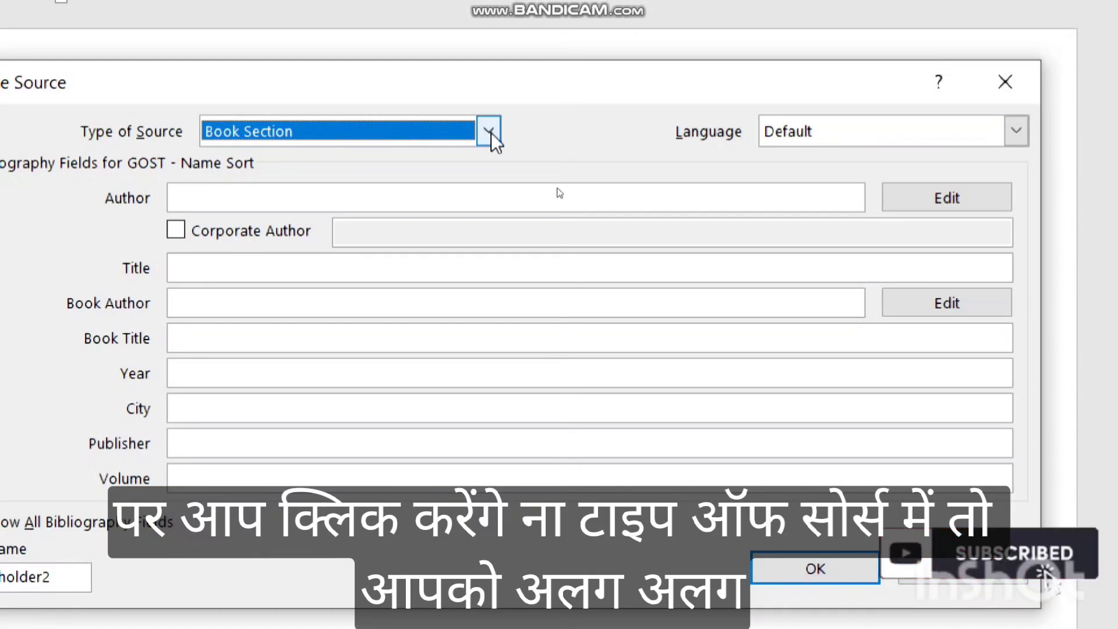
click(488, 133)
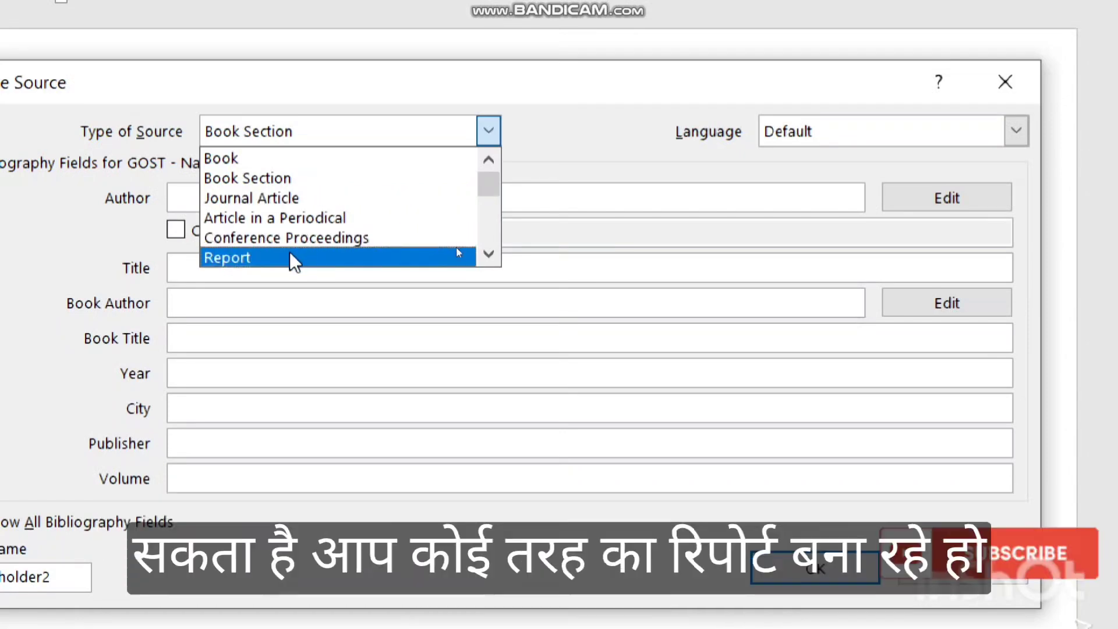
click(289, 257)
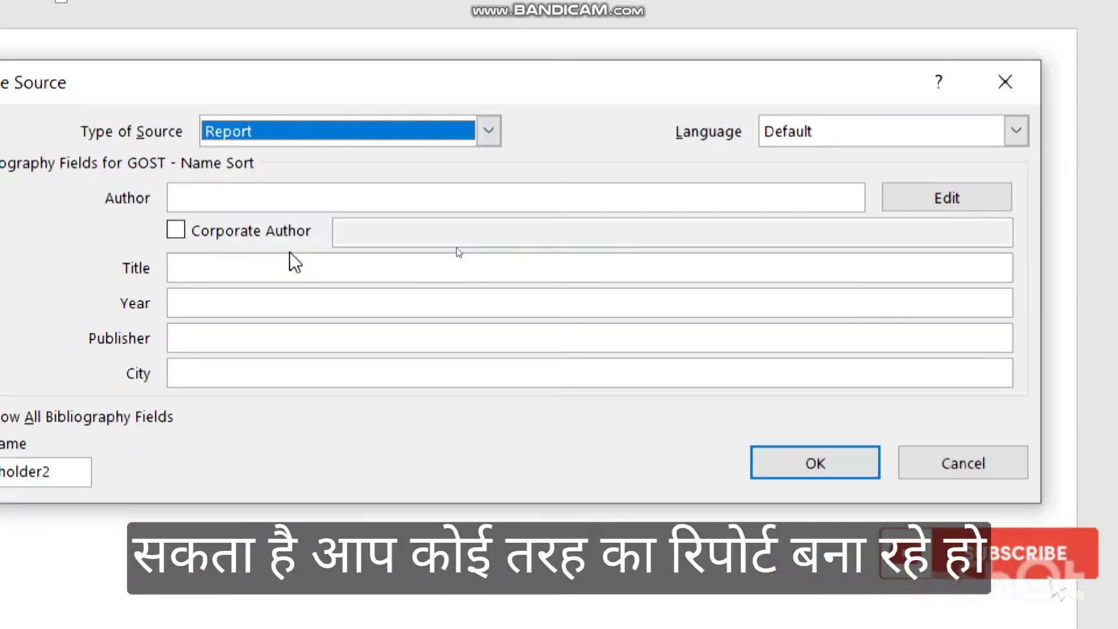
click(488, 131)
drag(496, 188, 496, 212)
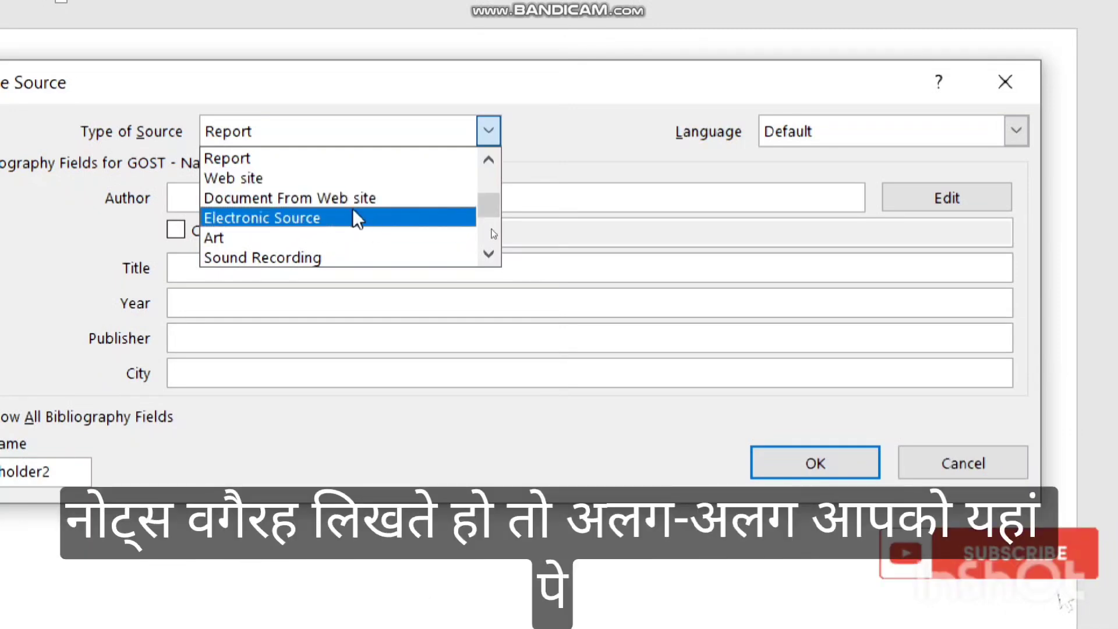
scroll(375, 232, down, 2)
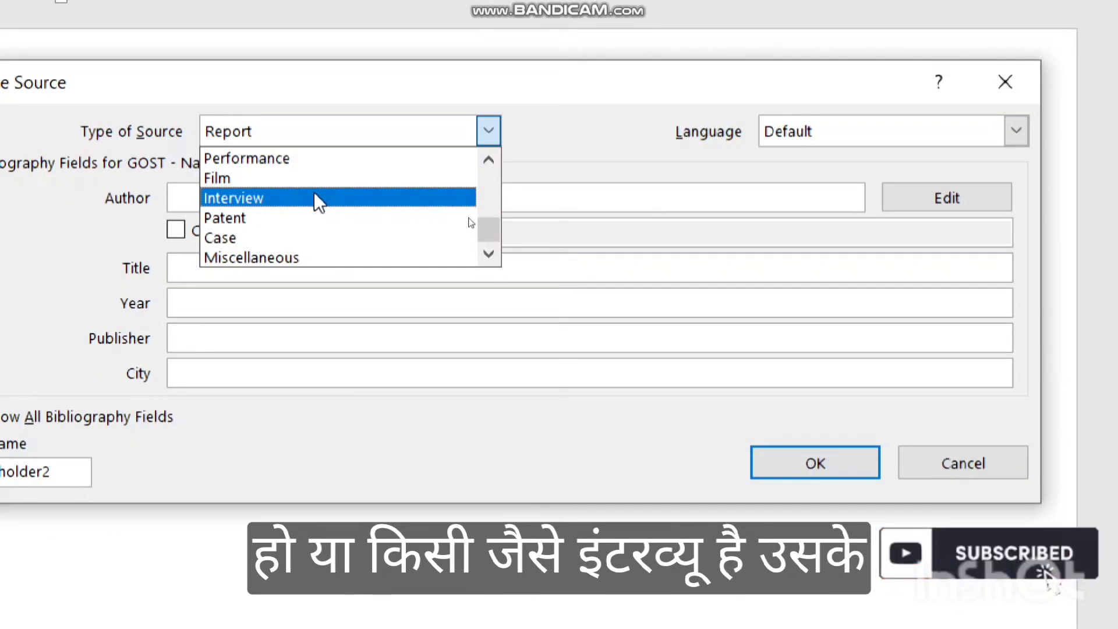
scroll(361, 195, up, 4)
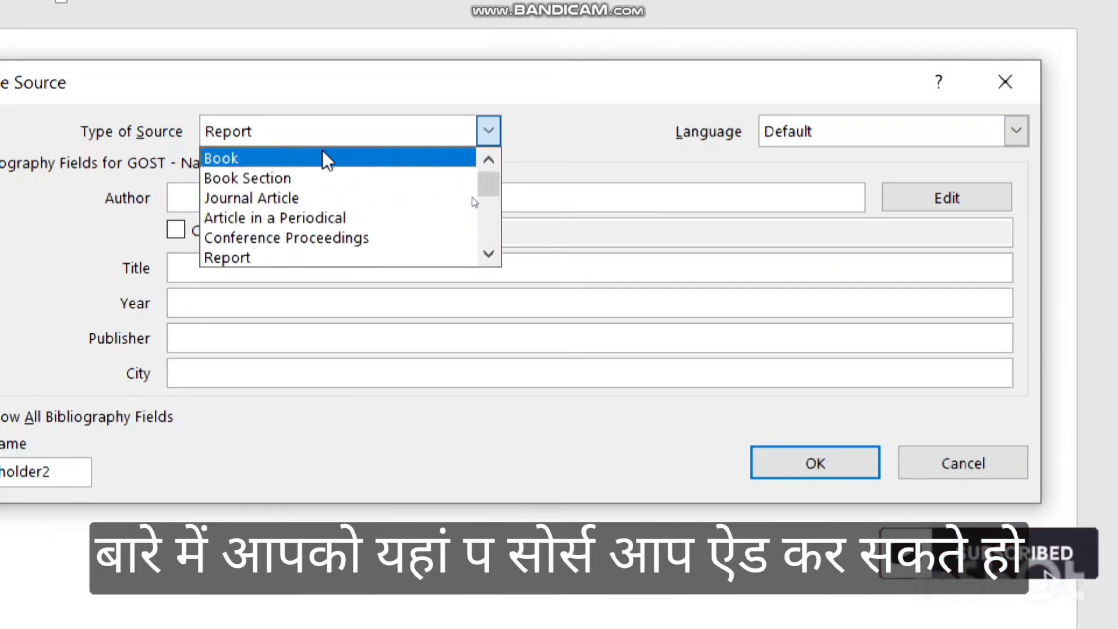
click(322, 163)
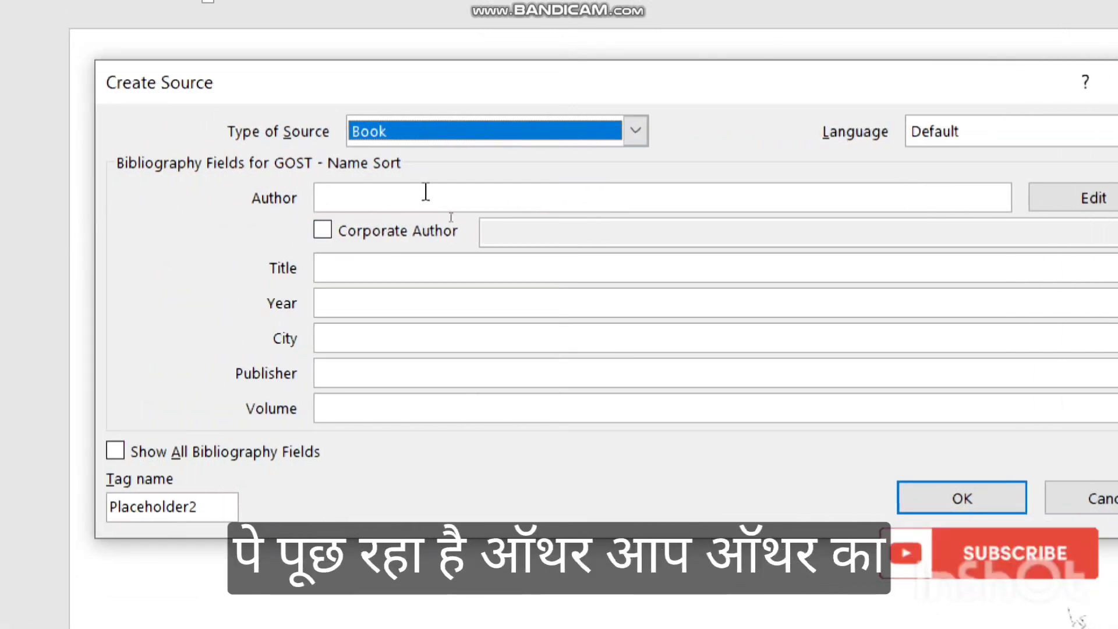
Enter the author's name and the title 'my computer course' for the book source.
click(426, 192)
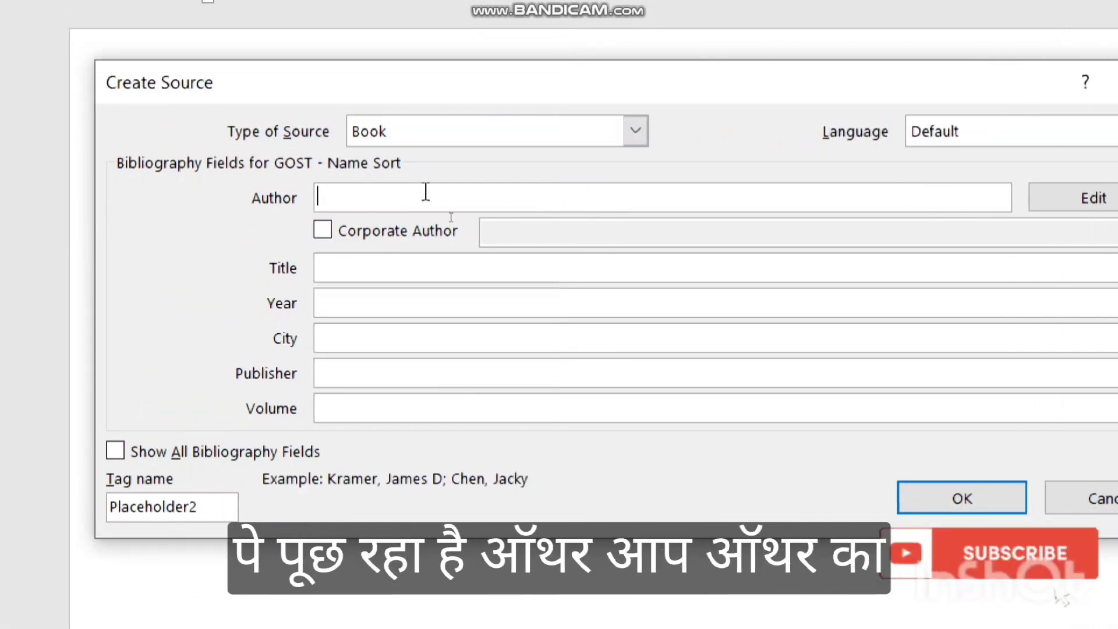
click(382, 299)
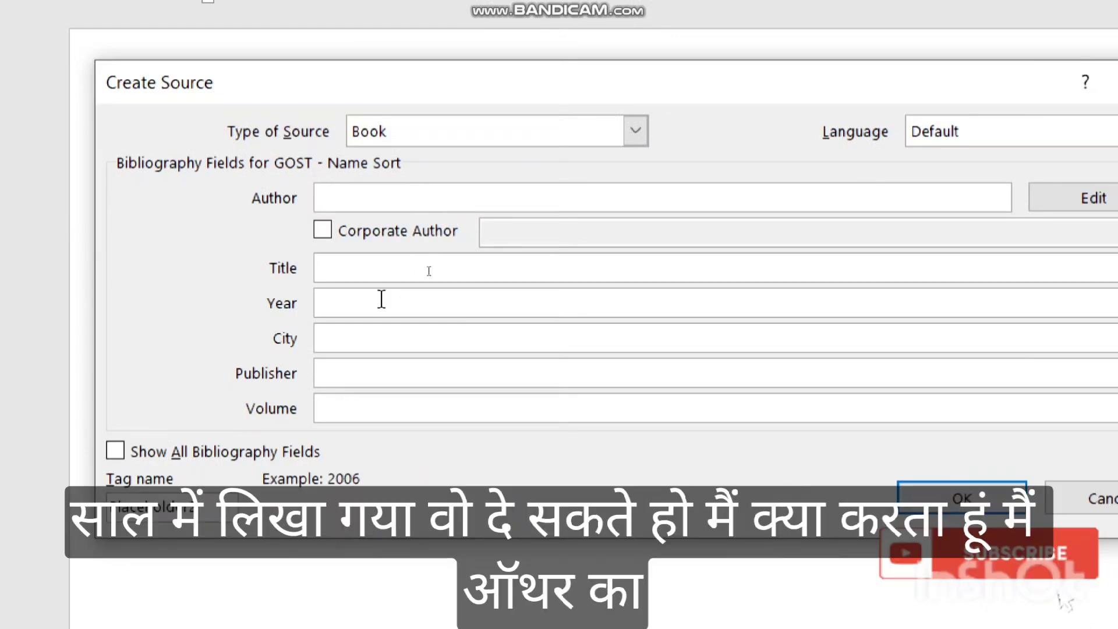
click(429, 197)
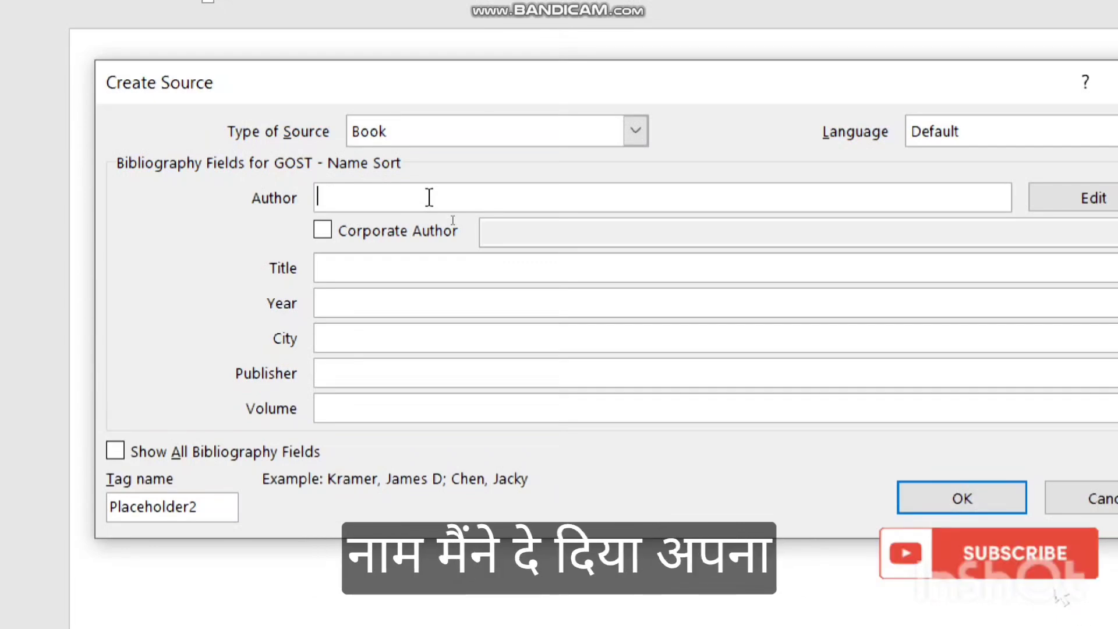
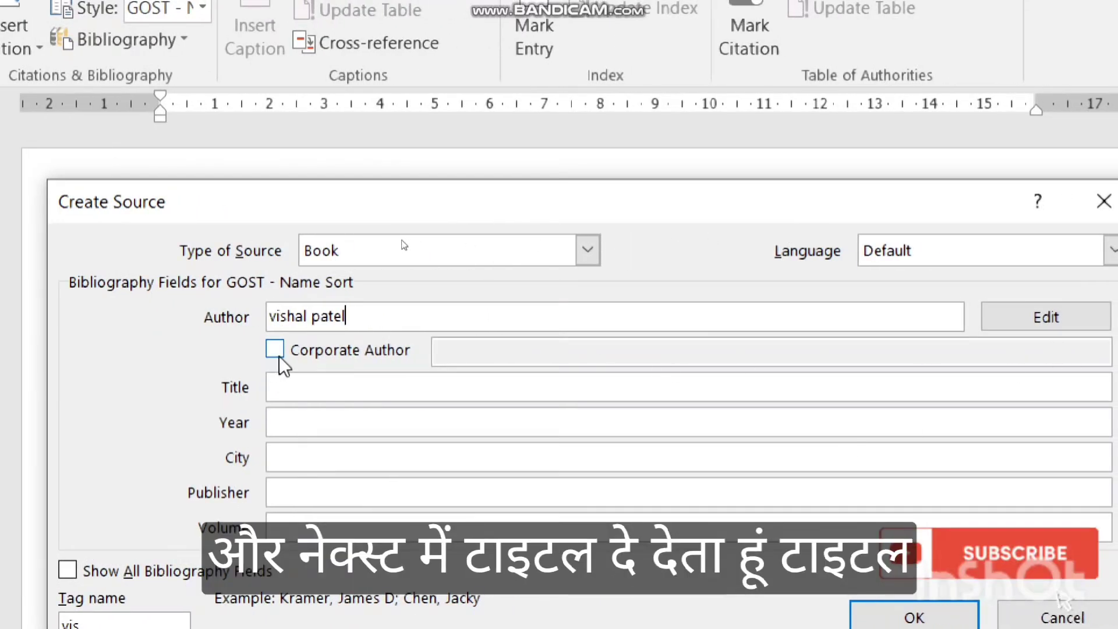
click(282, 387)
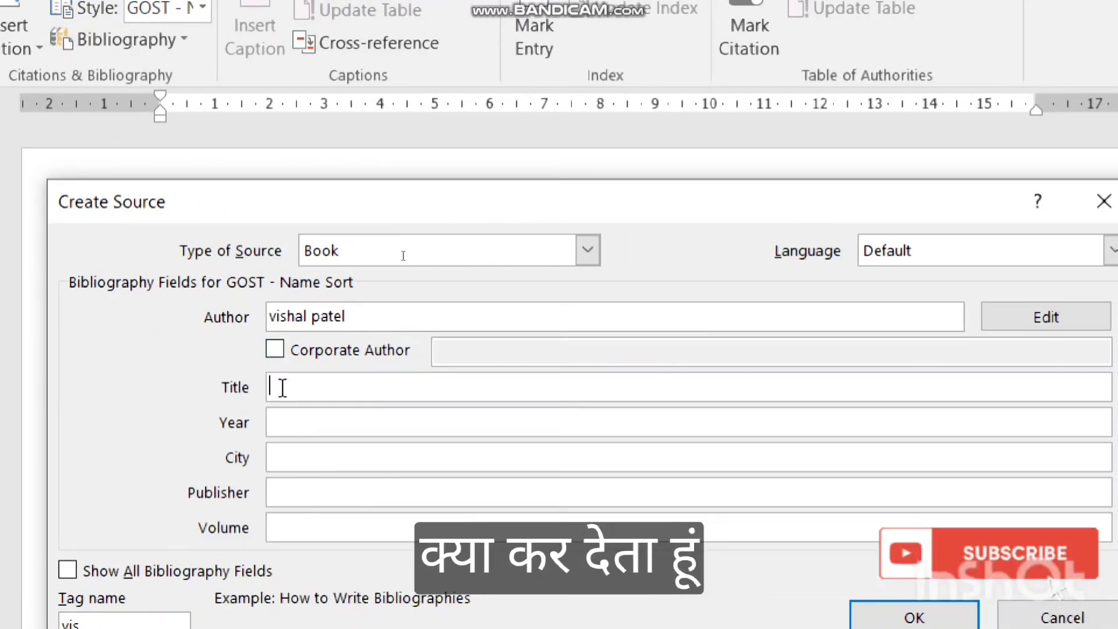
text(my )
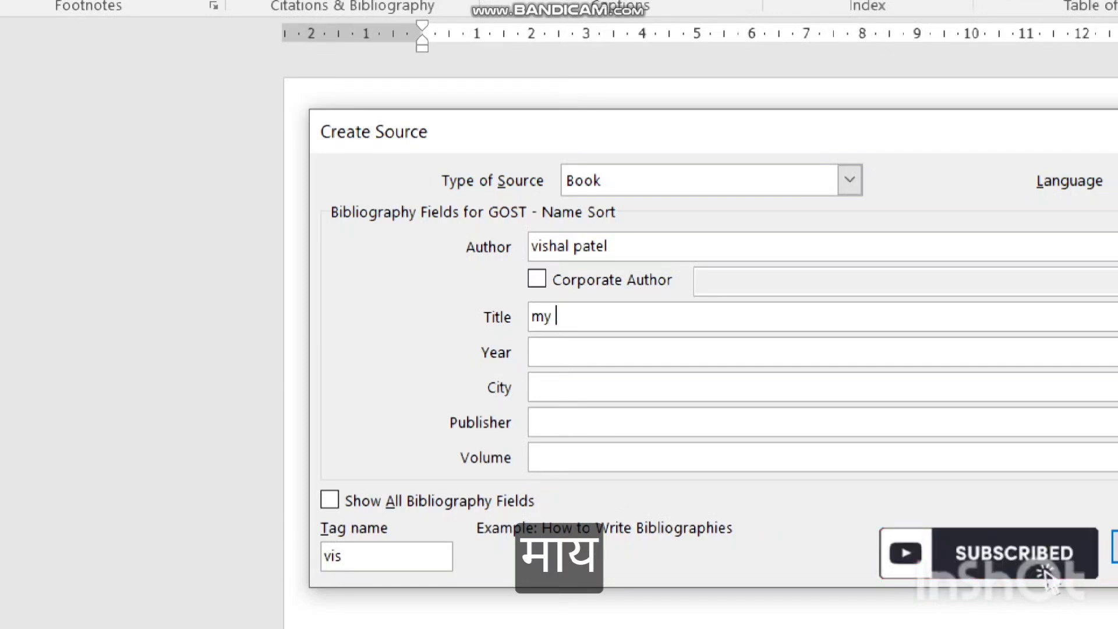
text(computer course)
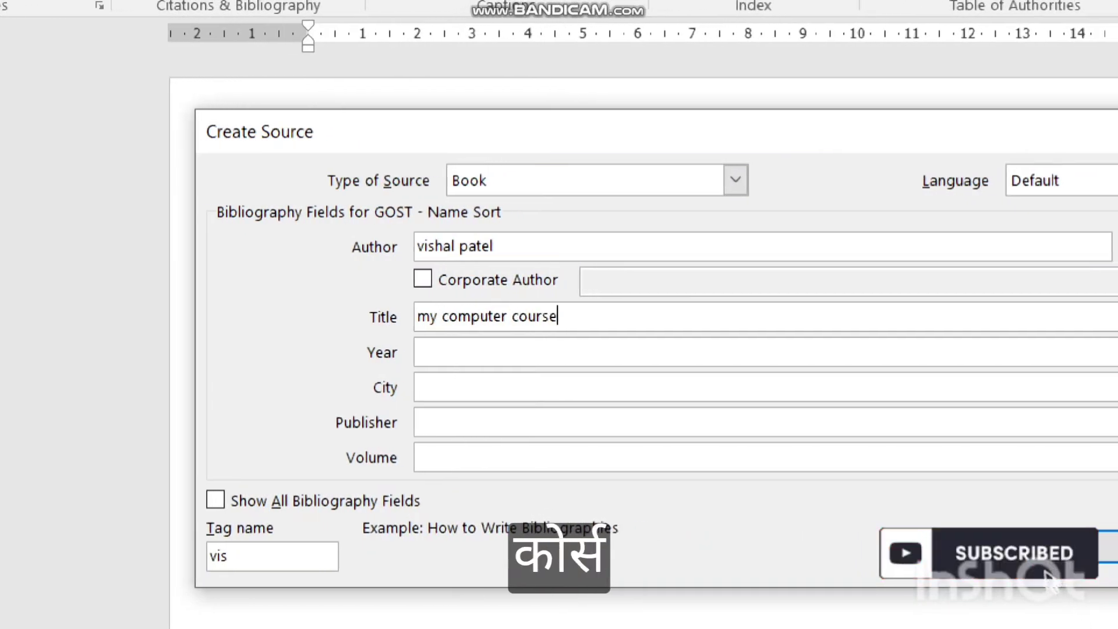
Fill in year 2019, city 'indore' and publisher 'kp publication house'.
key(Tab)
text(2012)
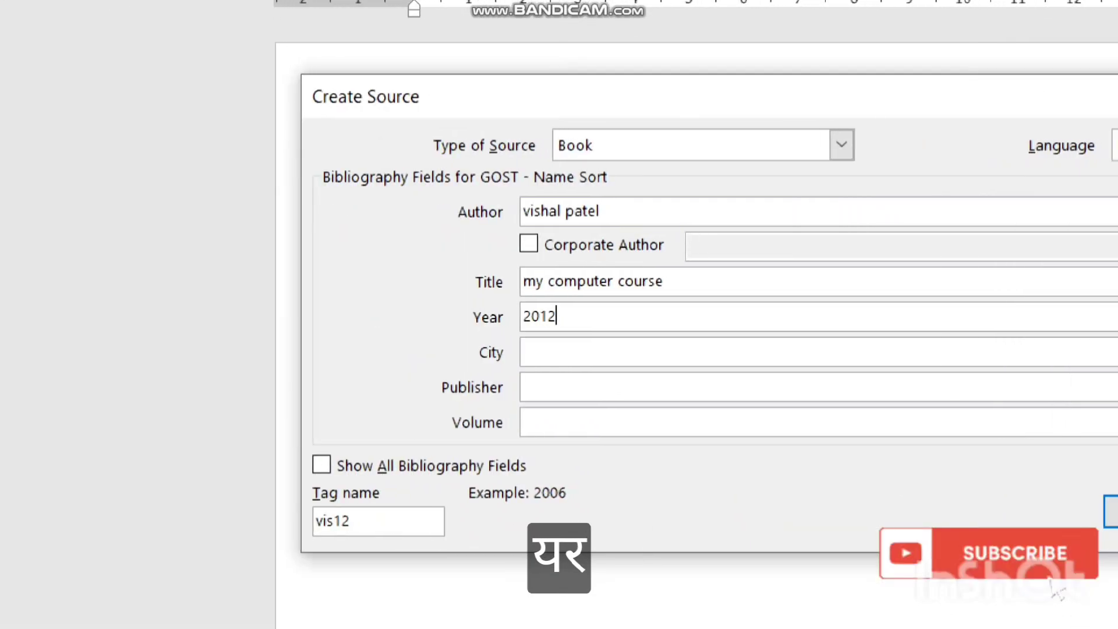
key(BackSpace)
text(98)
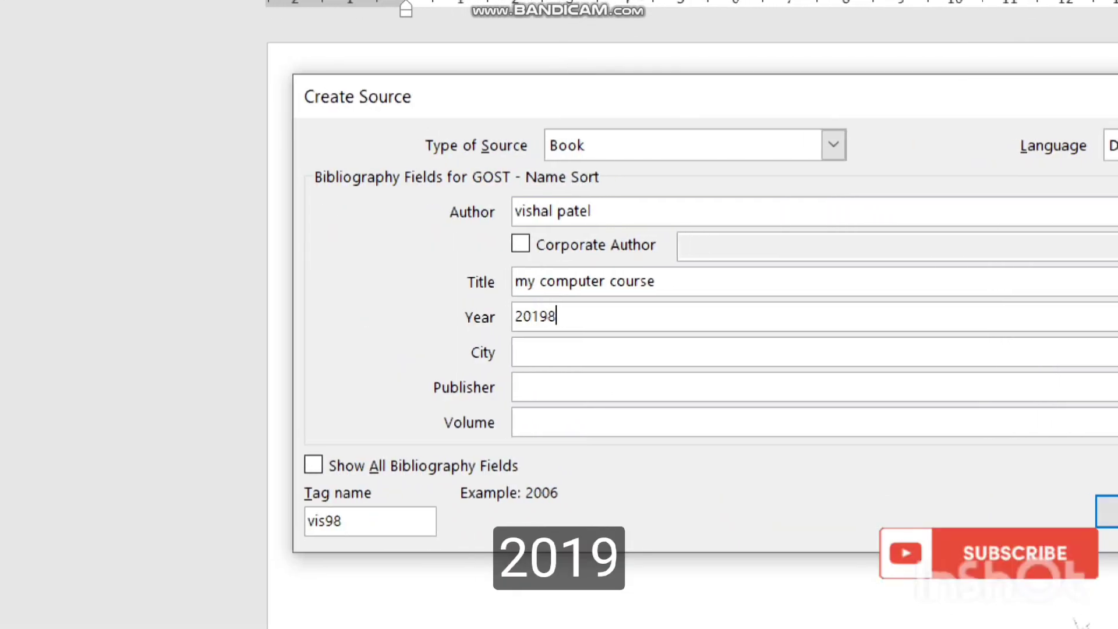
key(BackSpace)
key(Tab)
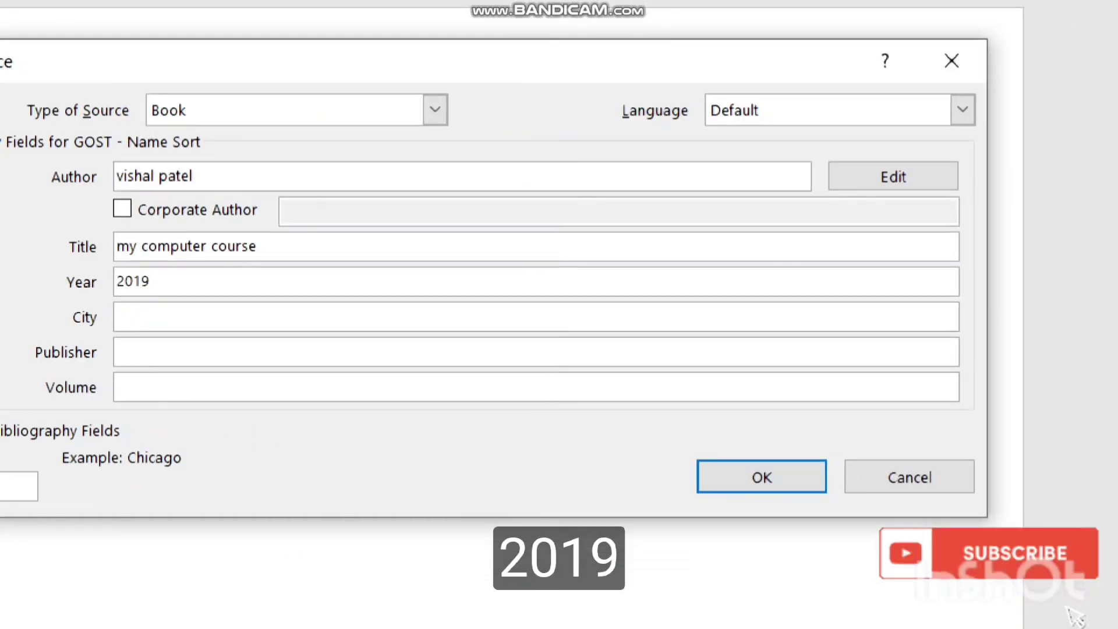
text(indore)
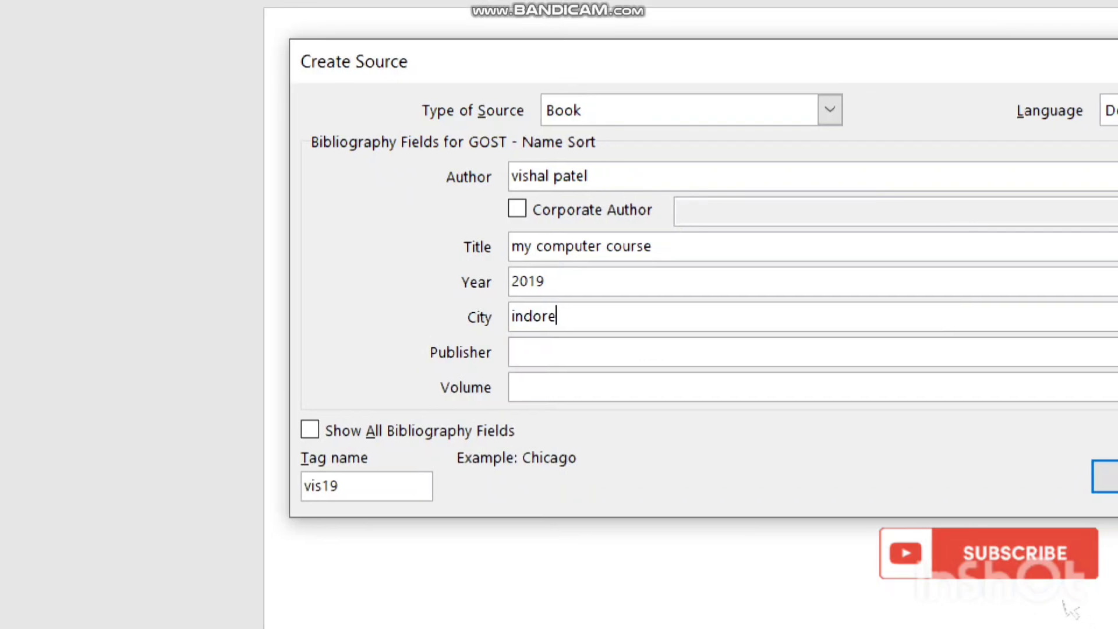
key(Tab)
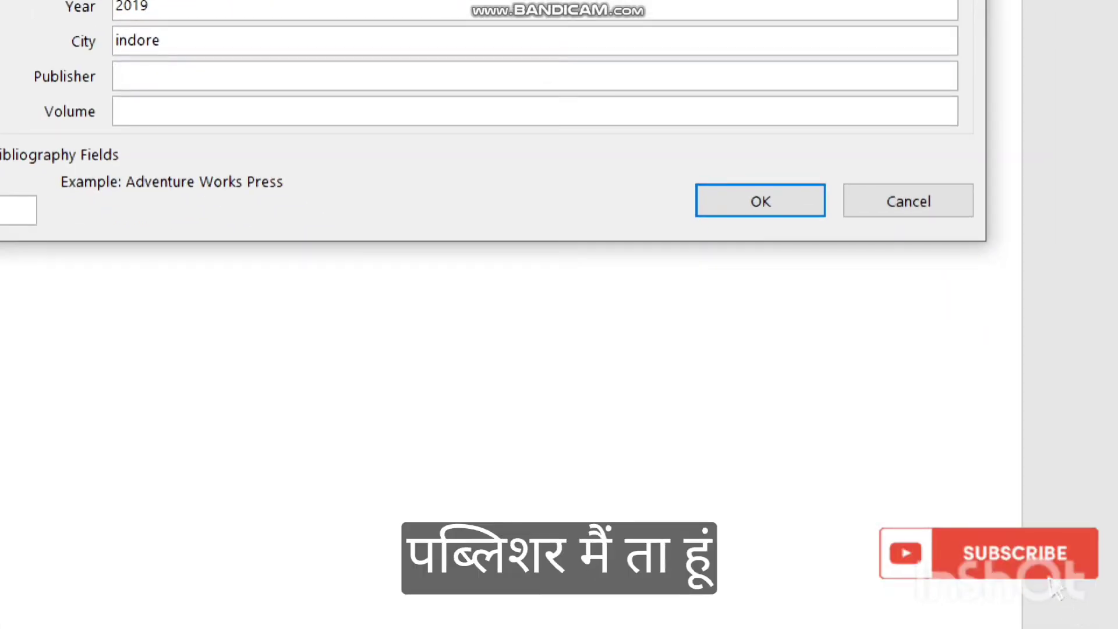
text(kp )
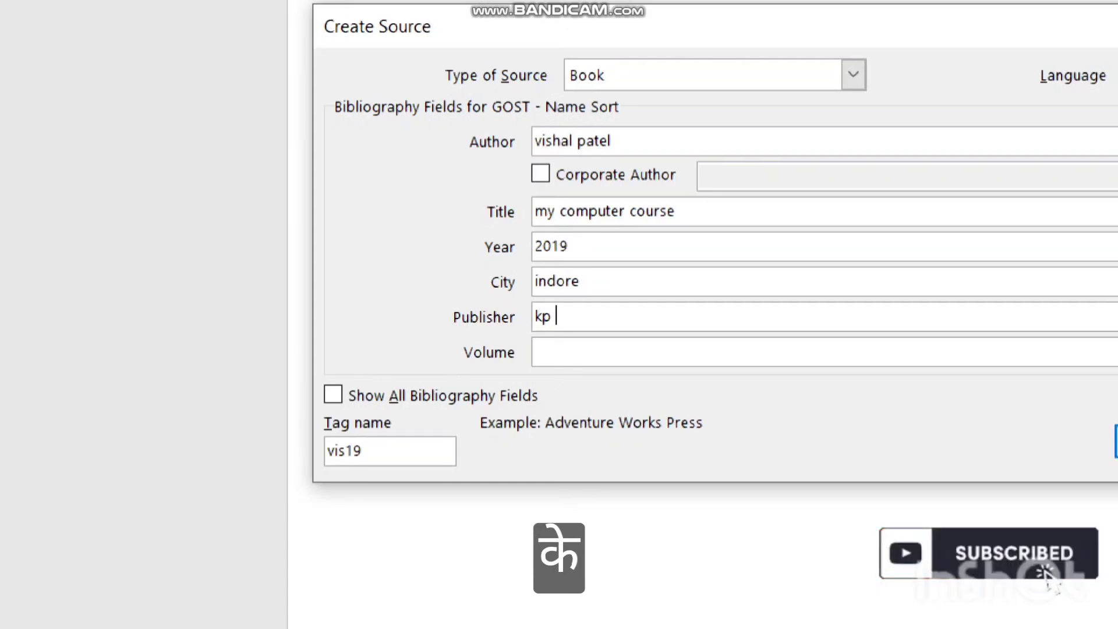
text(publicat)
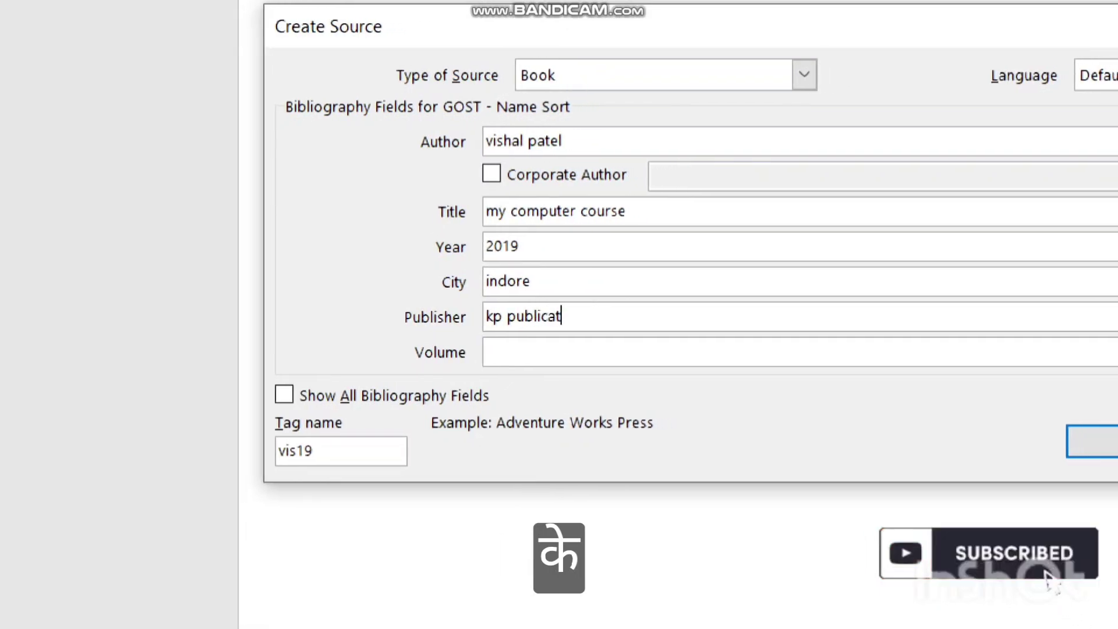
text(ioi)
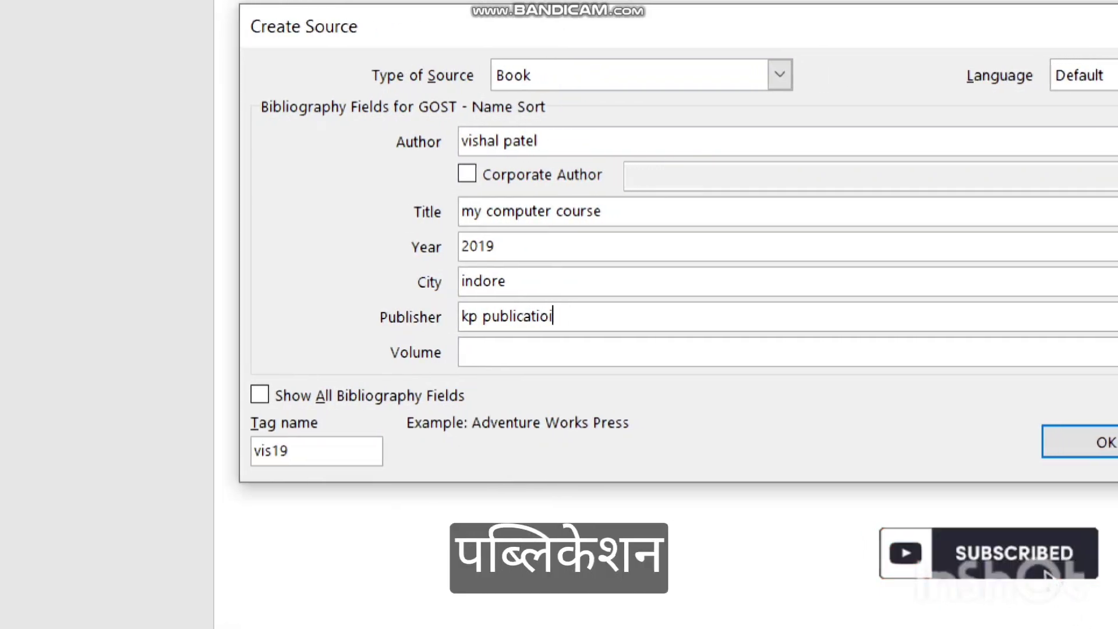
key(BackSpace)
text(n ho)
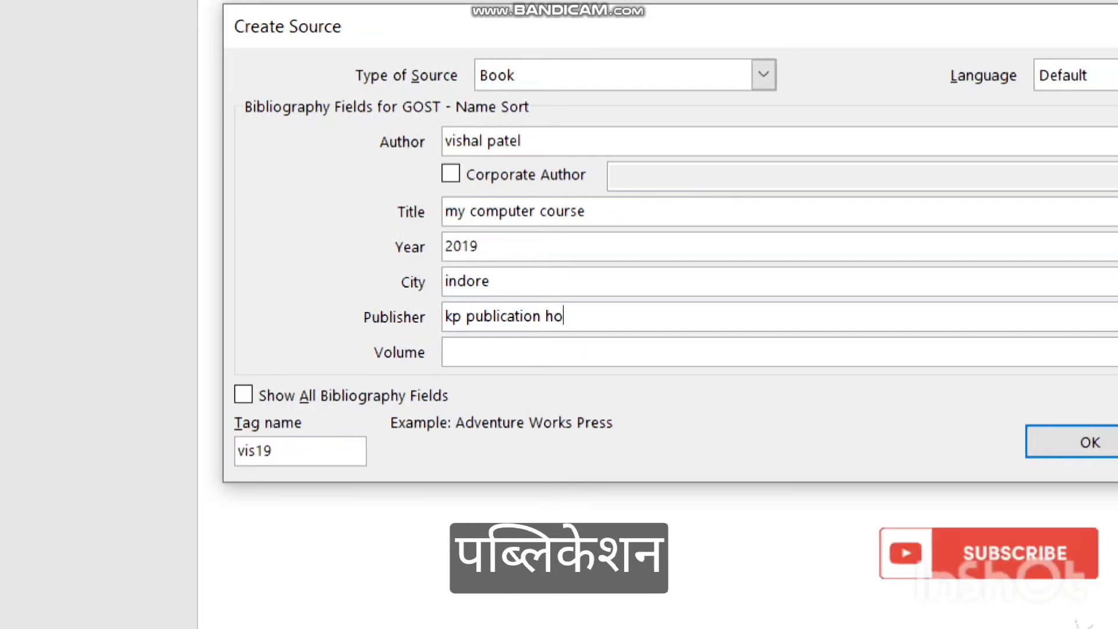
text(use)
key(Tab)
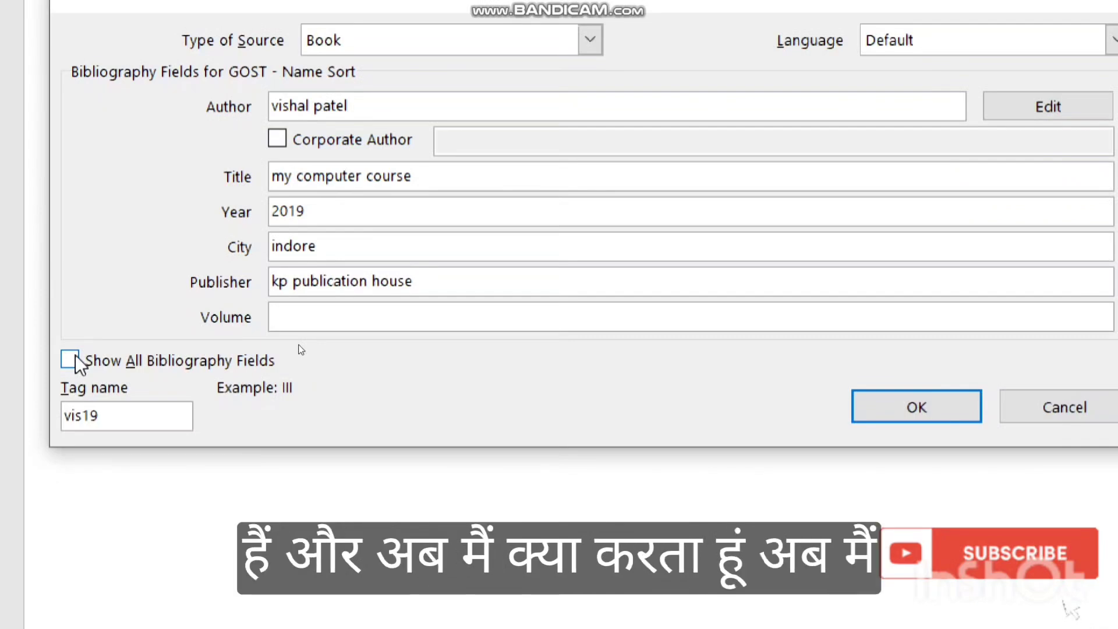
Confirm the book source, then insert a References-style bibliography on the blank page.
click(894, 411)
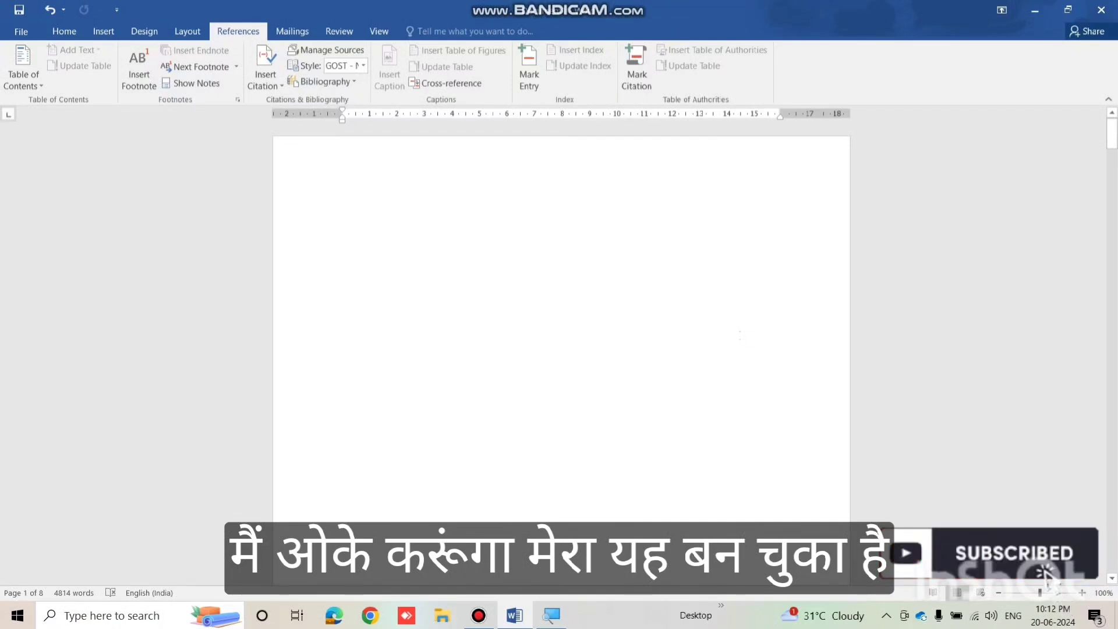
click(318, 235)
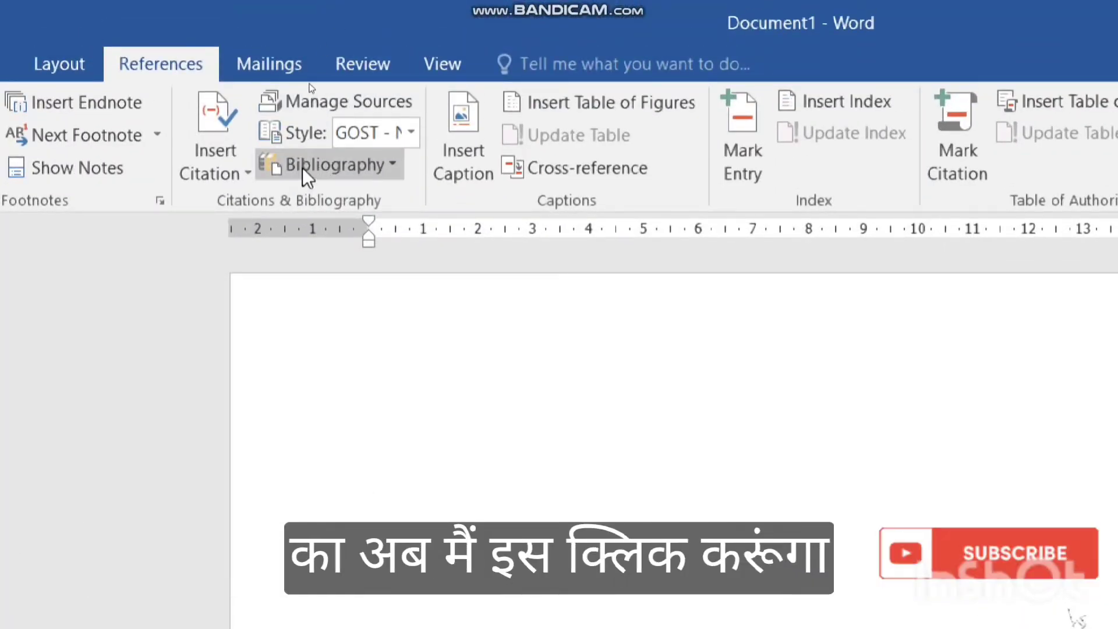
click(304, 168)
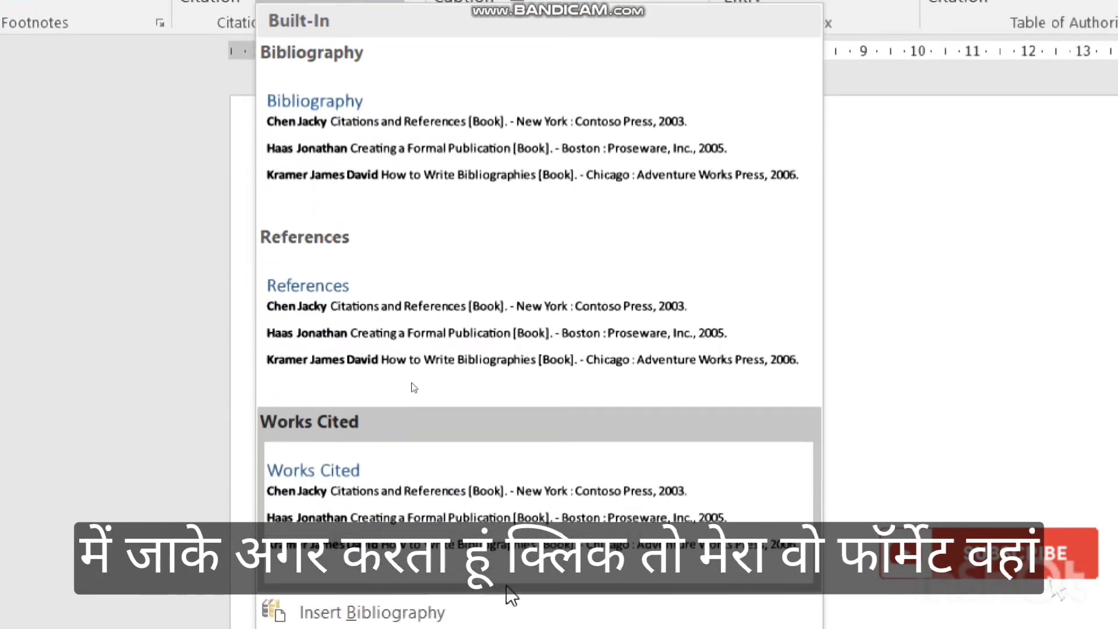
click(475, 159)
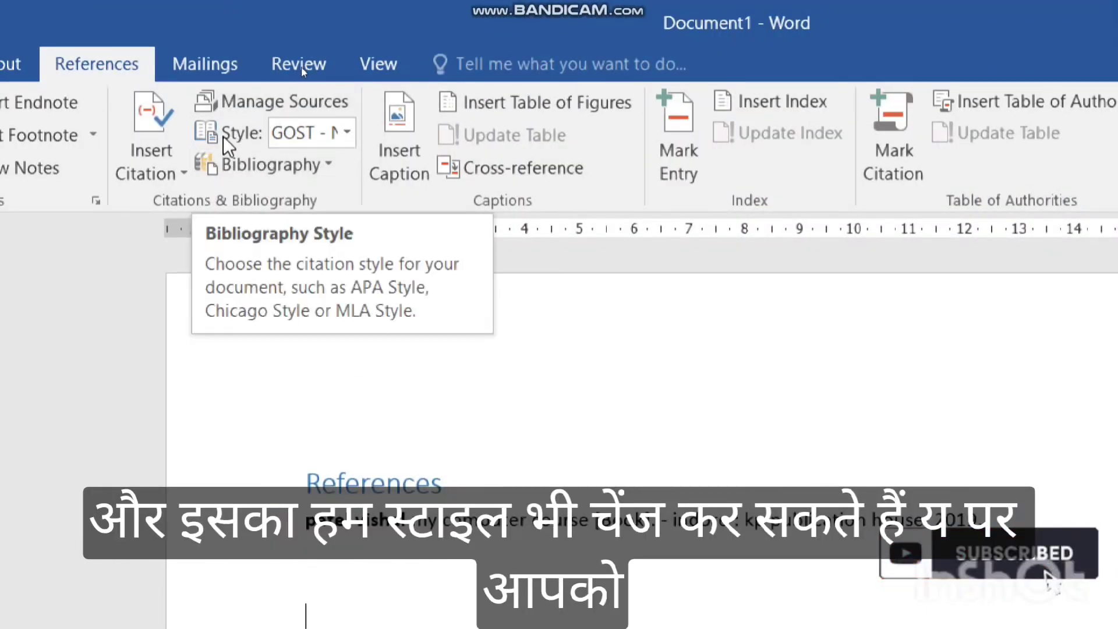
click(349, 132)
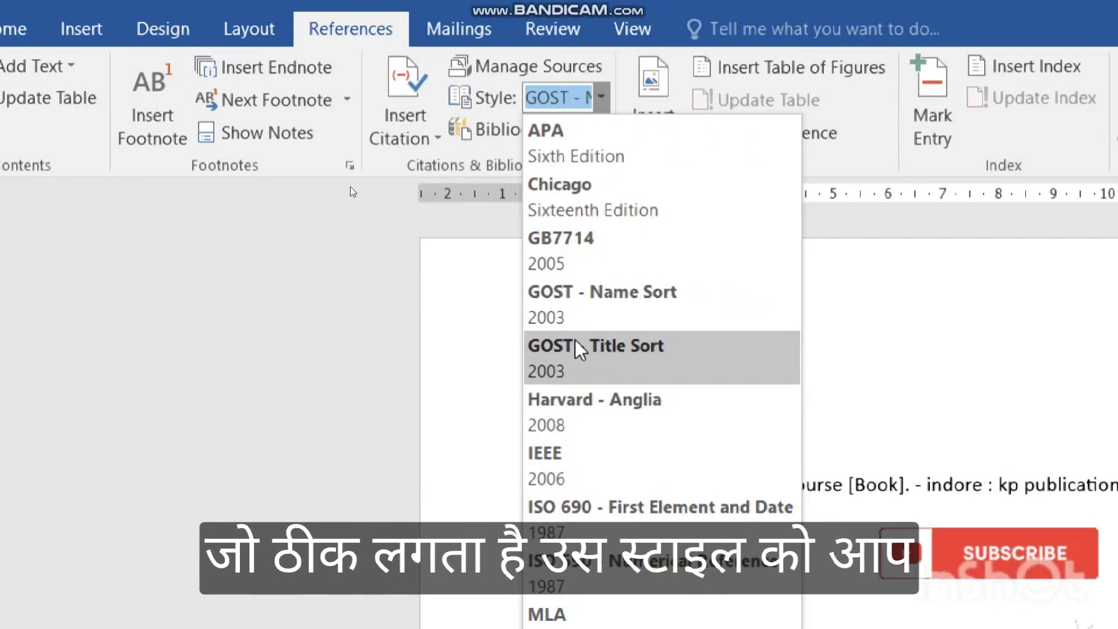
click(985, 239)
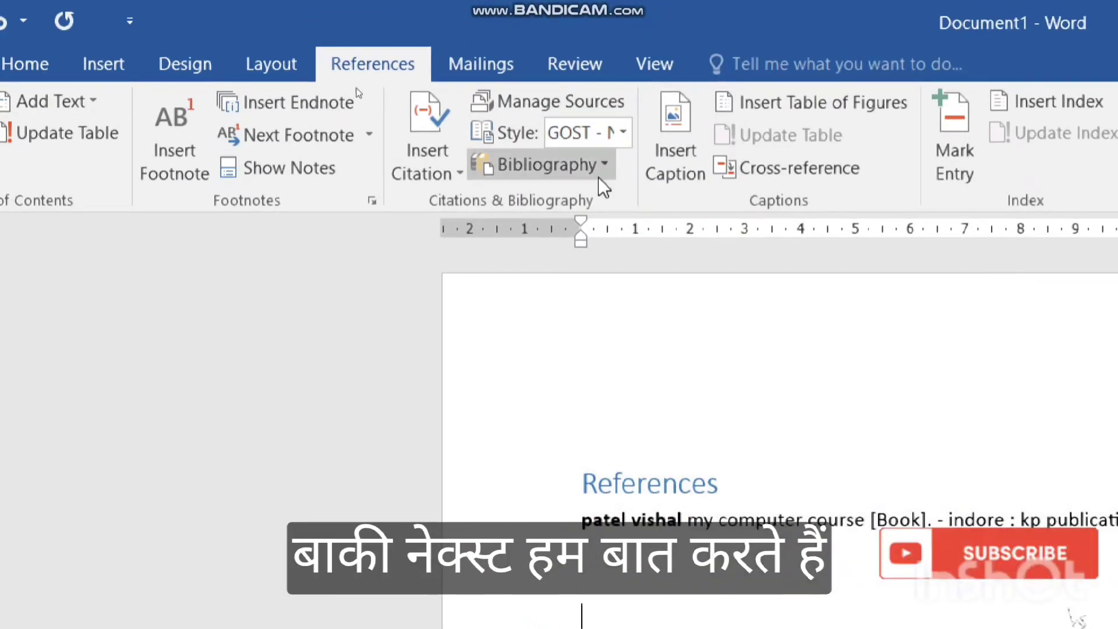
click(677, 138)
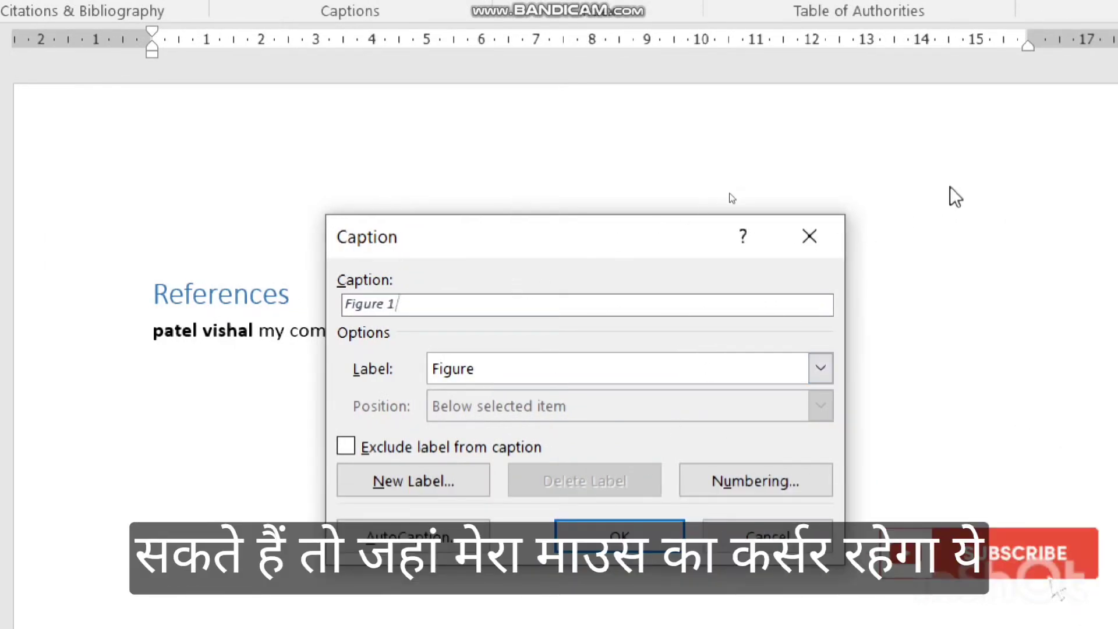
click(806, 233)
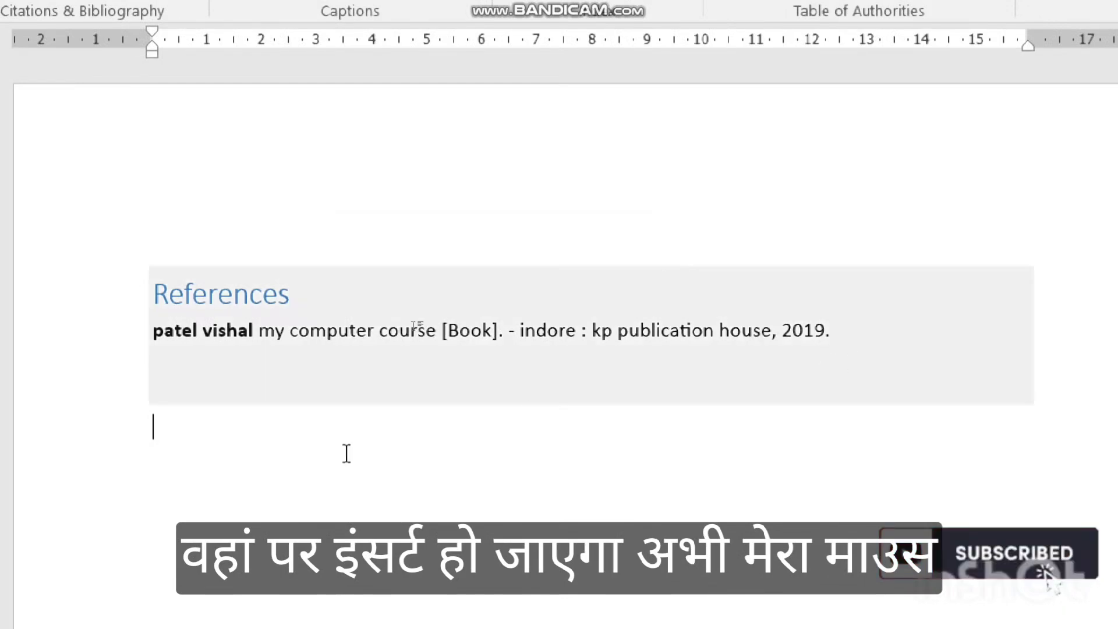
Insert a caption with the Photo label, giving 'Photo 1' below the References entry.
click(215, 437)
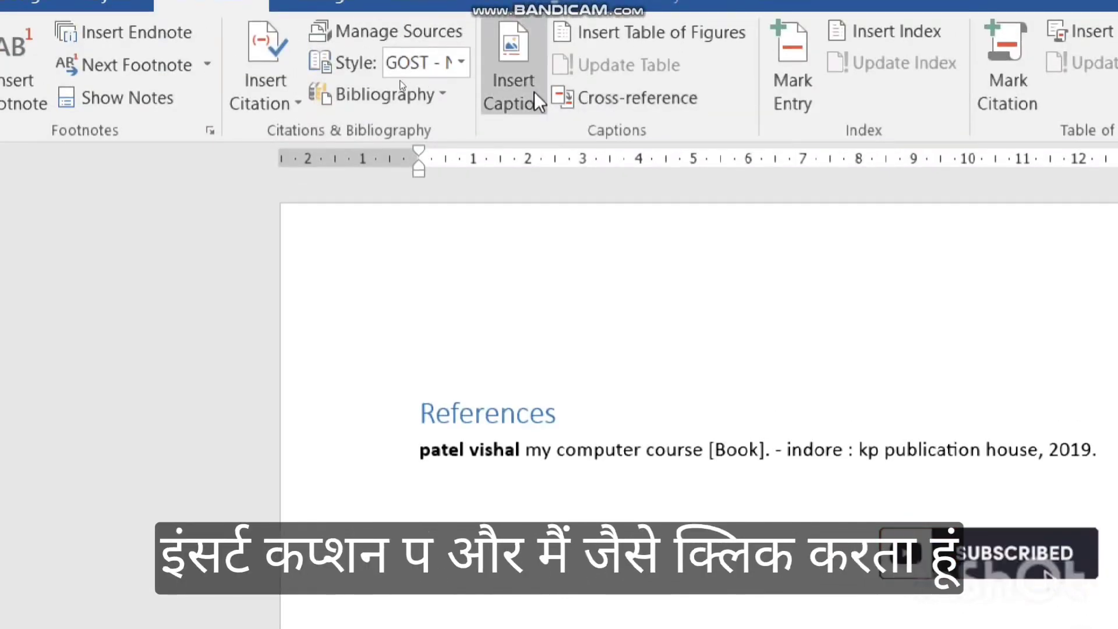
click(531, 90)
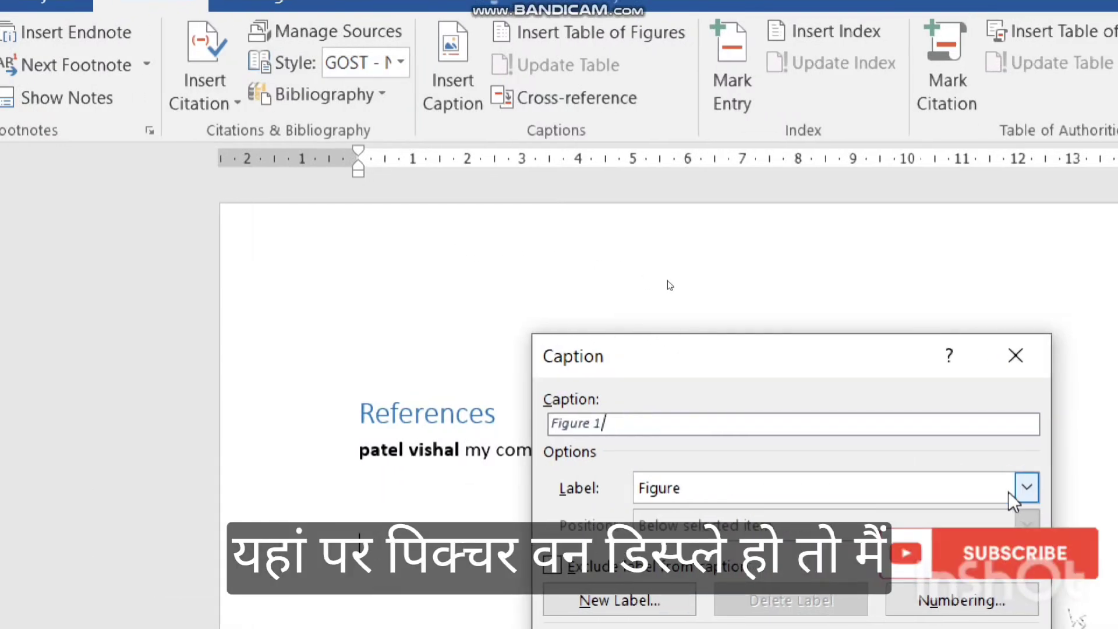
click(1086, 488)
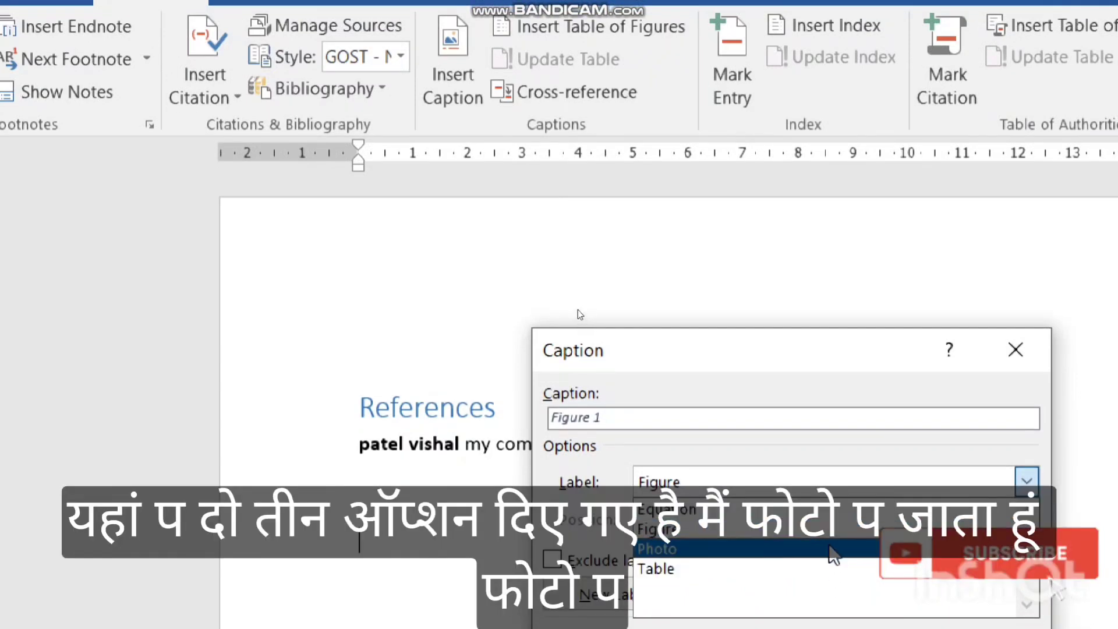
click(830, 553)
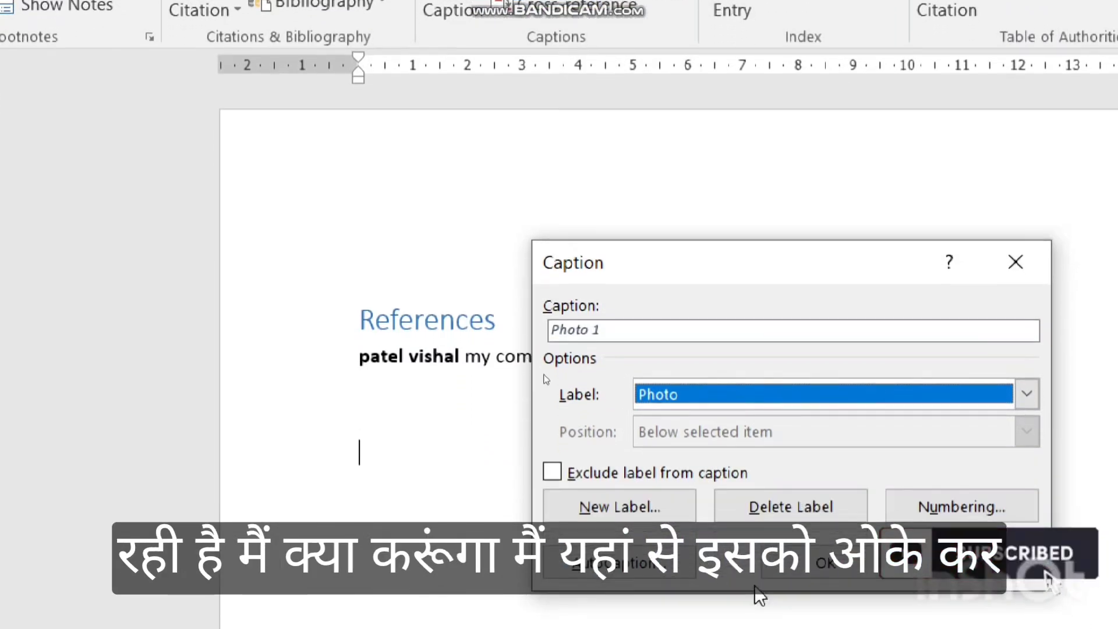
click(819, 549)
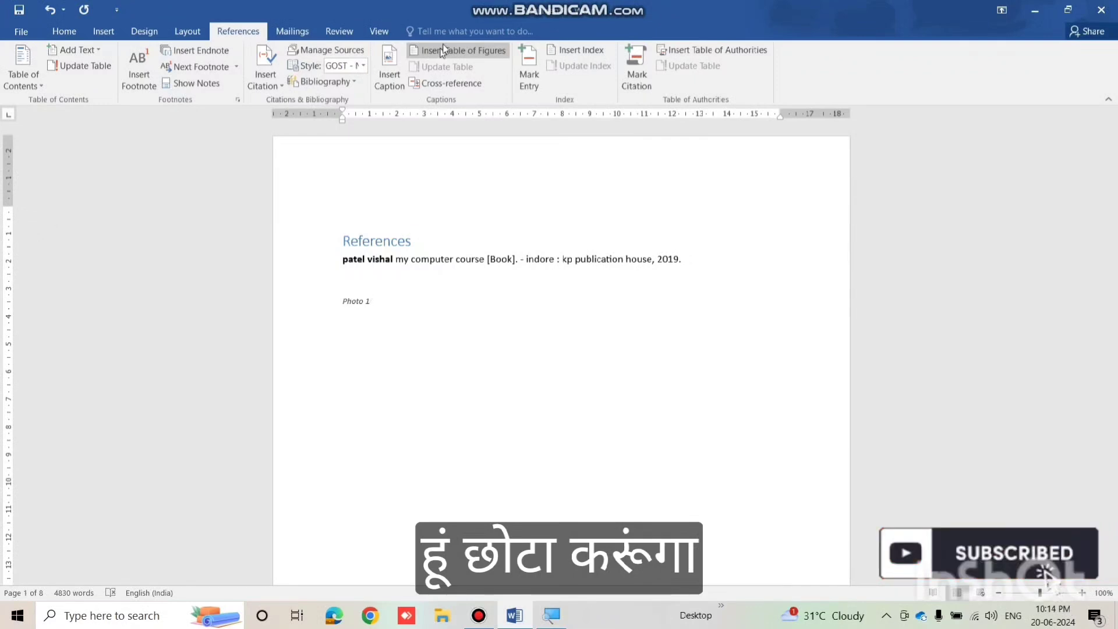
Insert a table of figures for the Photo caption label, listing Photo 1 on page 1.
click(438, 52)
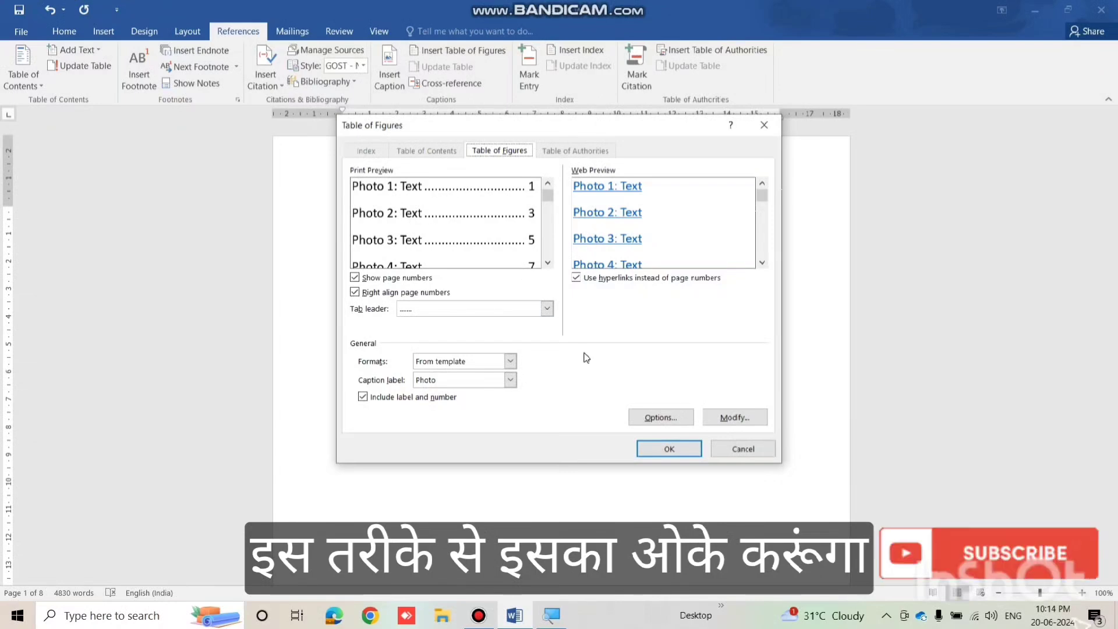
click(659, 450)
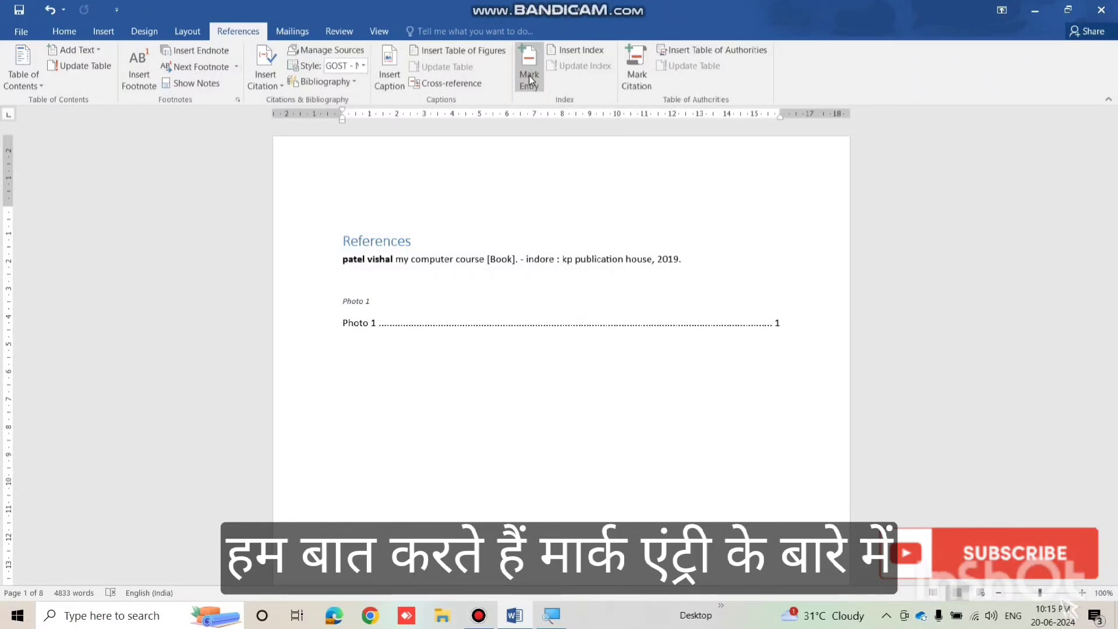
Select Chapter 1's first paragraph and bring up Mark Index Entry for it.
scroll(561, 350, down, 1)
scroll(523, 347, down, 15)
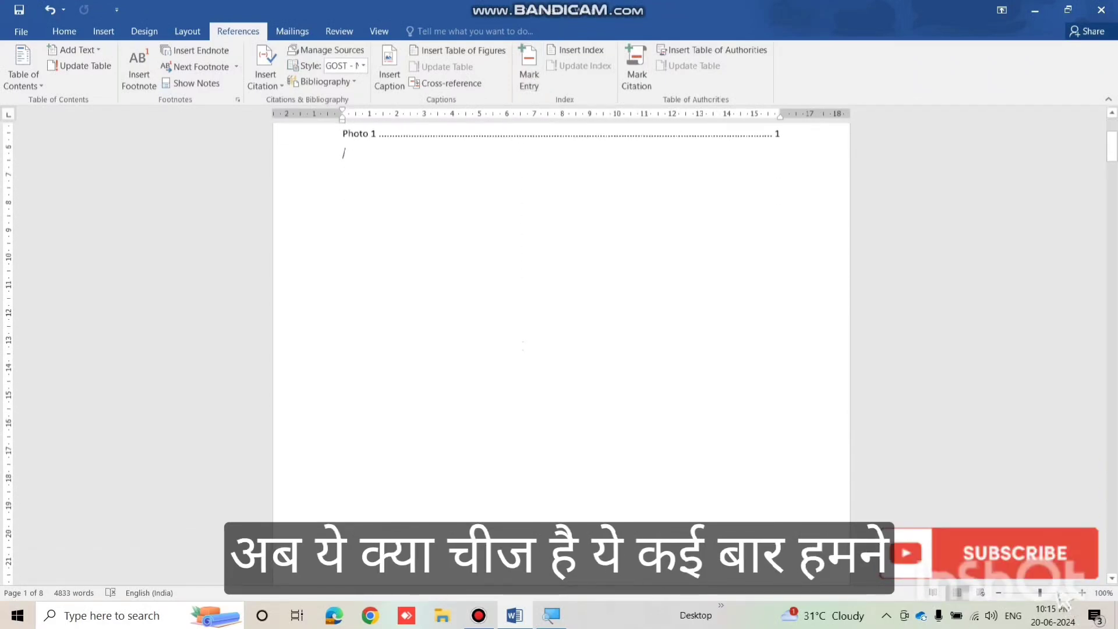
scroll(562, 349, down, 4)
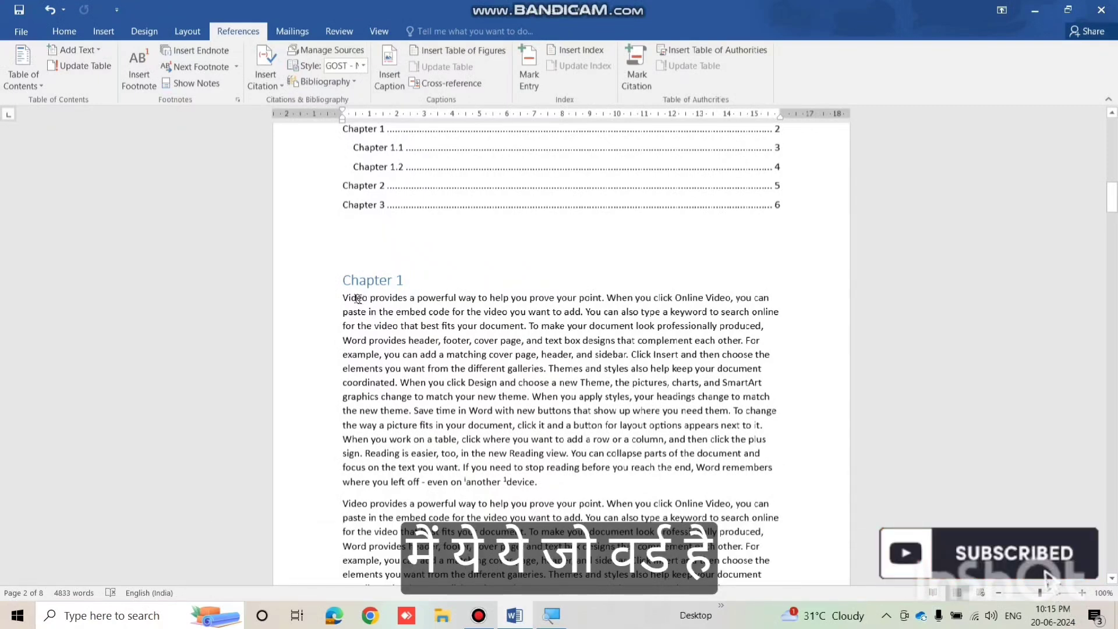
drag(377, 299, 537, 476)
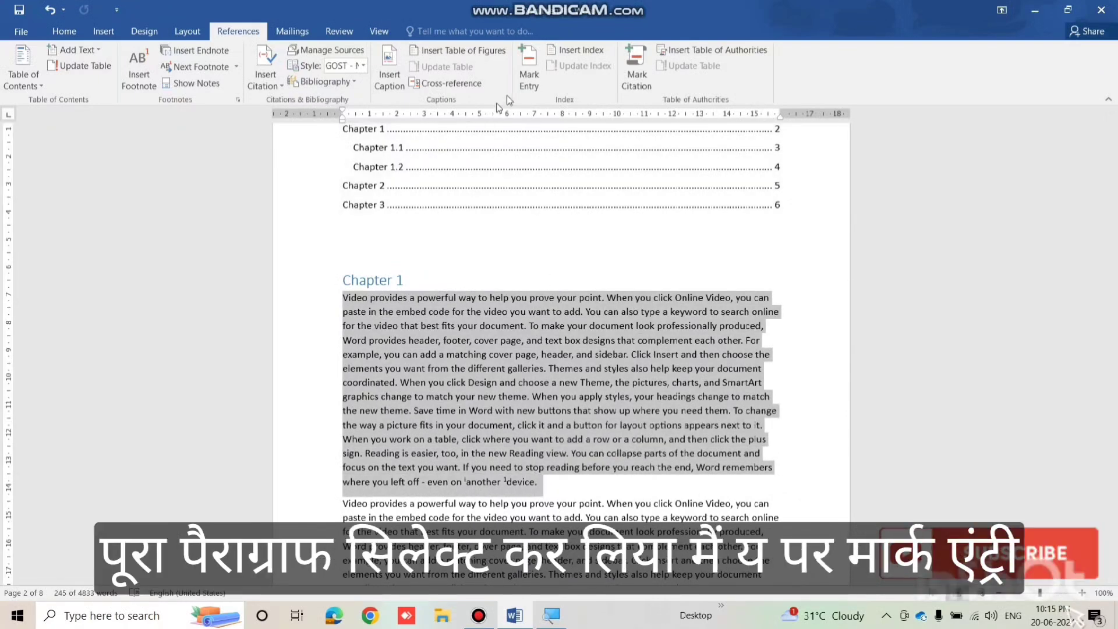
click(525, 88)
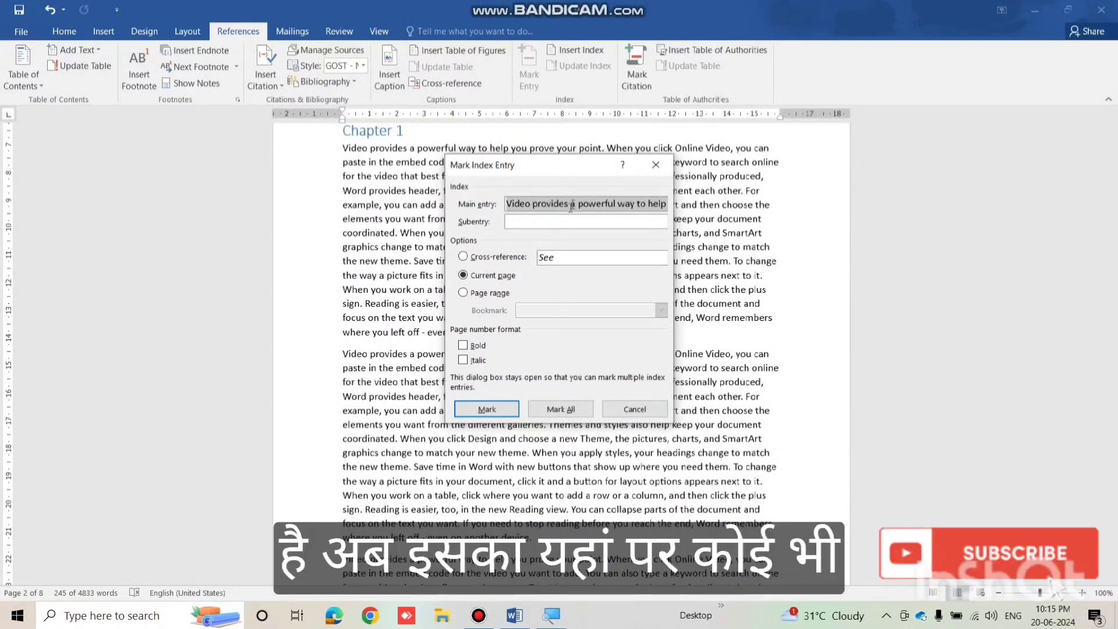
Mark the paragraph as an index entry with subentry 'first entry', then close the dialog.
key(Tab)
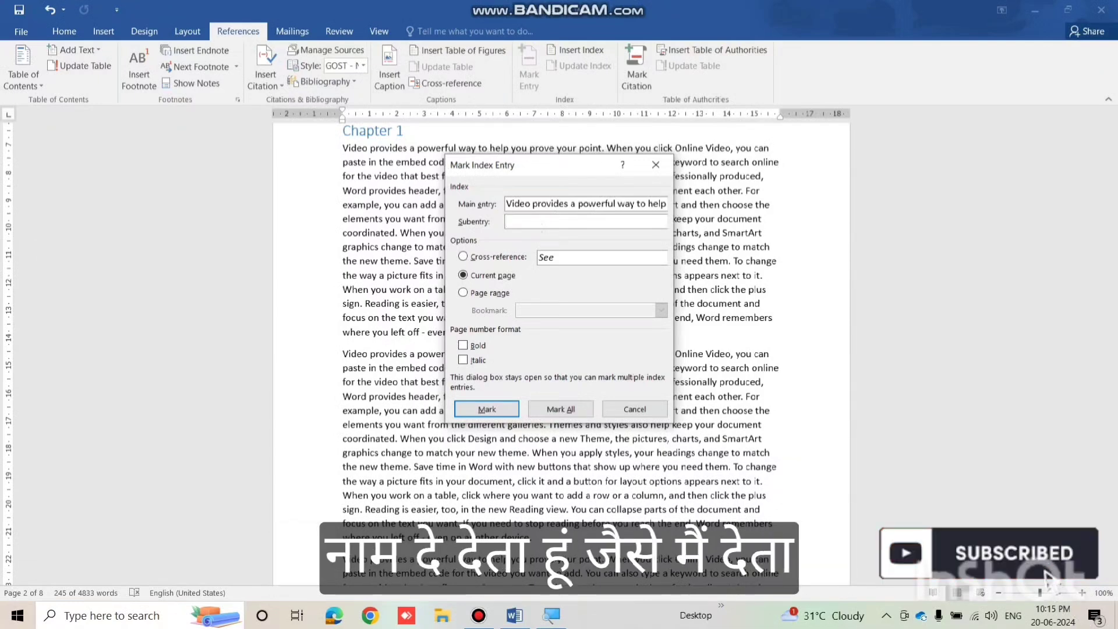
text(first )
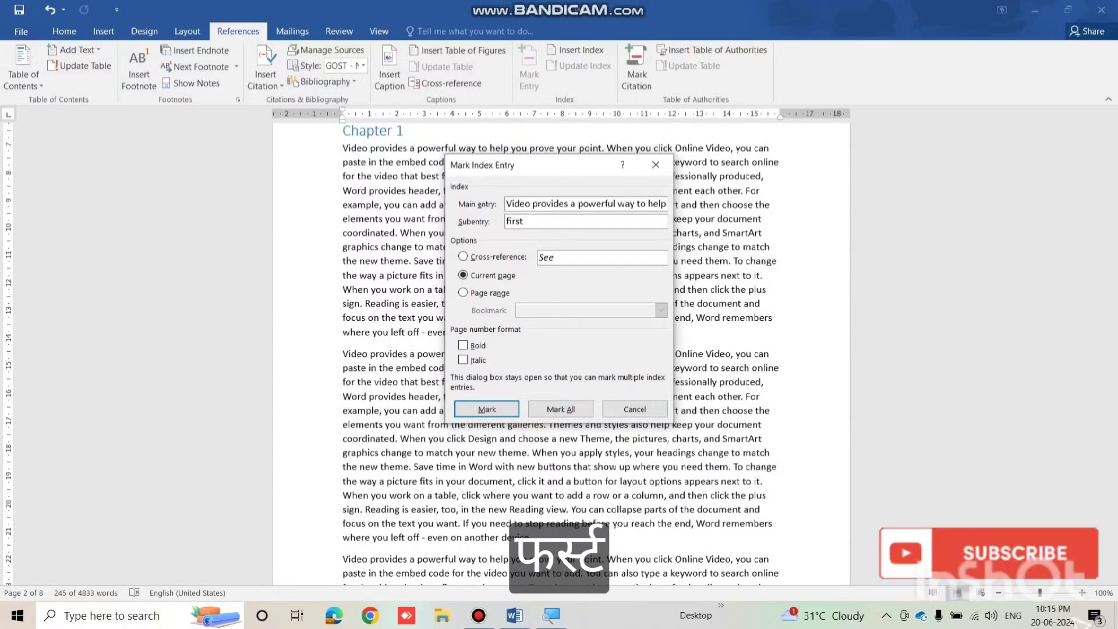
text(entry)
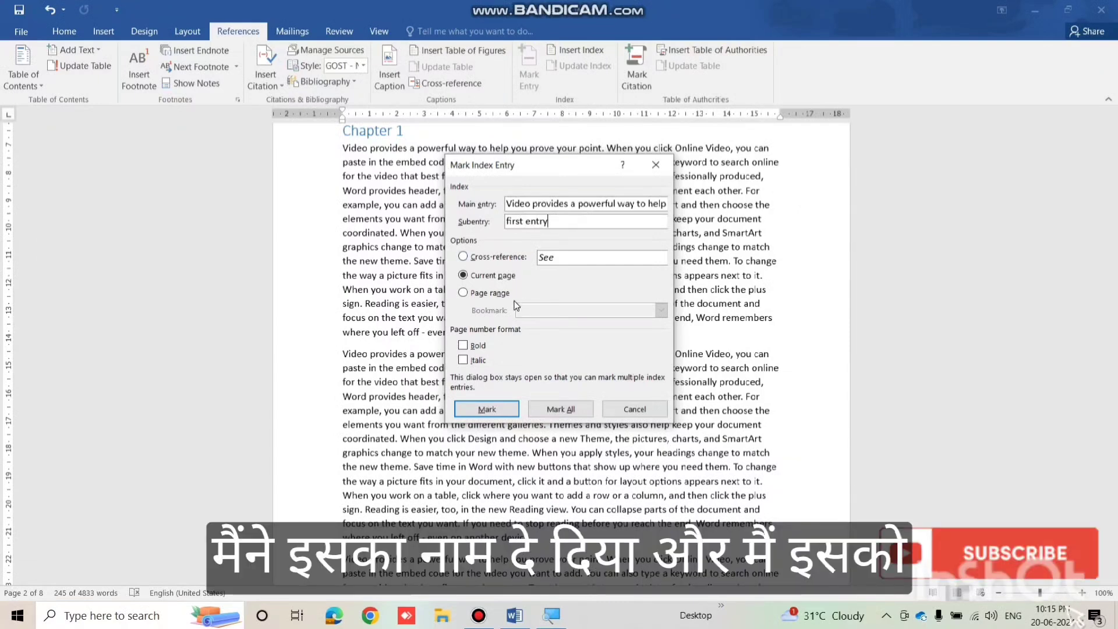
click(485, 407)
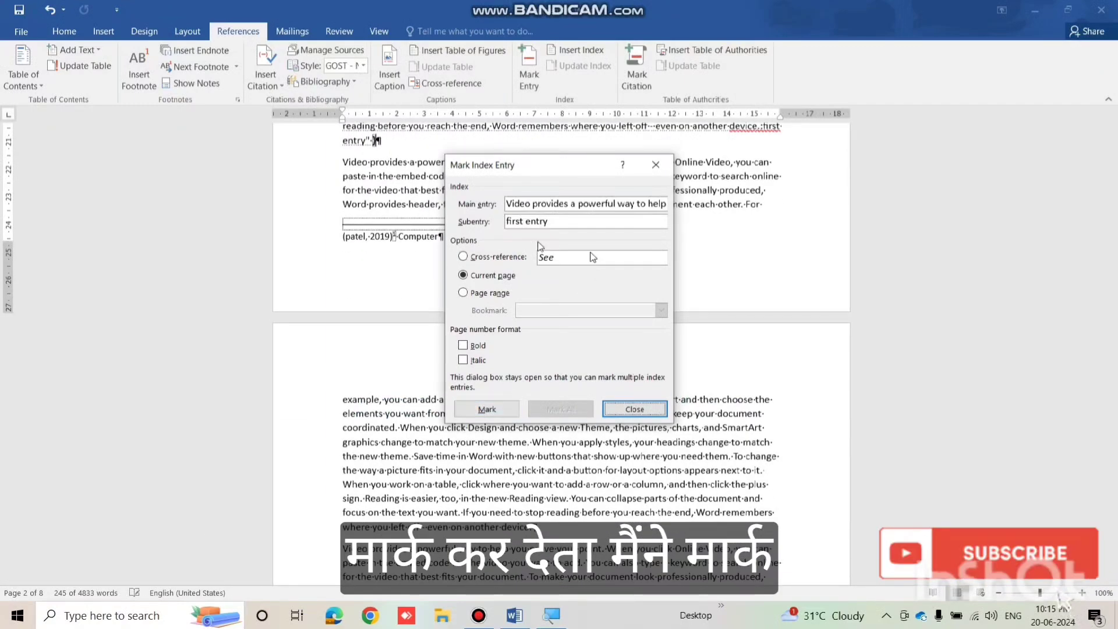
click(489, 409)
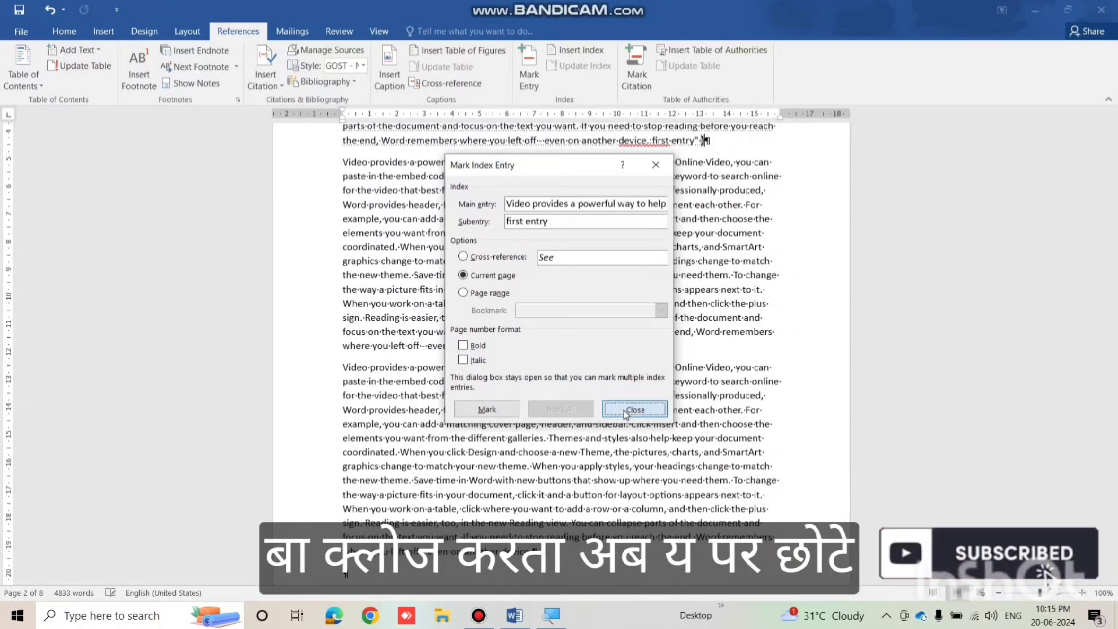
click(626, 410)
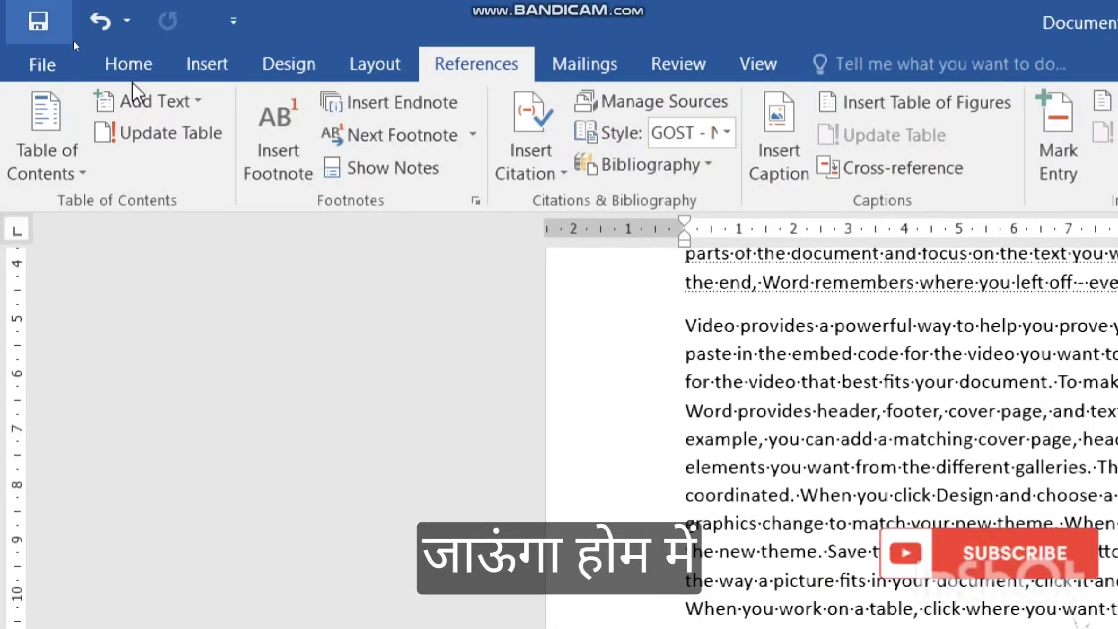
Turn off Show/Hide ¶ so formatting marks are hidden.
click(141, 65)
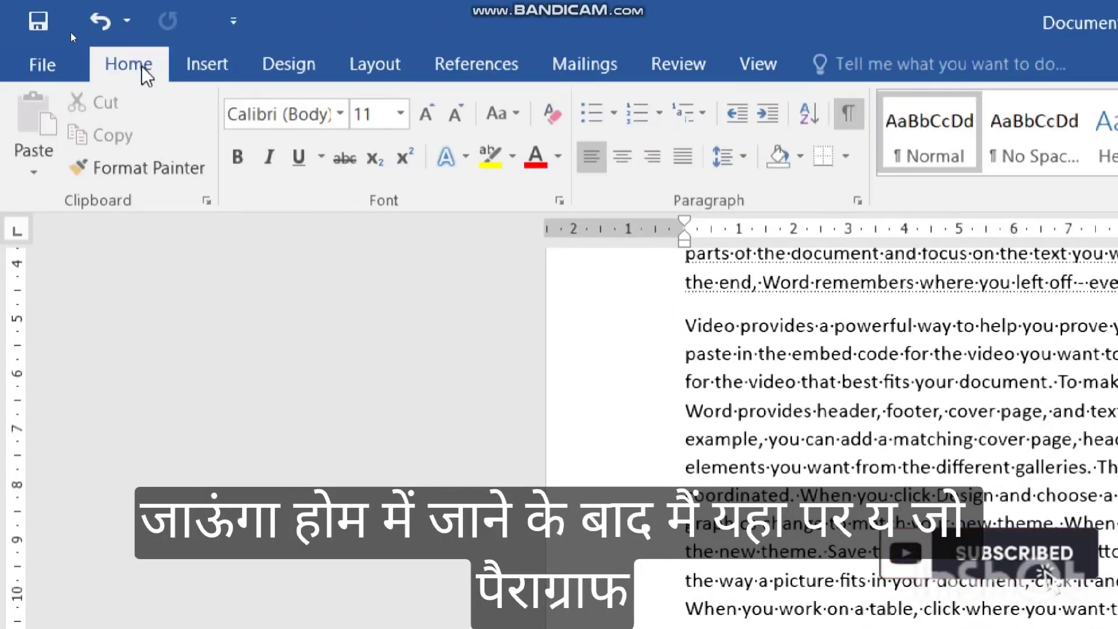
click(846, 114)
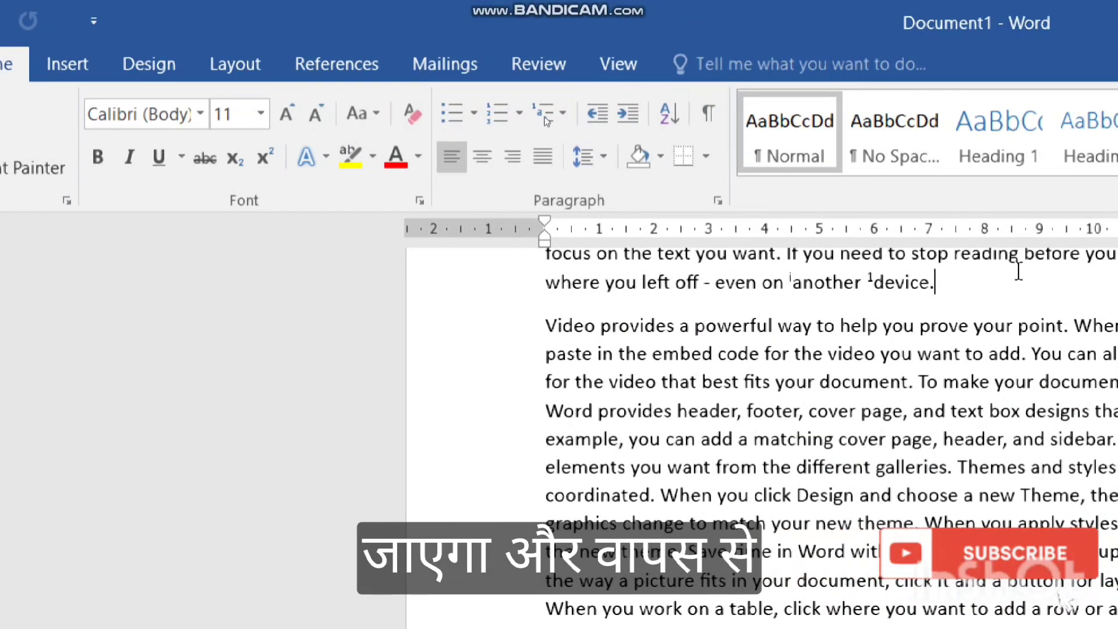
click(345, 69)
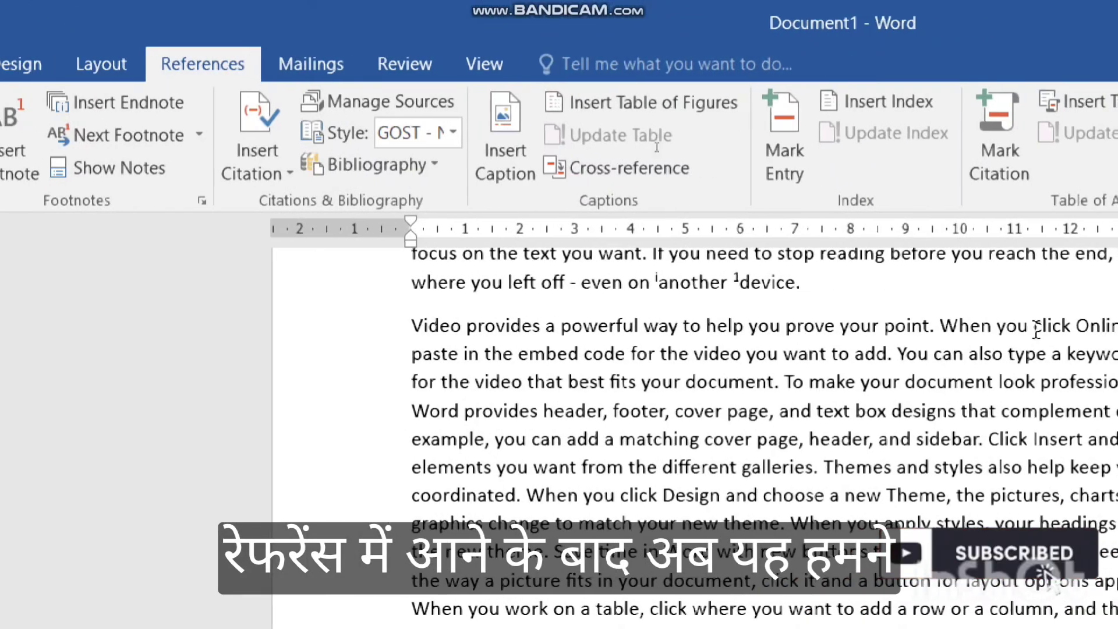
Add a blank line below the Photo 1 table of figures and insert a two-column index there.
scroll(924, 369, down, 10)
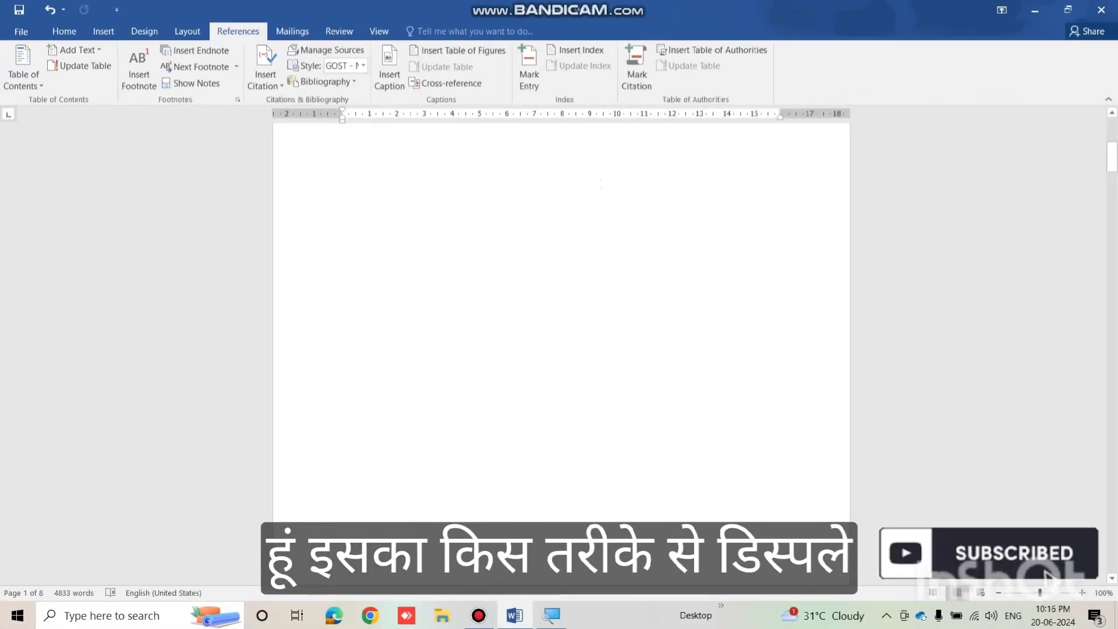
scroll(444, 343, up, 1)
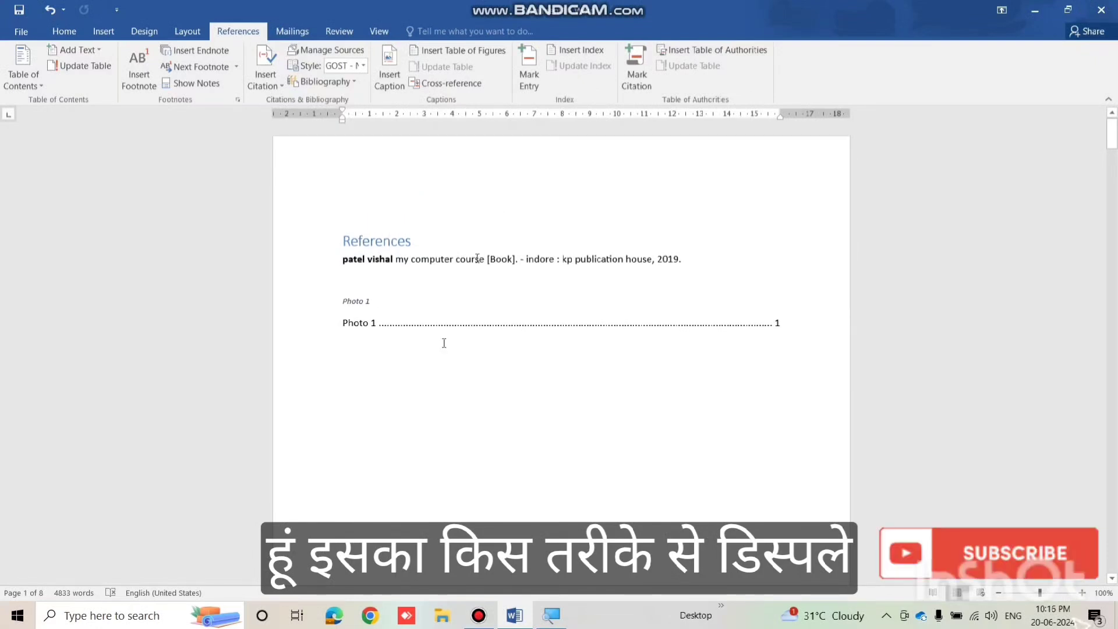
key(Return)
key(Return)
key(Return)
key(Return)
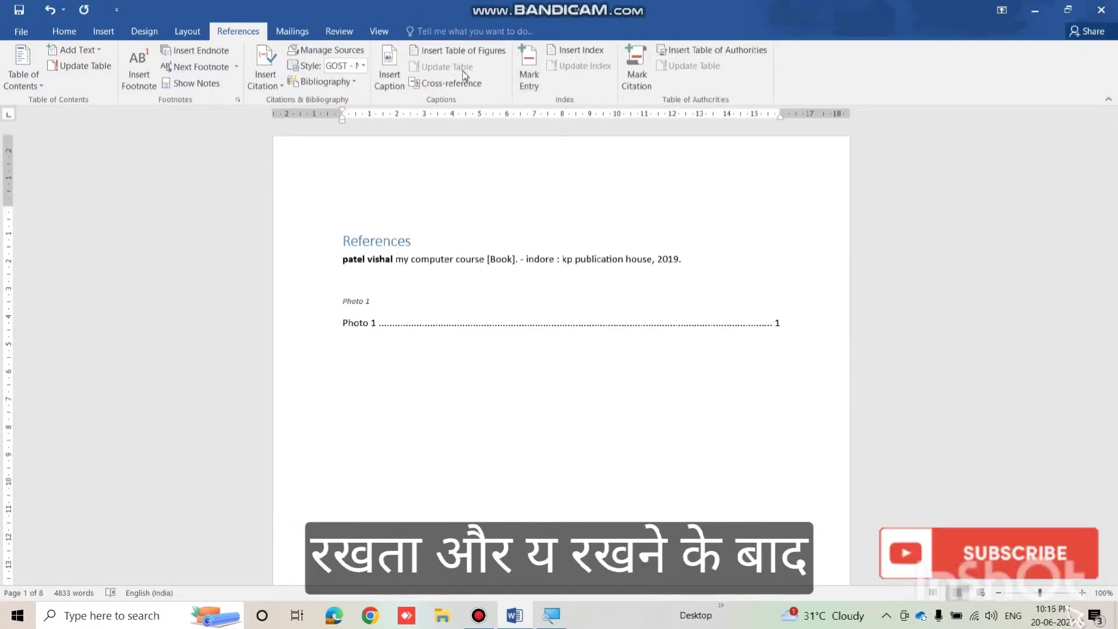
click(561, 51)
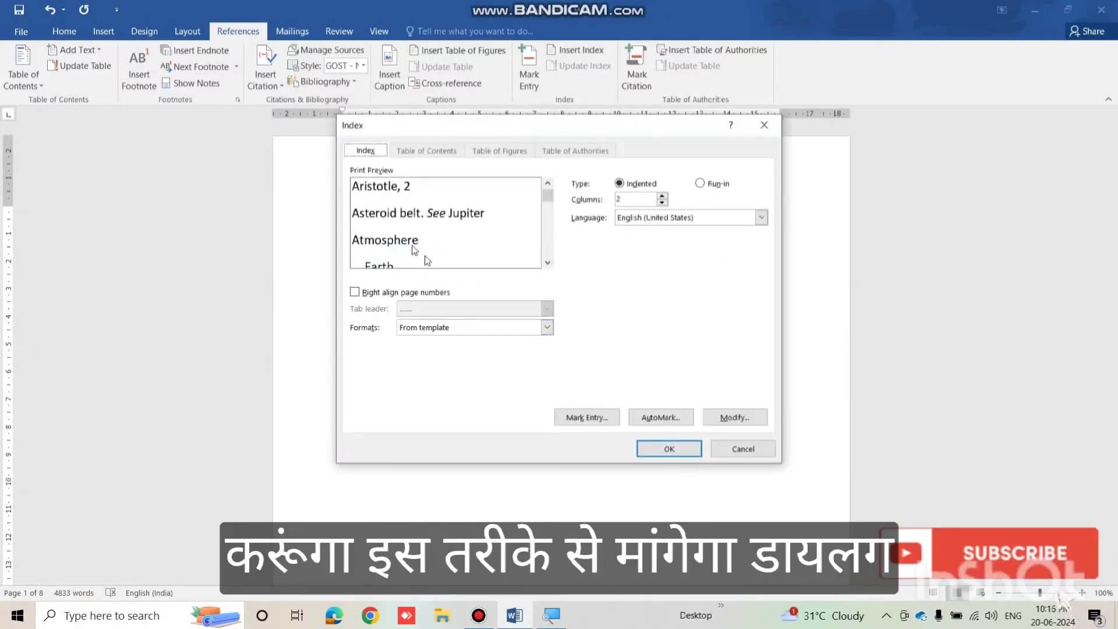
click(664, 447)
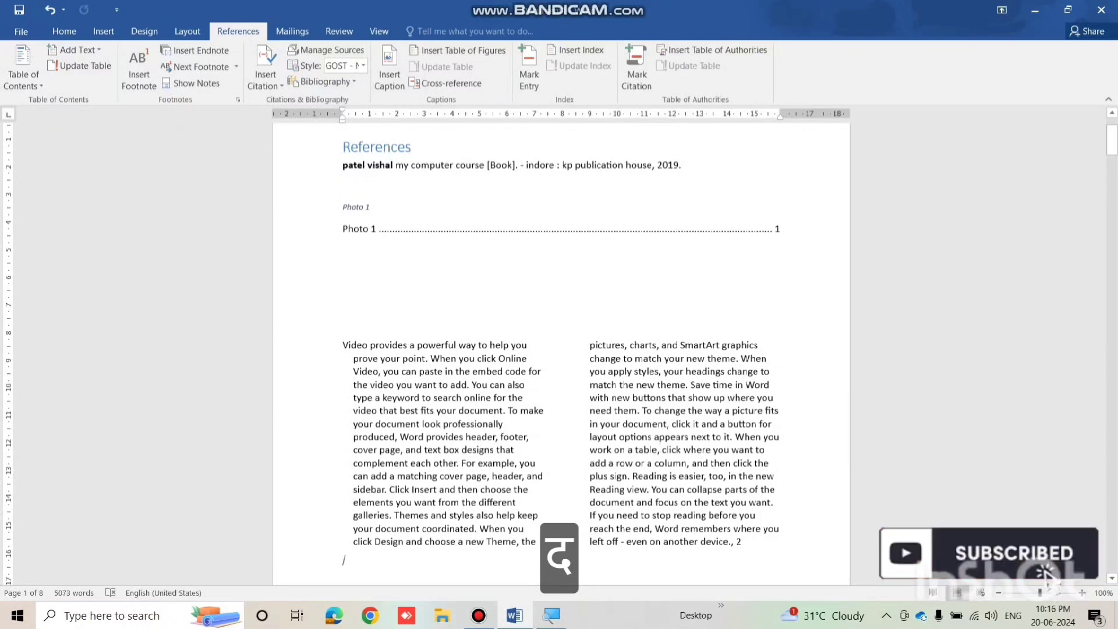
scroll(617, 340, up, 3)
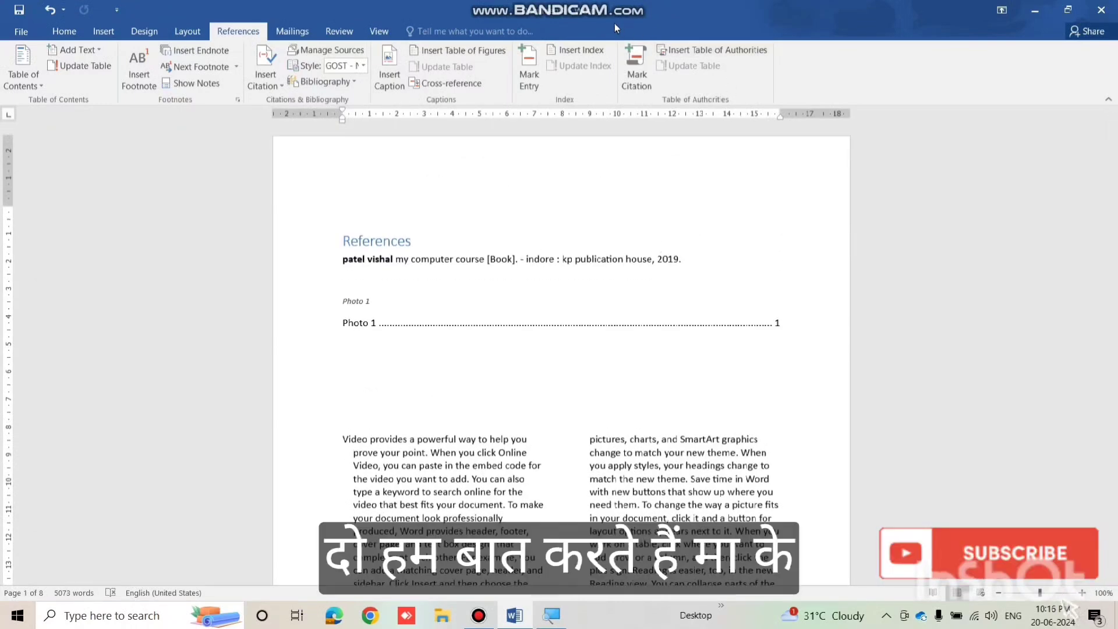
scroll(560, 349, up, 1)
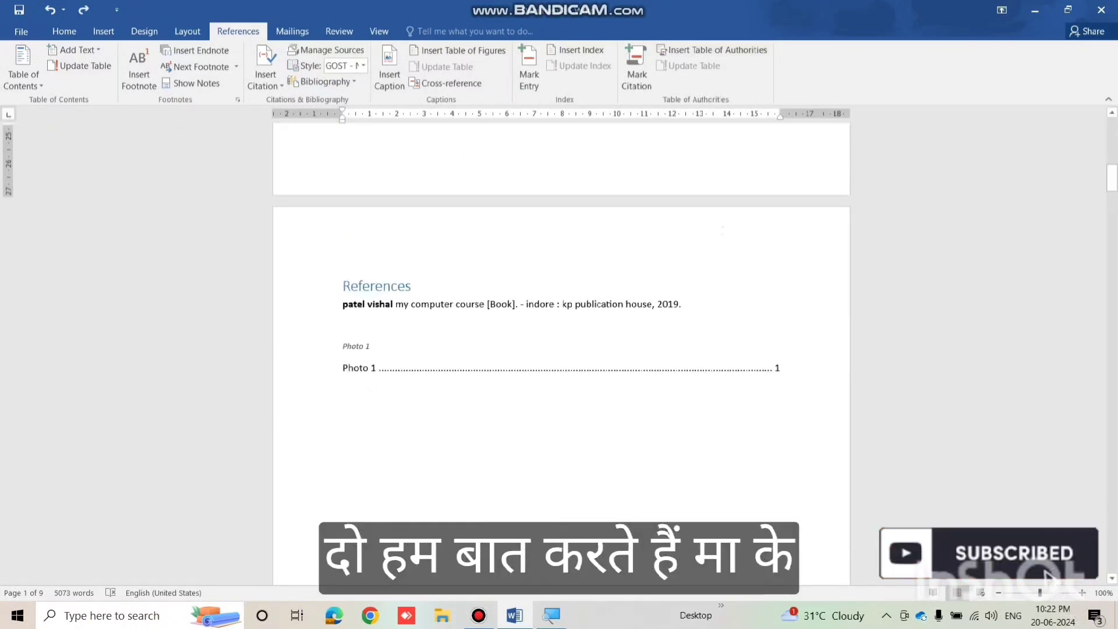
scroll(560, 349, up, 2)
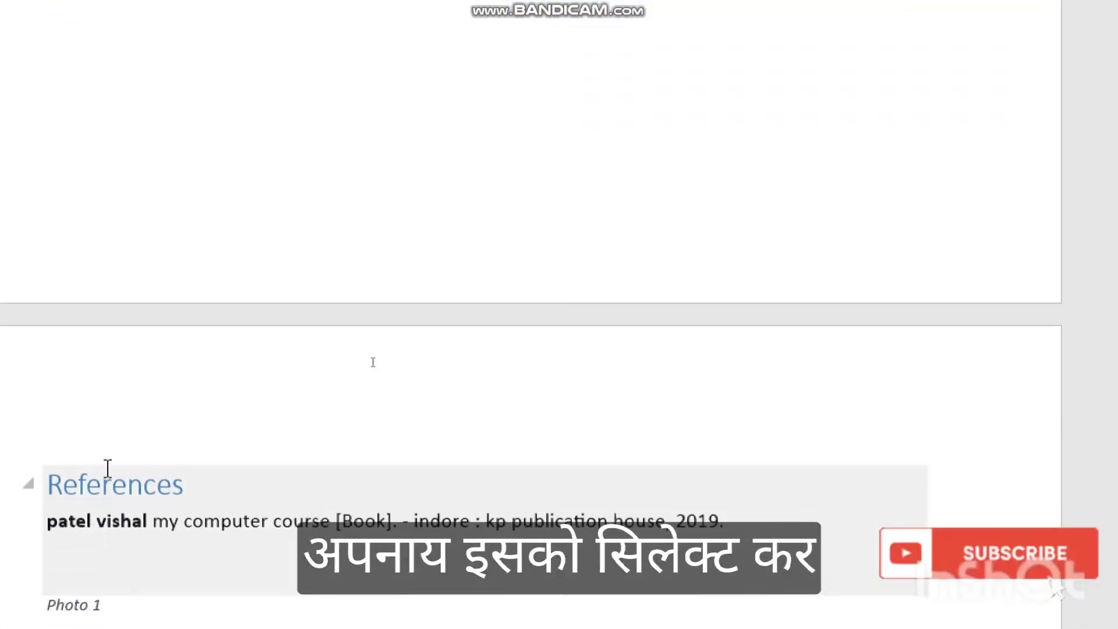
Mark the References heading and bibliography entry as a citation with short citation 'first'.
click(722, 518)
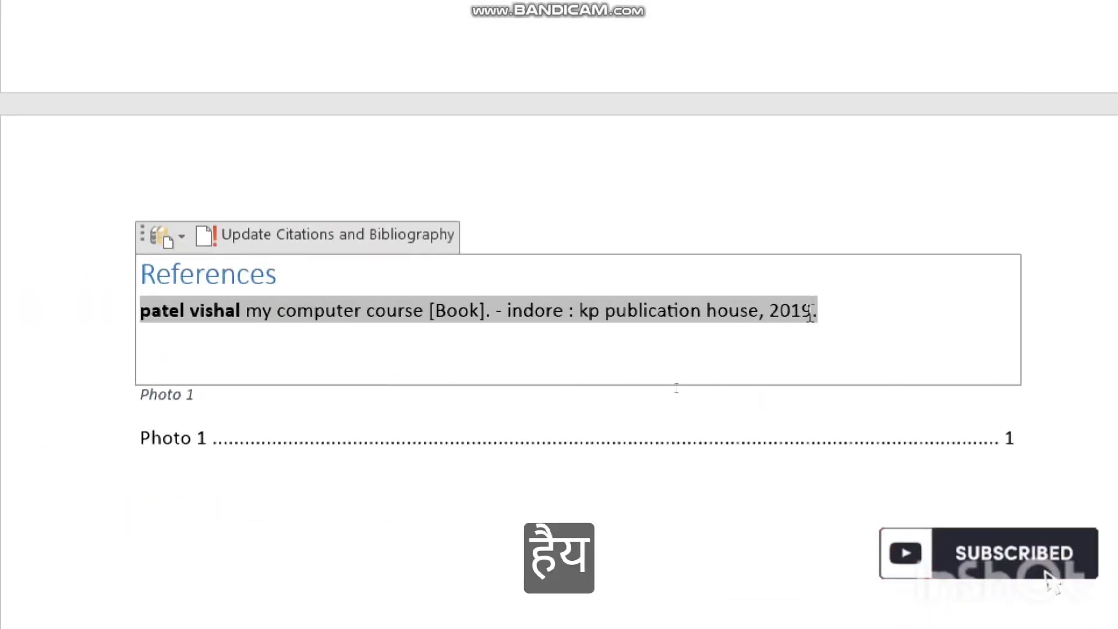
drag(499, 371, 100, 267)
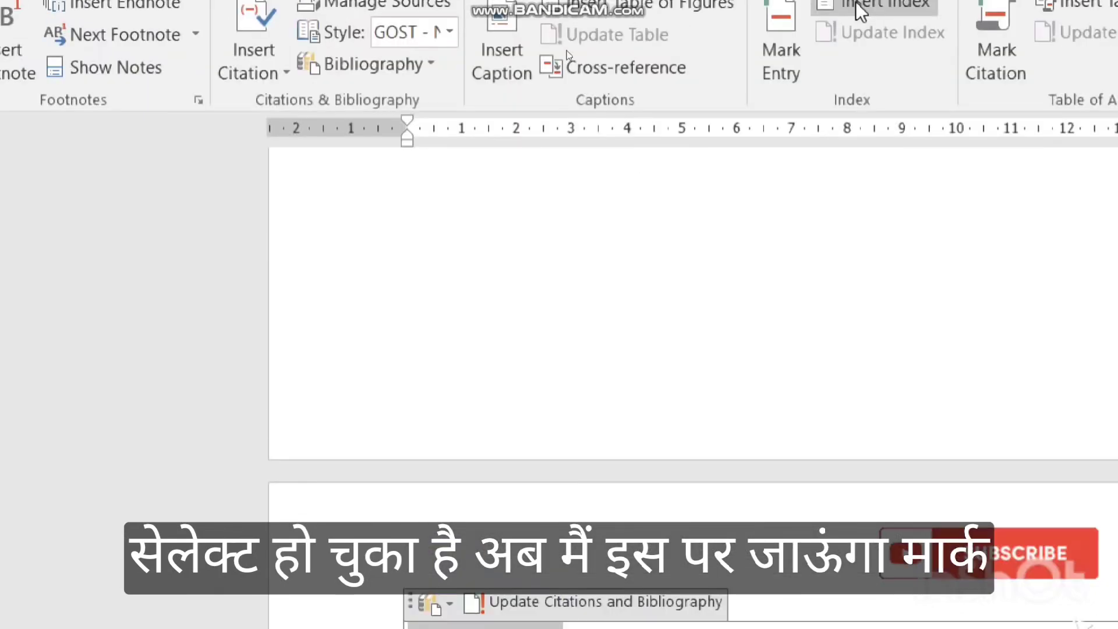
click(997, 57)
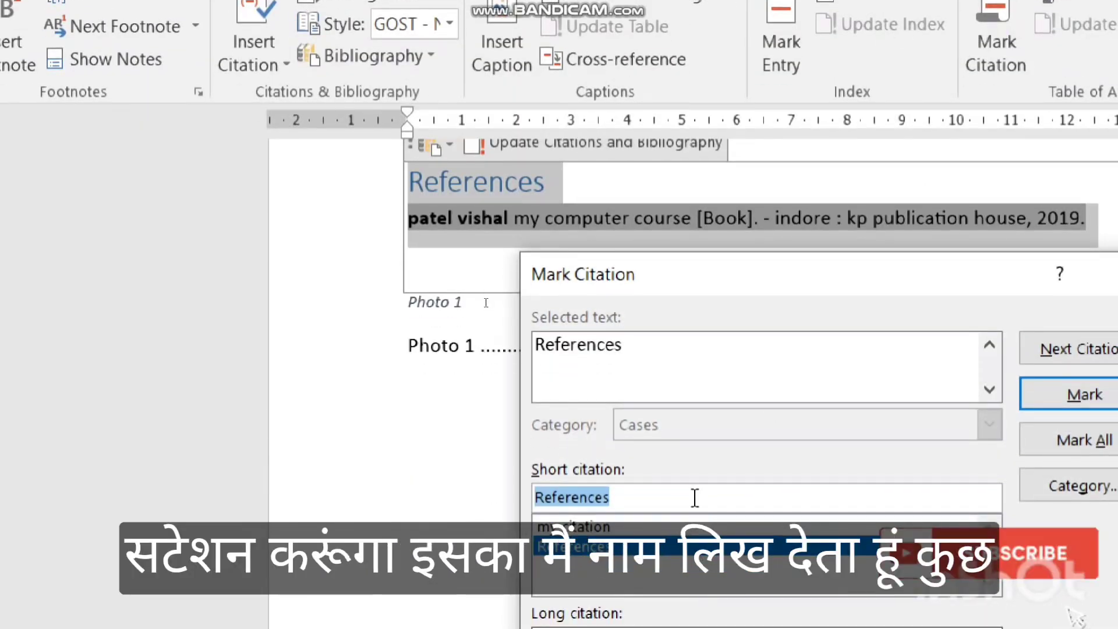
click(694, 495)
key(BackSpace)
key(BackSpace)
key(BackSpace)
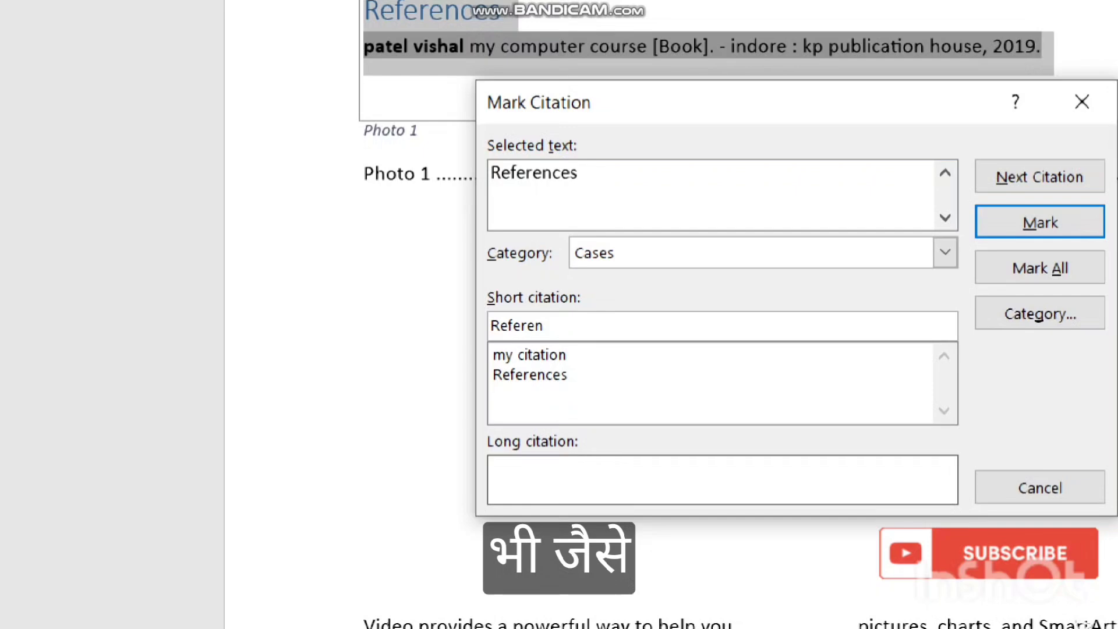
key(BackSpace)
key(BackSpace)
key(BackSpace)
key(BackSpace)
key(BackSpace)
key(BackSpace)
key(BackSpace)
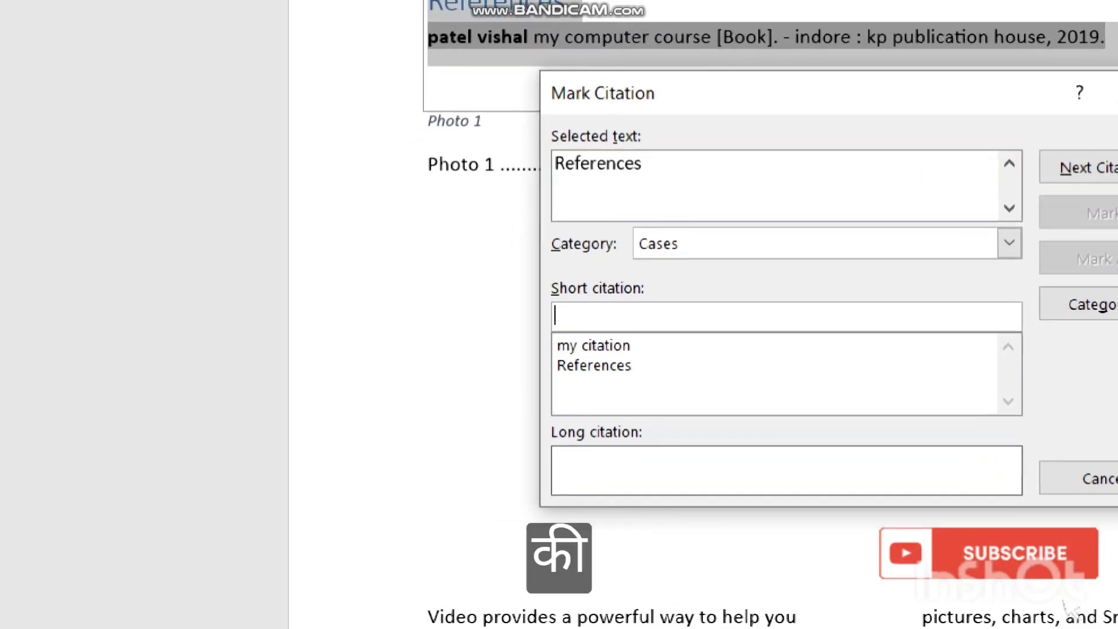
text(first)
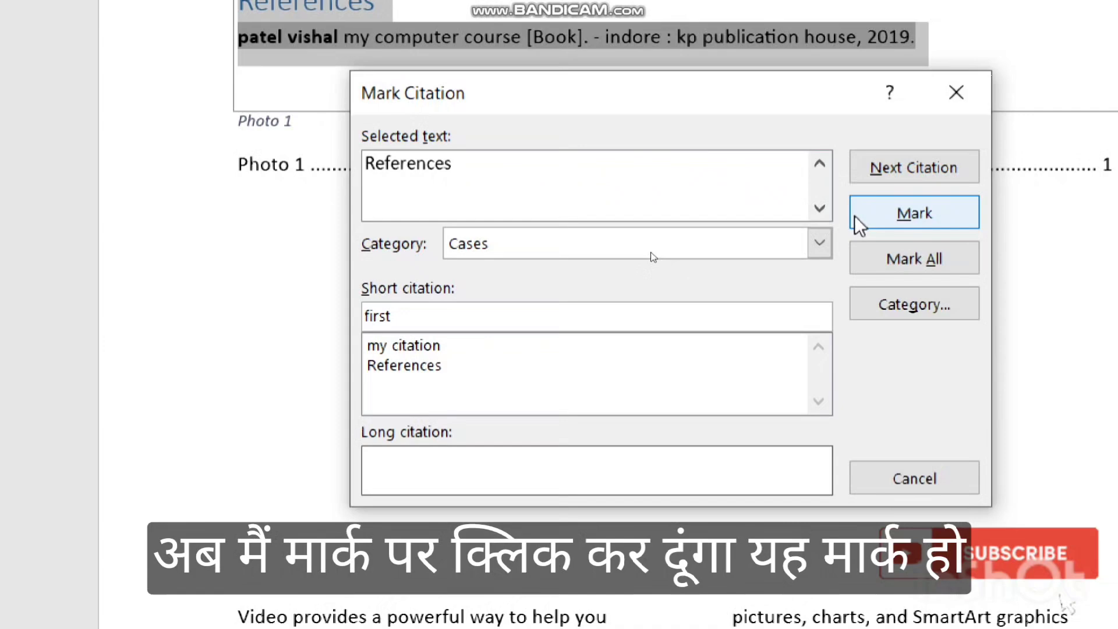
click(1014, 215)
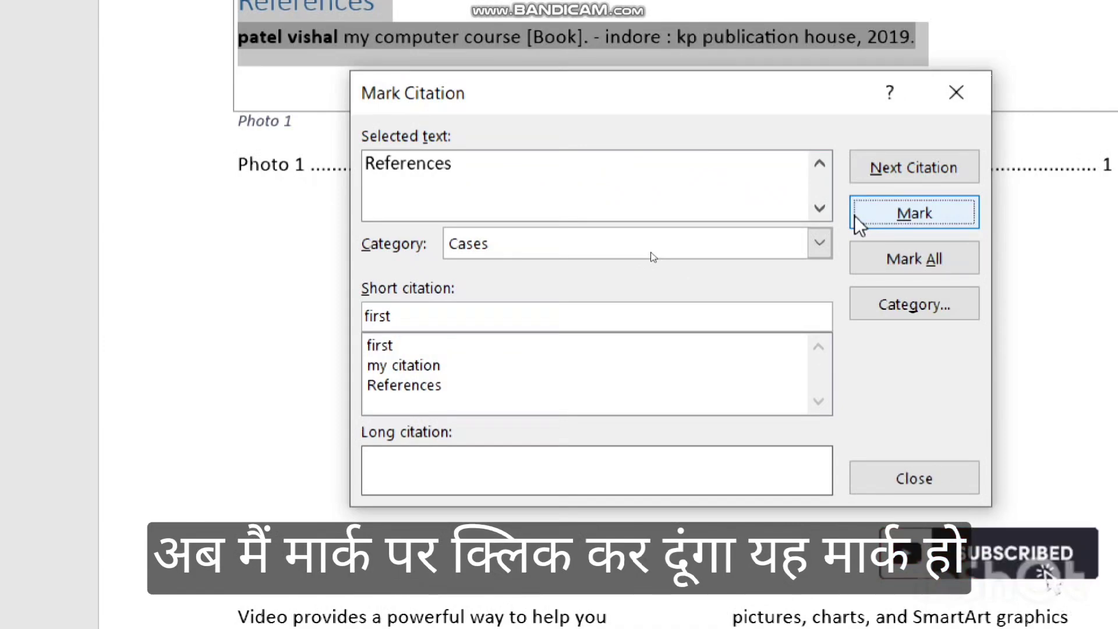
click(904, 486)
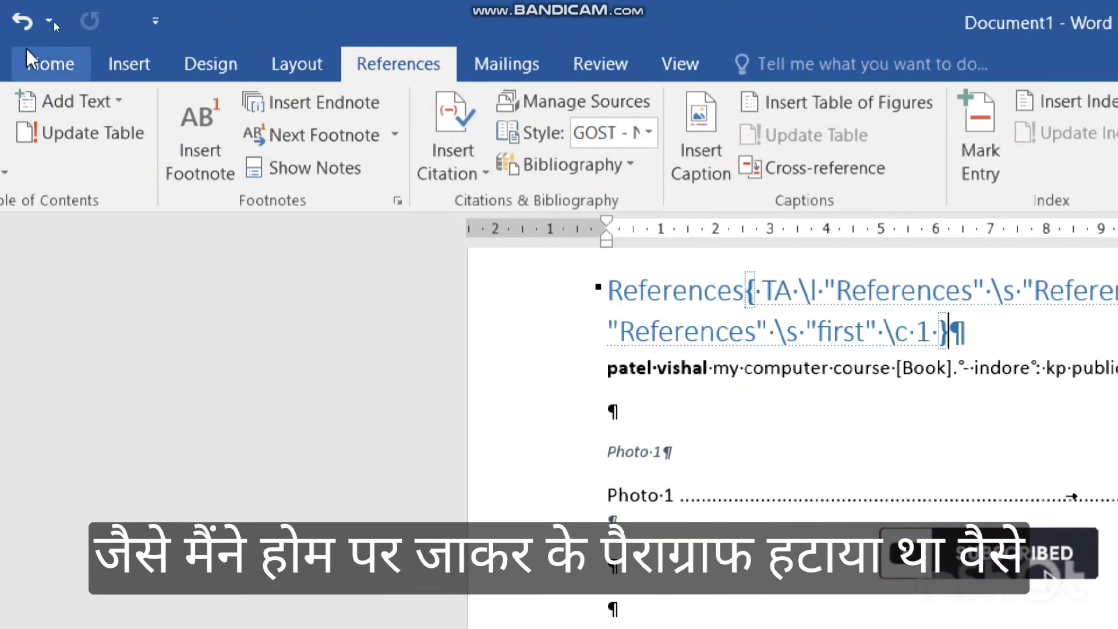
Hide the field codes and formatting marks again on the References page.
click(35, 61)
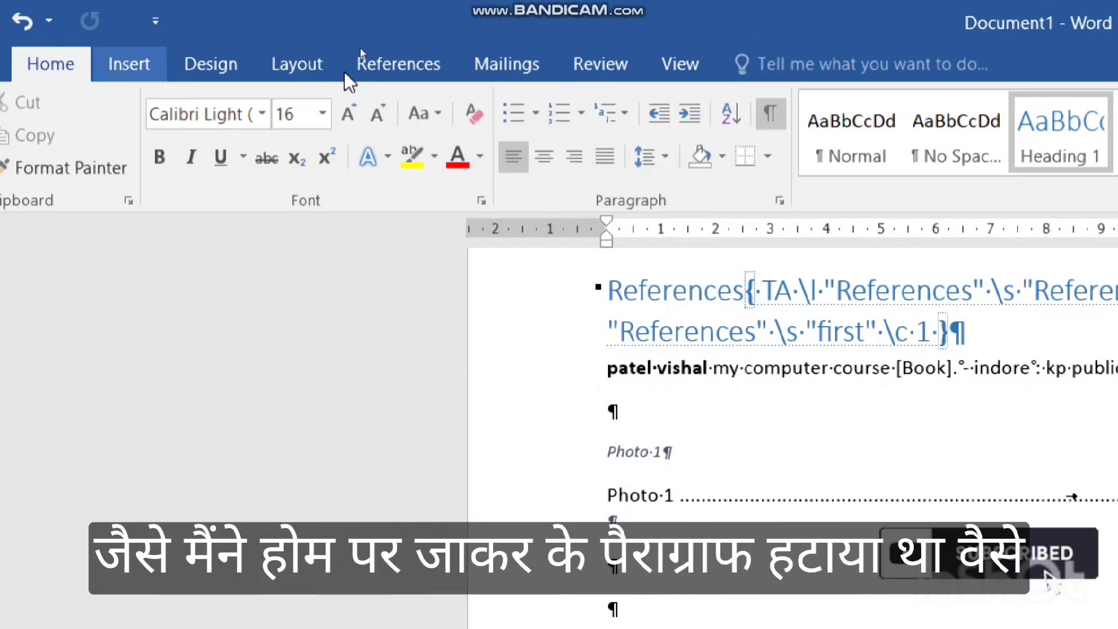
click(773, 116)
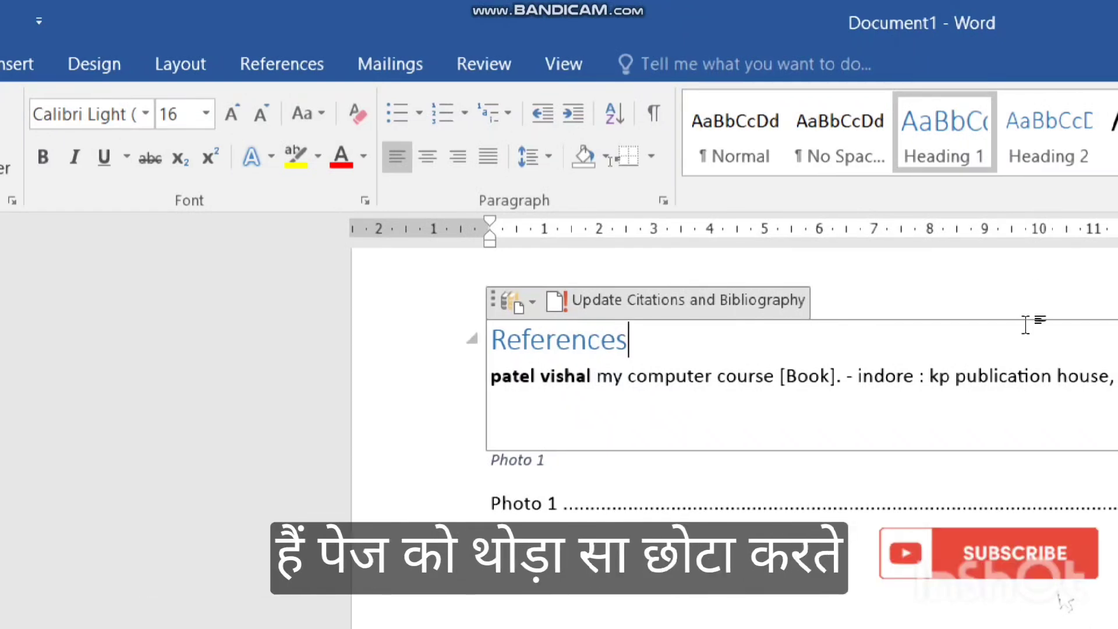
scroll(431, 215, up, 10)
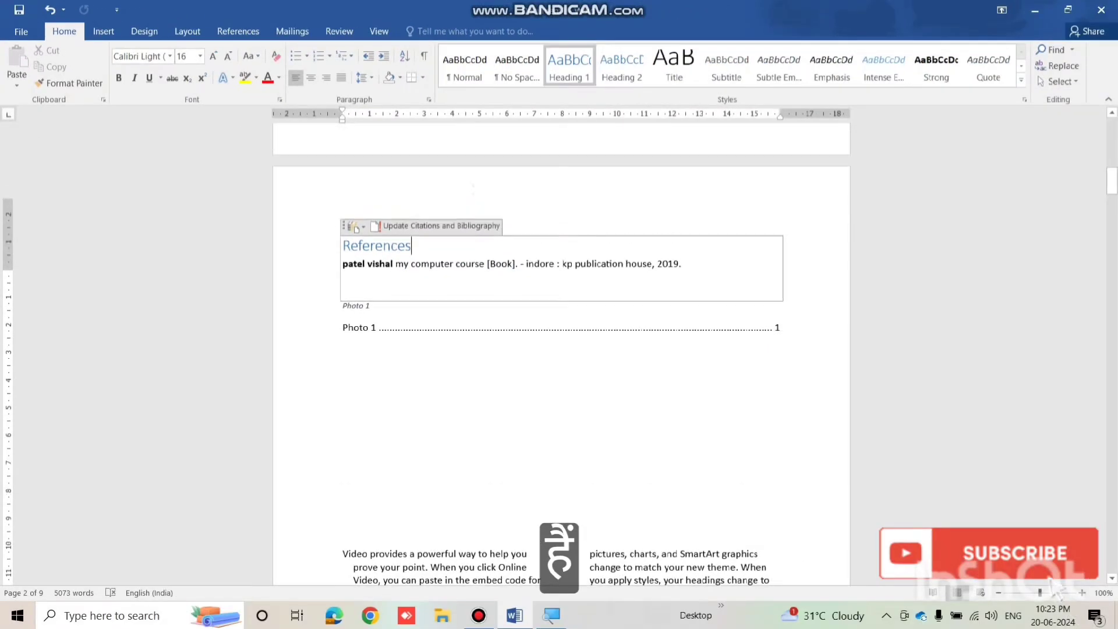
Add a blank line at the page top and insert a table of authorities listing References under Cases.
click(433, 216)
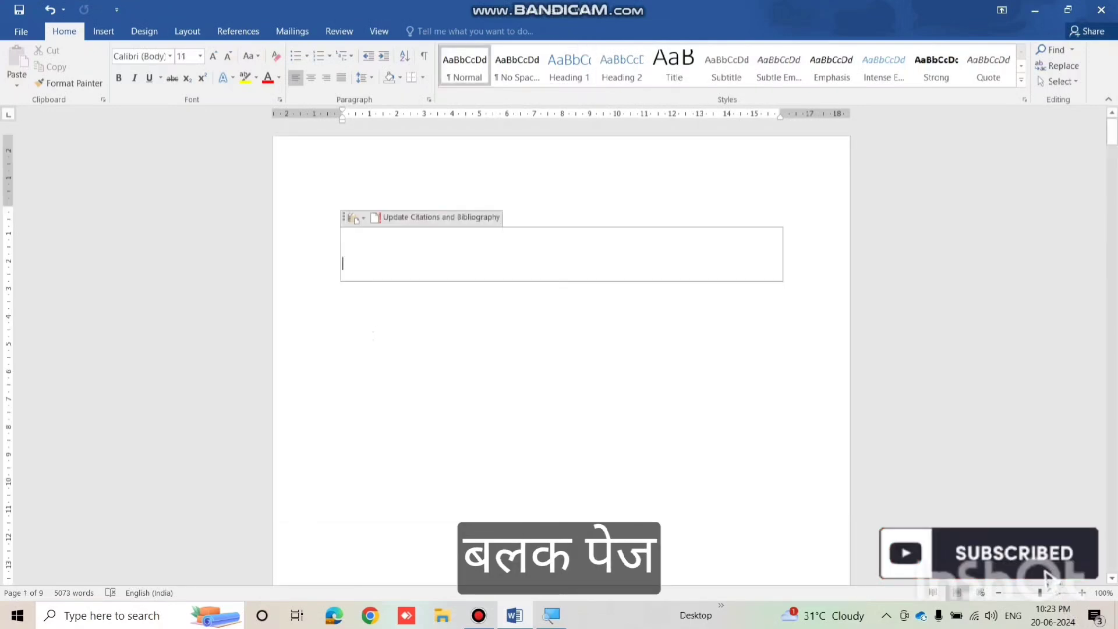
key(Return)
key(Return)
key(Return)
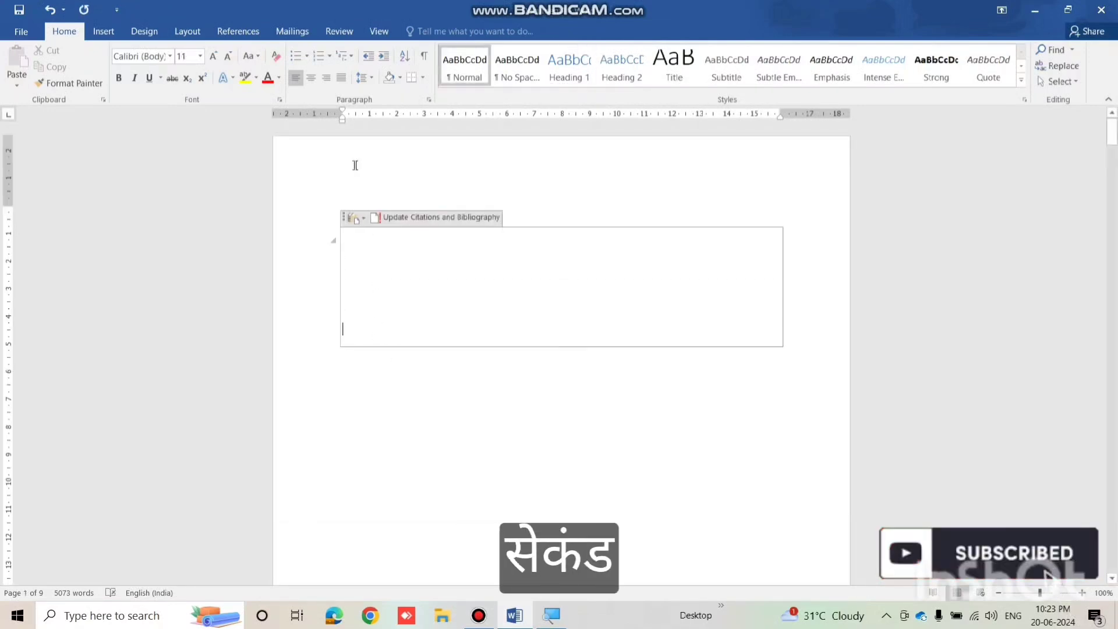
click(349, 181)
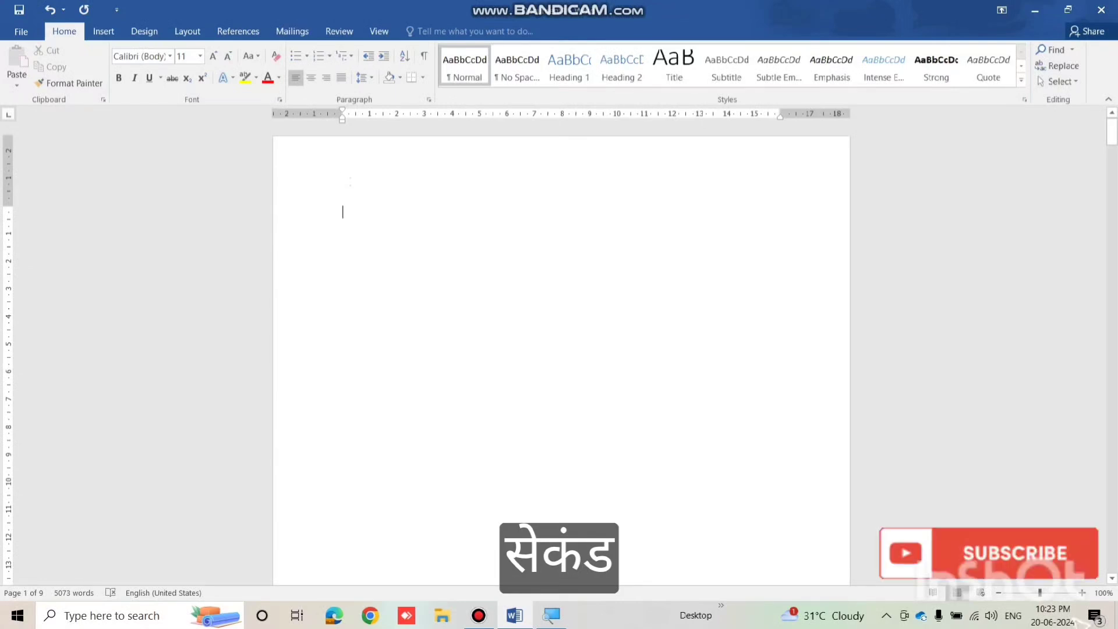
click(245, 33)
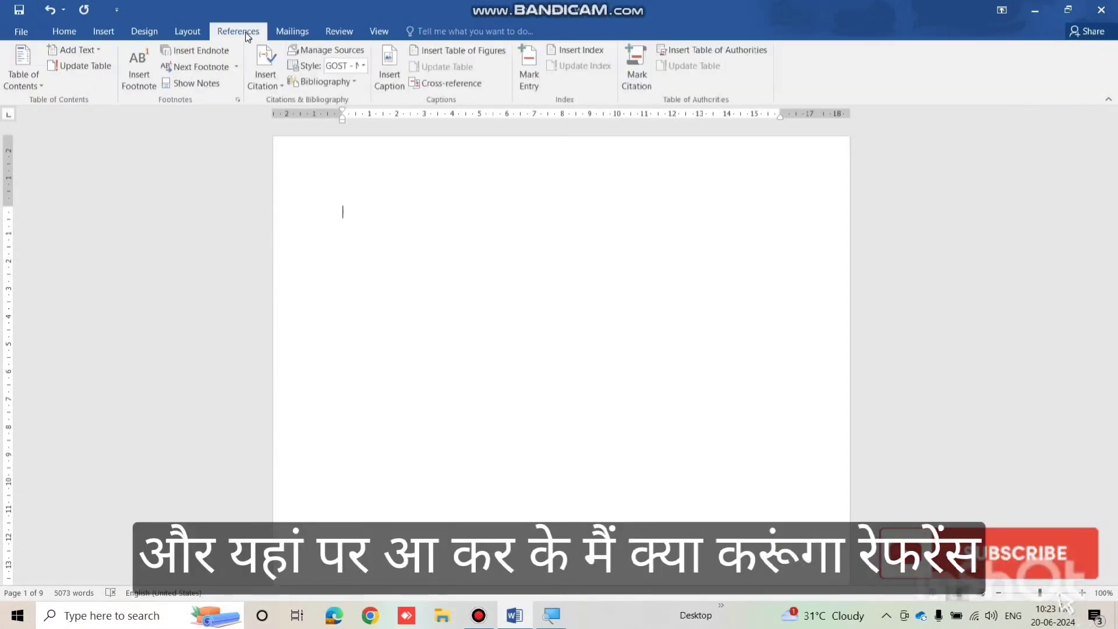
click(701, 49)
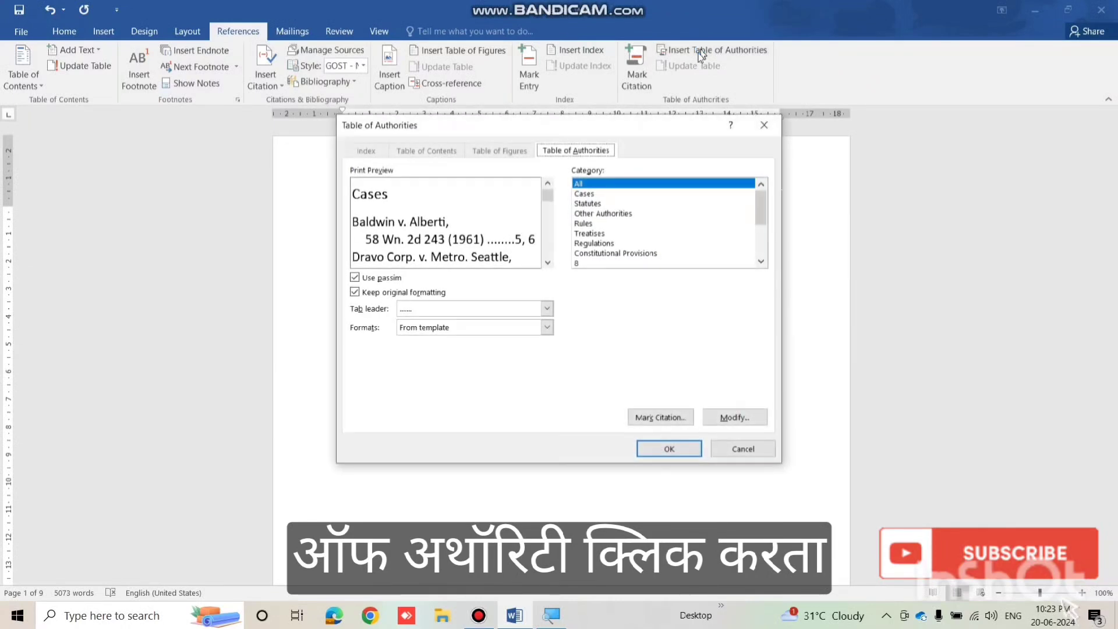
click(658, 449)
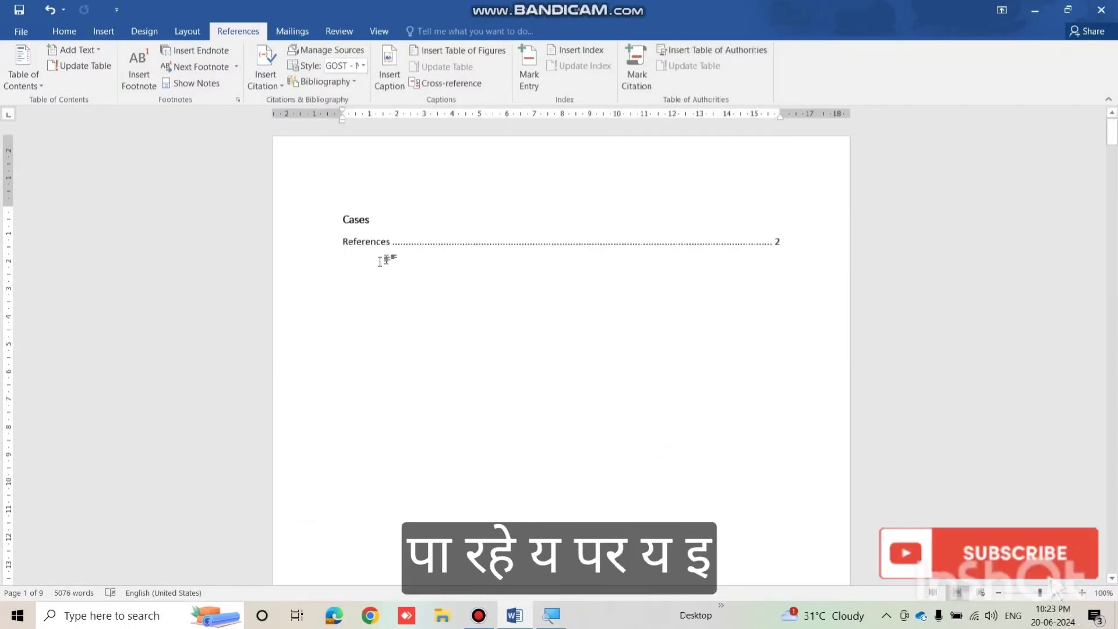